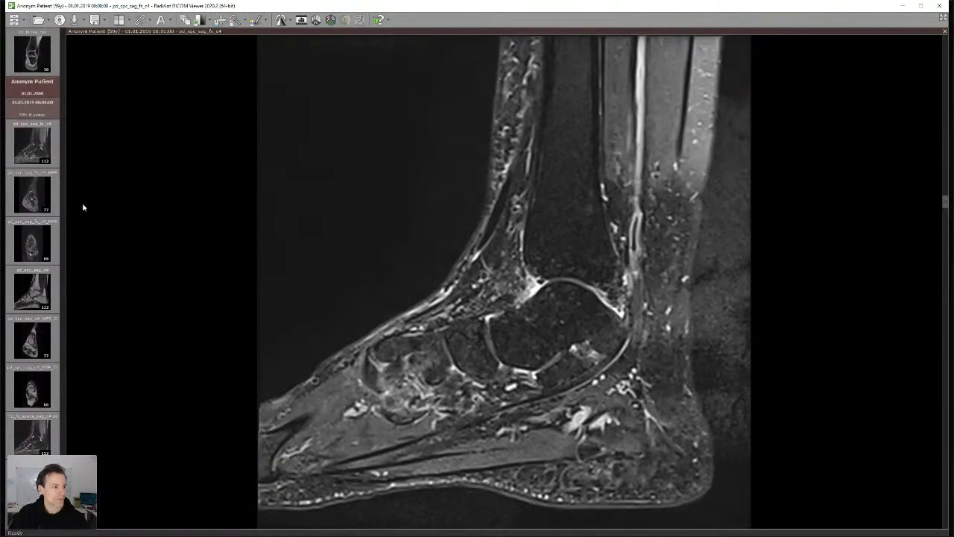
- Open the fat-saturated transverse MPR series and view its slices through the lower leg above the ankle
left_click(26, 251)
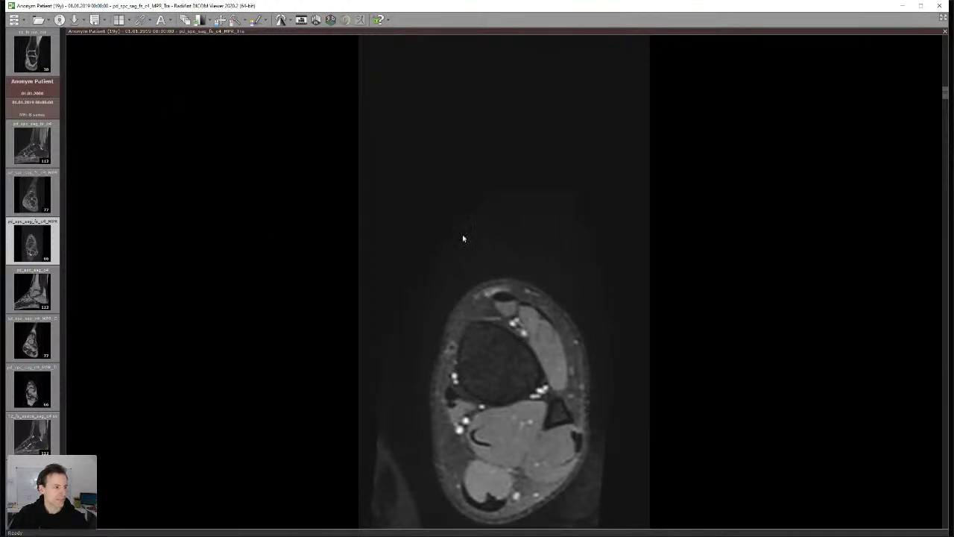
scroll(442, 243, "down", 7)
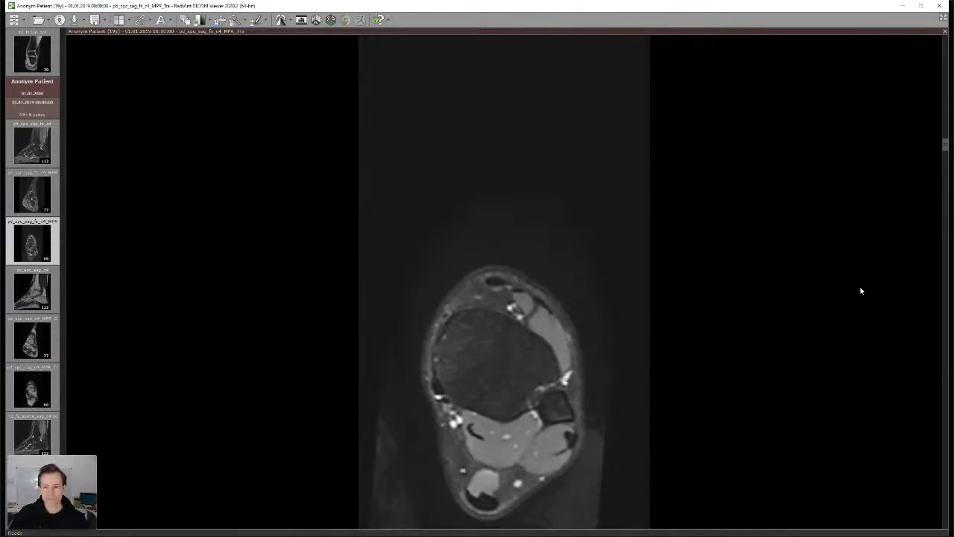
left_click_drag(943, 145, 922, 136)
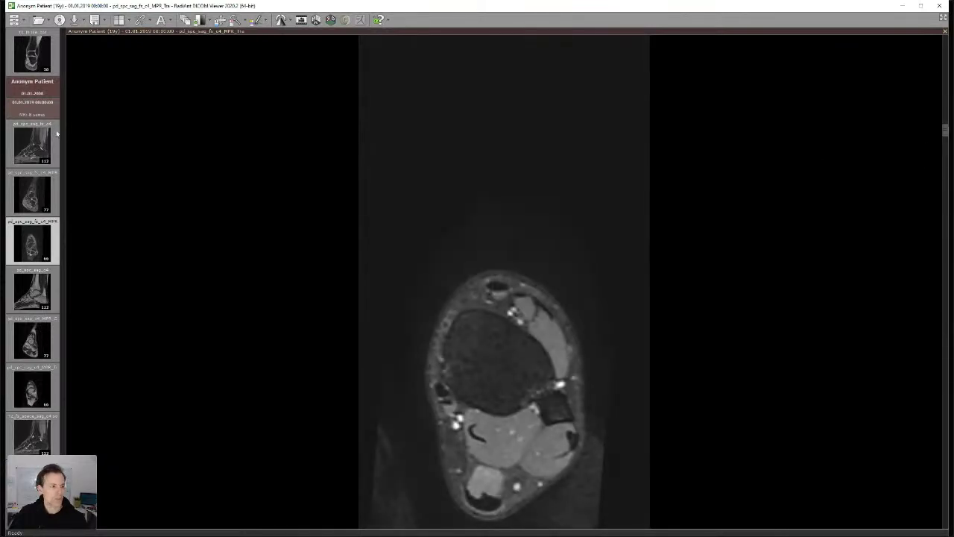
- Find the study that begins with the localizer series and open its sagittal TIRM series, tirm_sag_ti140
scroll(37, 127, "down", 10)
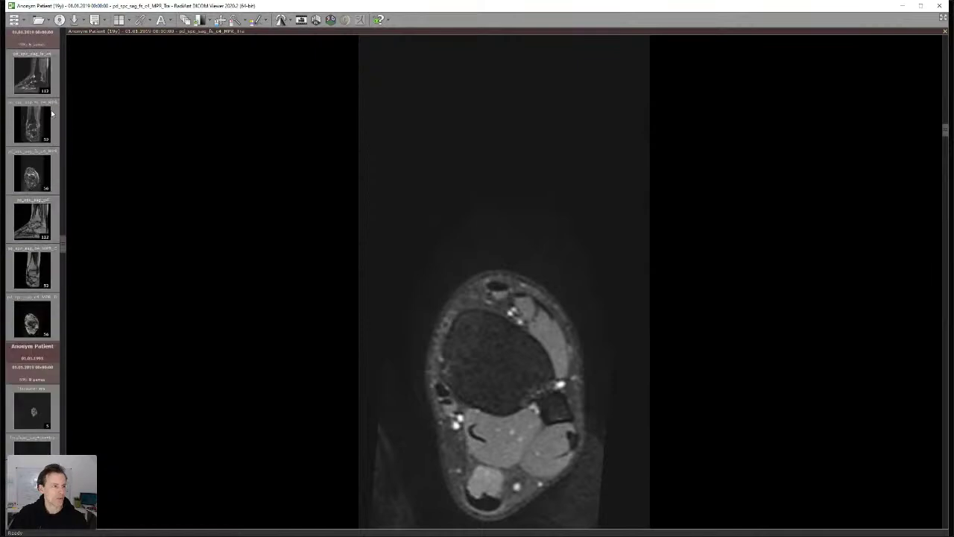
scroll(49, 119, "up", 5)
scroll(58, 181, "down", 1)
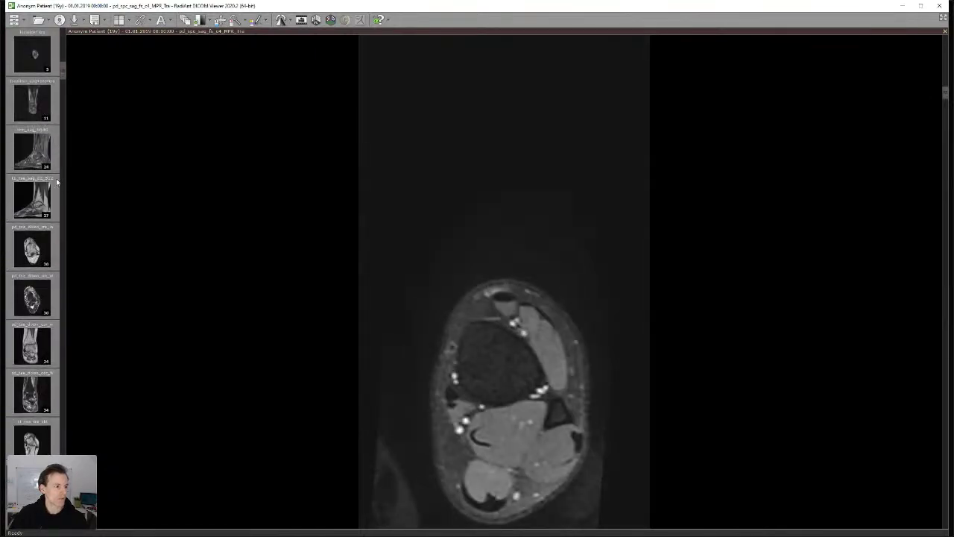
left_click(28, 155)
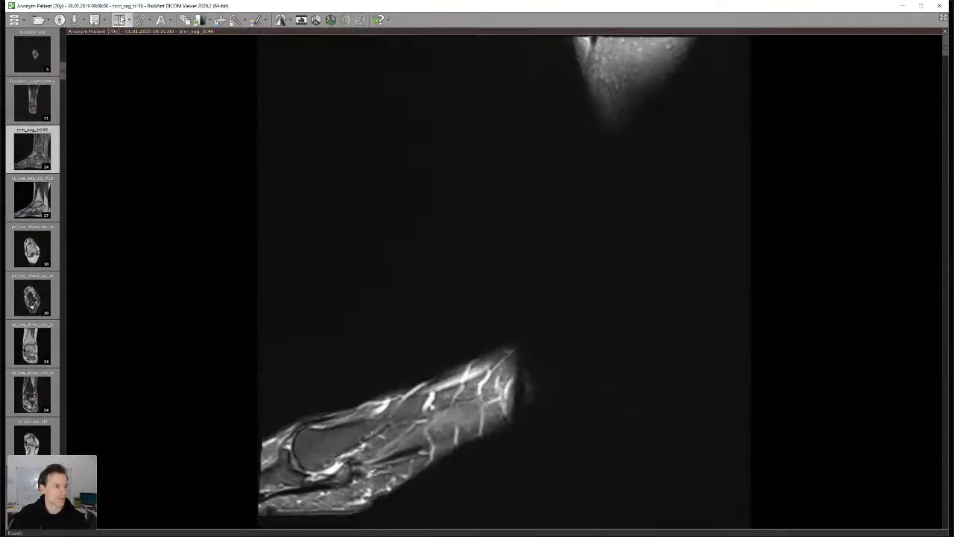
- Set up a six-pane layout and load the sagittal T1, both transverse Dixon and both coronal Dixon series beside the sagittal TIRM series
left_click(119, 19)
left_click(153, 52)
left_click_drag(34, 199, 403, 201)
left_click_drag(44, 254, 861, 152)
left_click_drag(38, 298, 179, 358)
left_click_drag(37, 347, 440, 373)
left_click_drag(37, 392, 745, 388)
- Advance the sagittal and transverse panes to slices through the middle of the ankle and the calcaneus
scroll(474, 176, "down", 12)
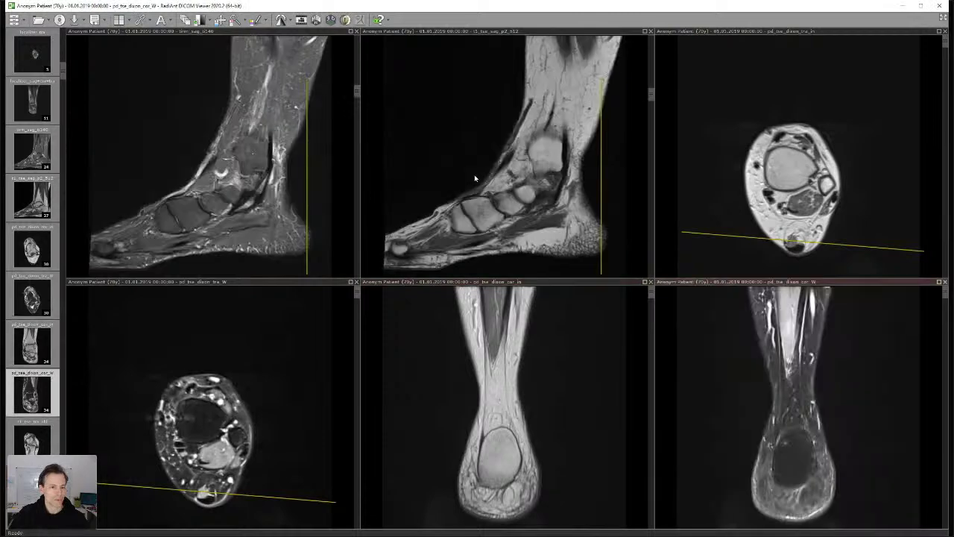
scroll(252, 423, "down", 11)
scroll(252, 422, "down", 2)
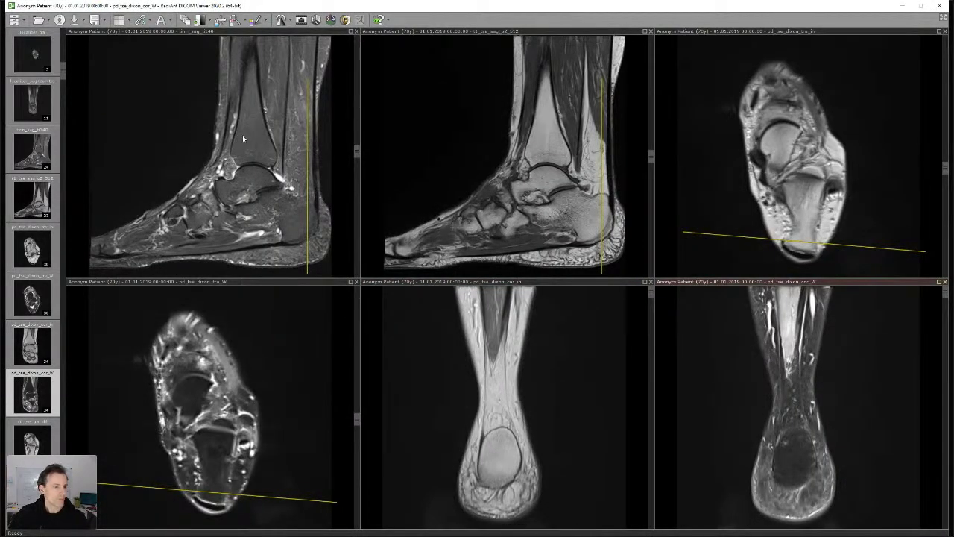
- Enlarge the sagittal TIRM series and examine the ankle, hindfoot and midfoot slice by slice
double_click(242, 135)
scroll(641, 345, "down", 3)
scroll(641, 345, "up", 3)
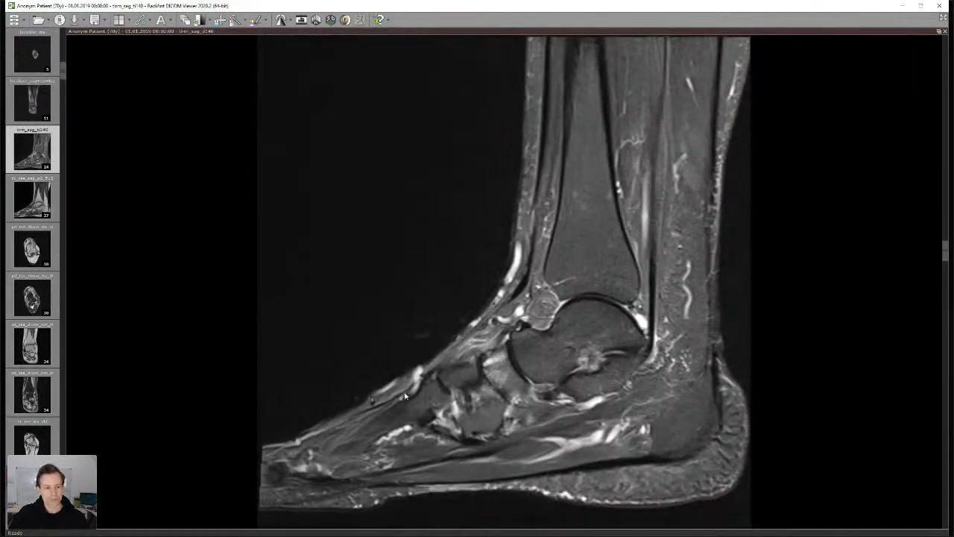
scroll(631, 376, "up", 5)
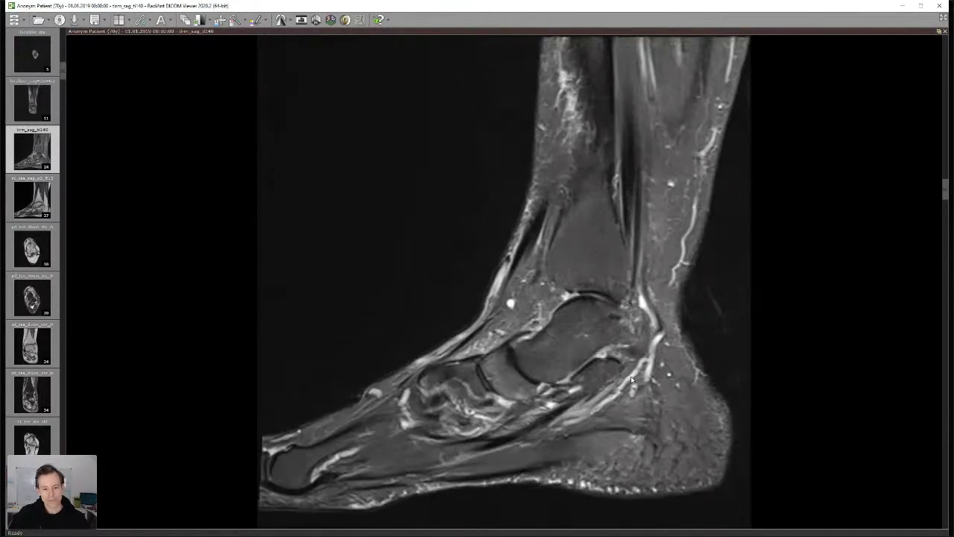
scroll(632, 376, "down", 4)
scroll(232, 399, "down", 4)
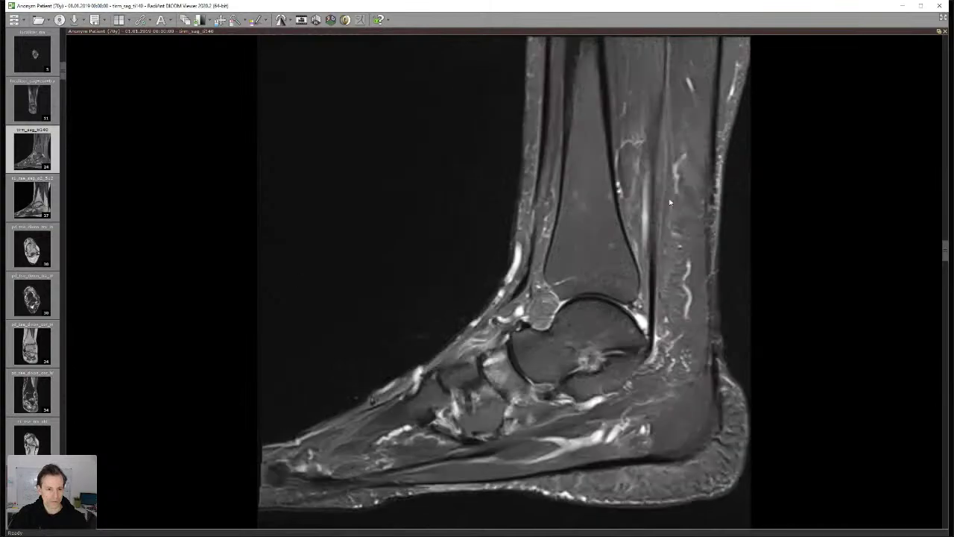
scroll(491, 446, "up", 6)
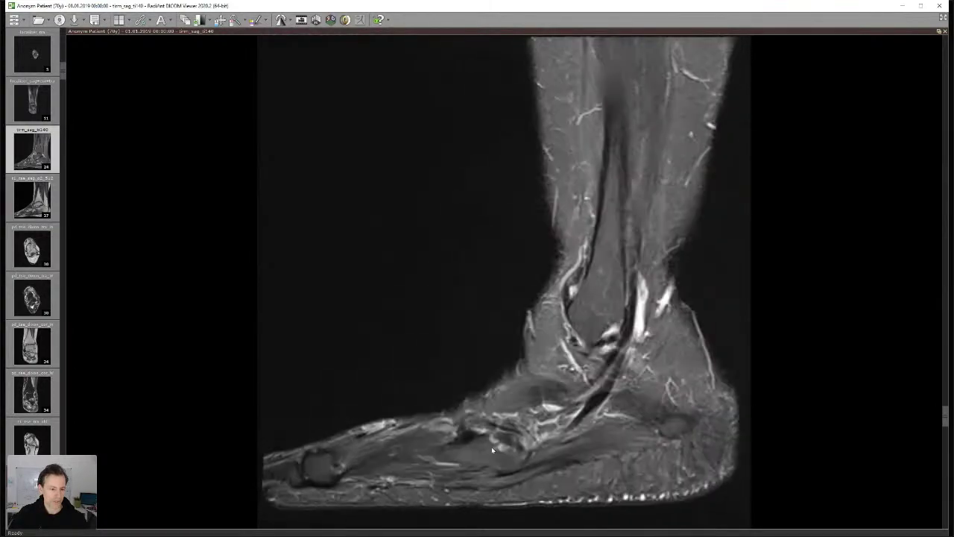
scroll(464, 435, "up", 5)
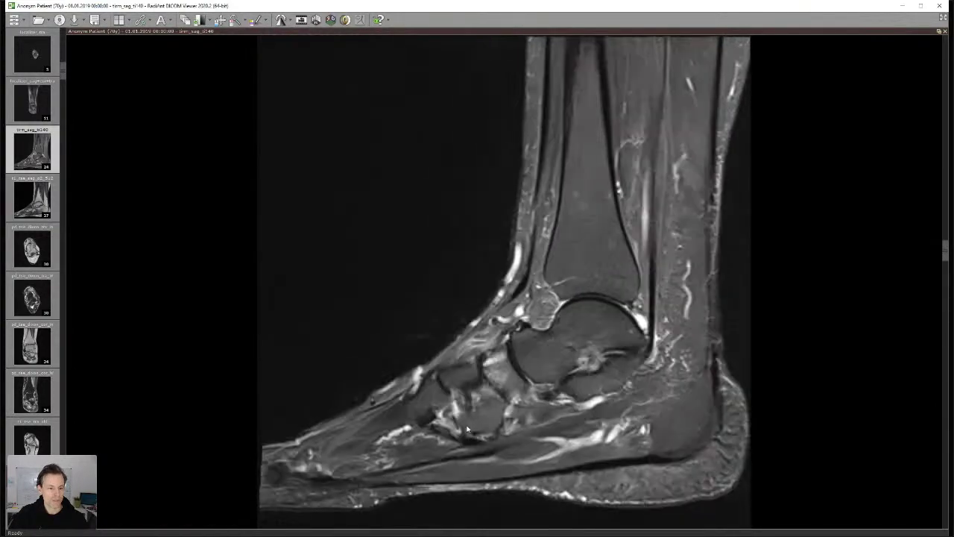
scroll(549, 444, "up", 8)
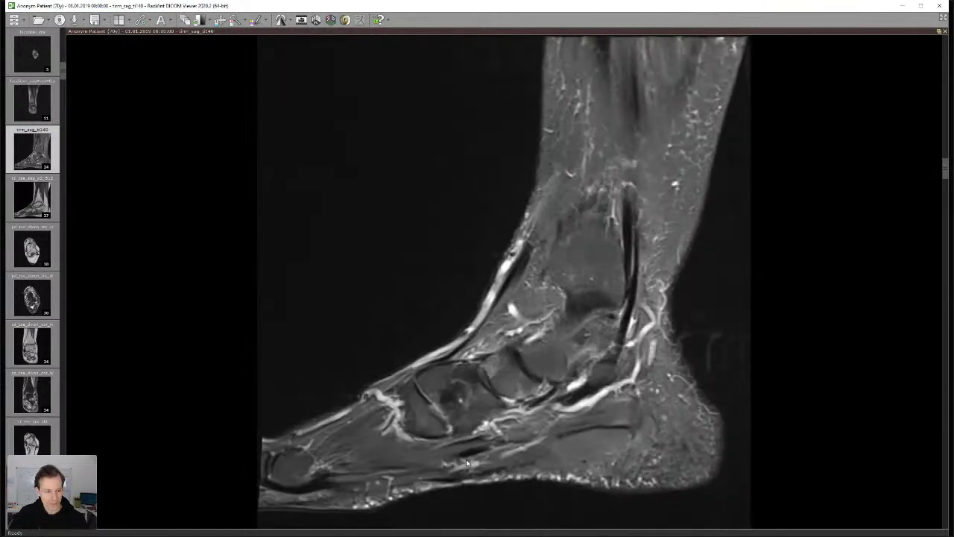
scroll(305, 471, "up", 2)
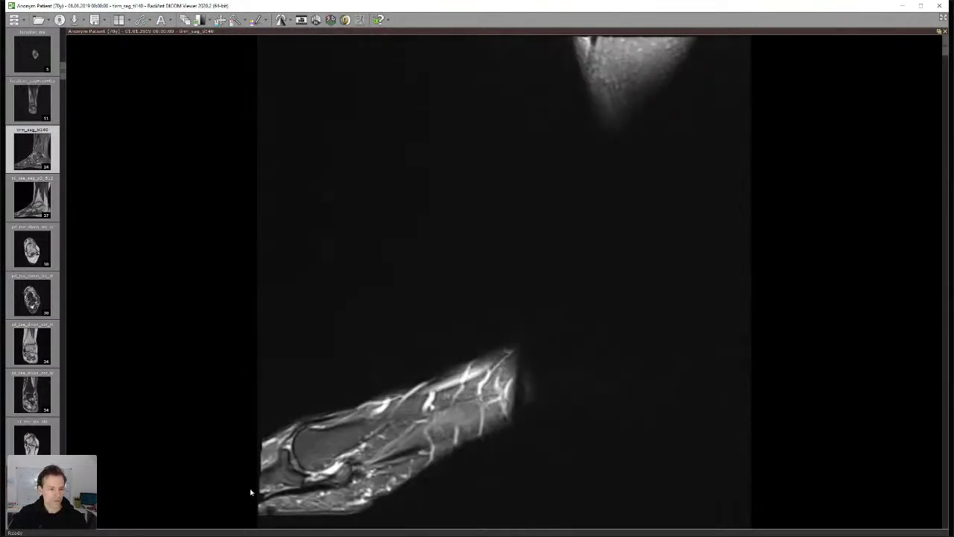
- Examine the full sagittal TIRM stack again from the medial edge of the foot to the lateral malleolus and back
scroll(491, 414, "down", 6)
scroll(491, 414, "down", 6)
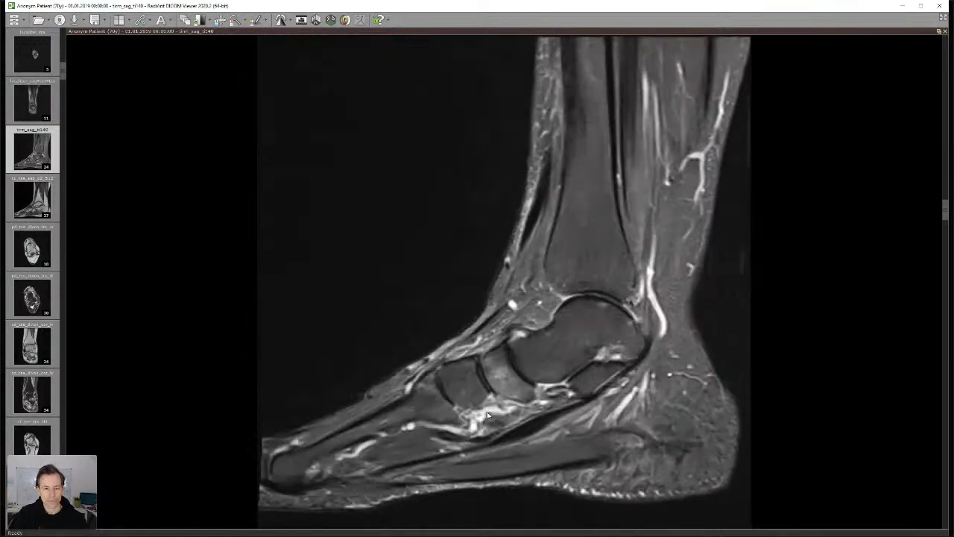
scroll(488, 414, "down", 4)
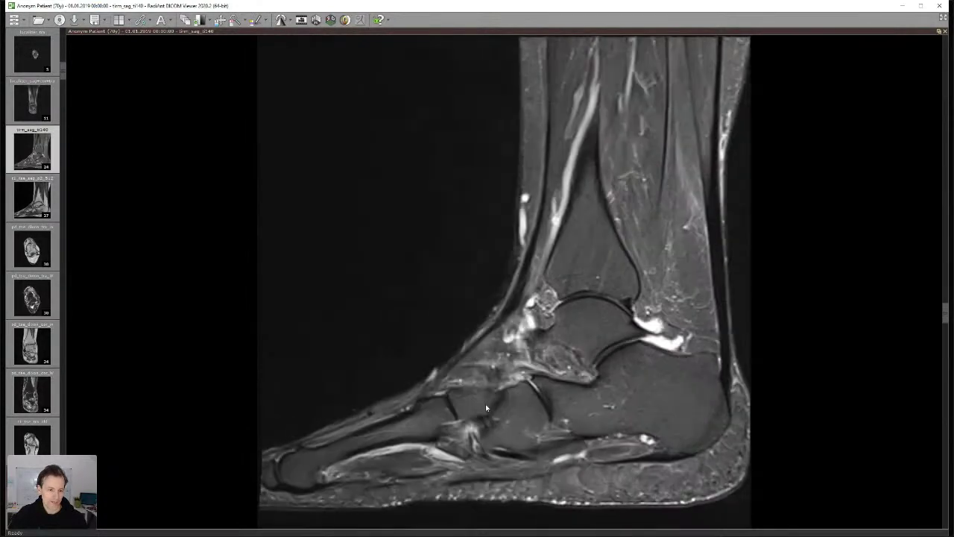
scroll(502, 238, "down", 8)
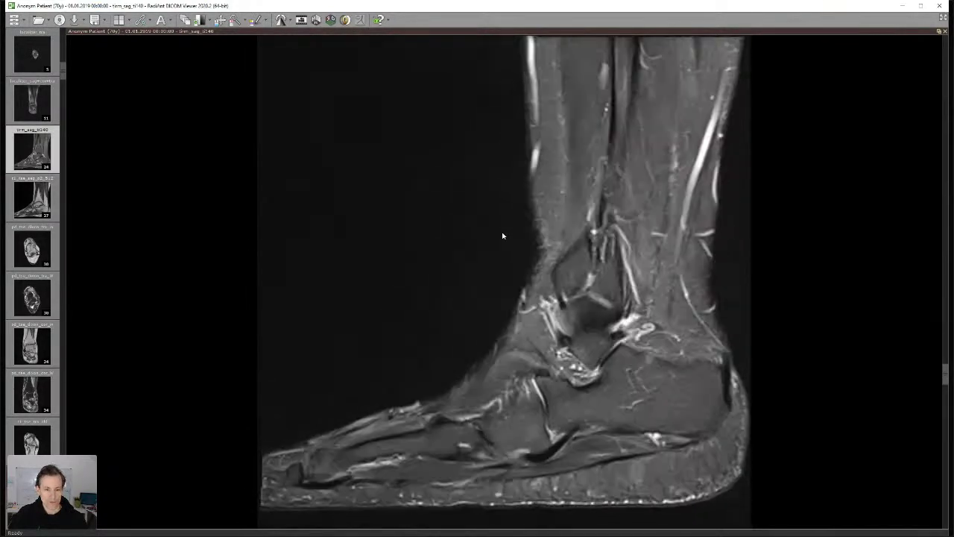
scroll(502, 258, "up", 3)
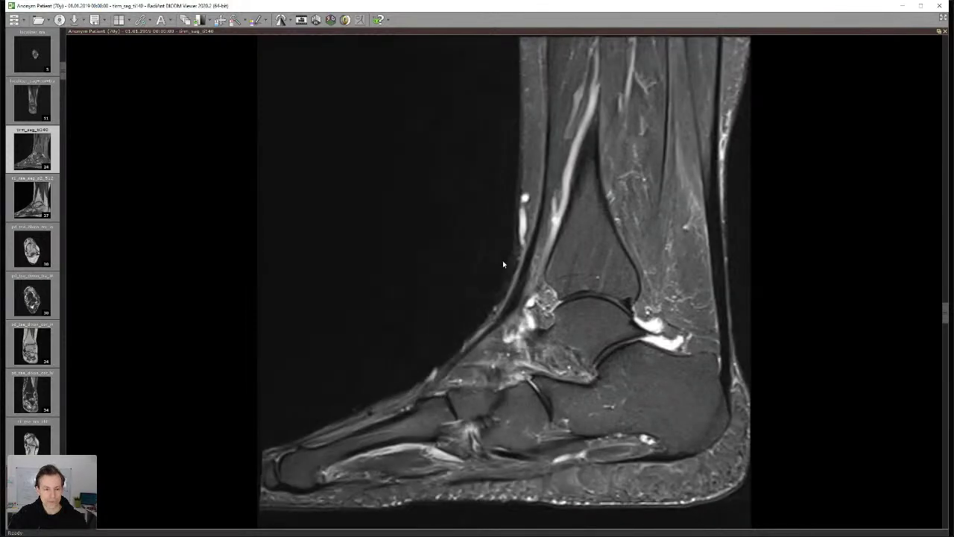
scroll(606, 469, "up", 4)
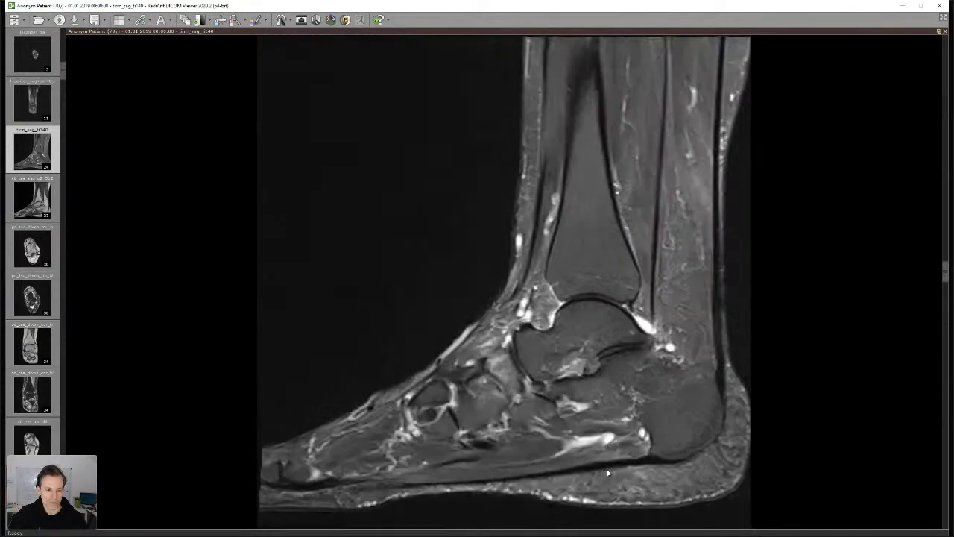
scroll(608, 470, "down", 4)
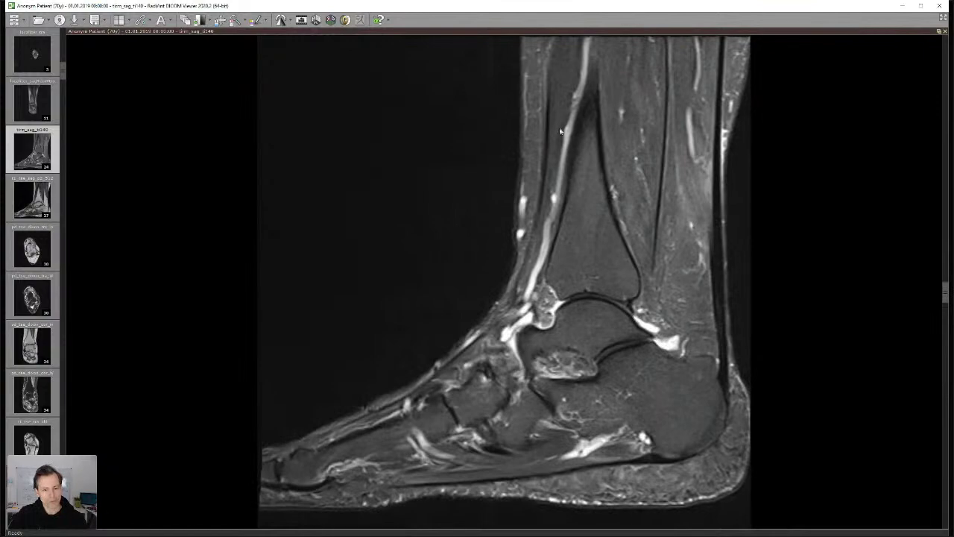
scroll(367, 471, "down", 3)
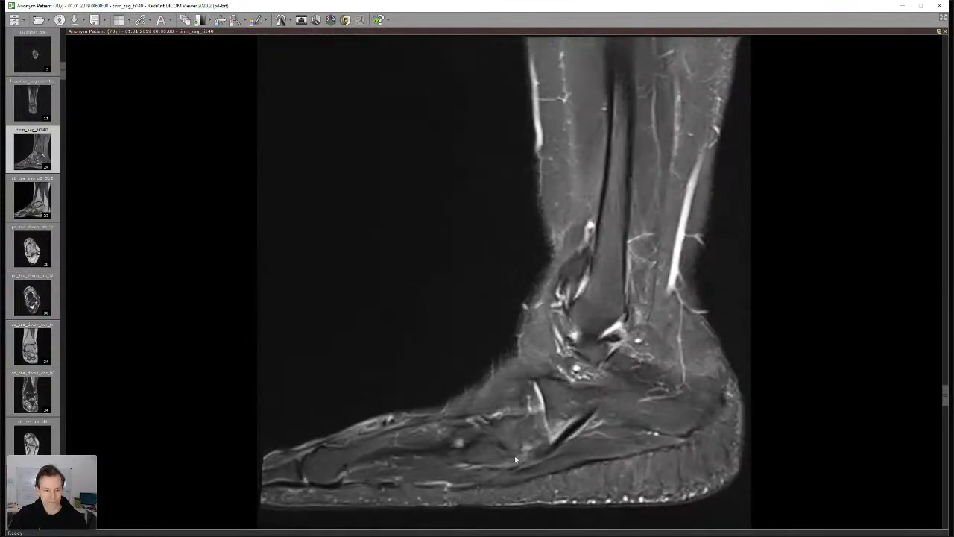
scroll(514, 455, "up", 3)
scroll(561, 334, "down", 5)
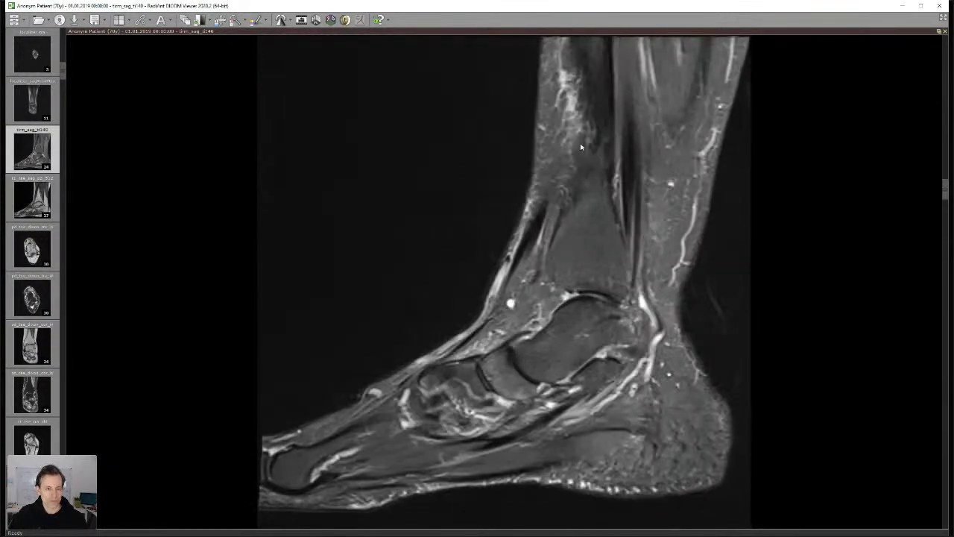
- Magnify the sagittal TIRM image around the ankle and hindfoot and examine the stack from the medial to the lateral side
left_click_drag(316, 245, 214, 80)
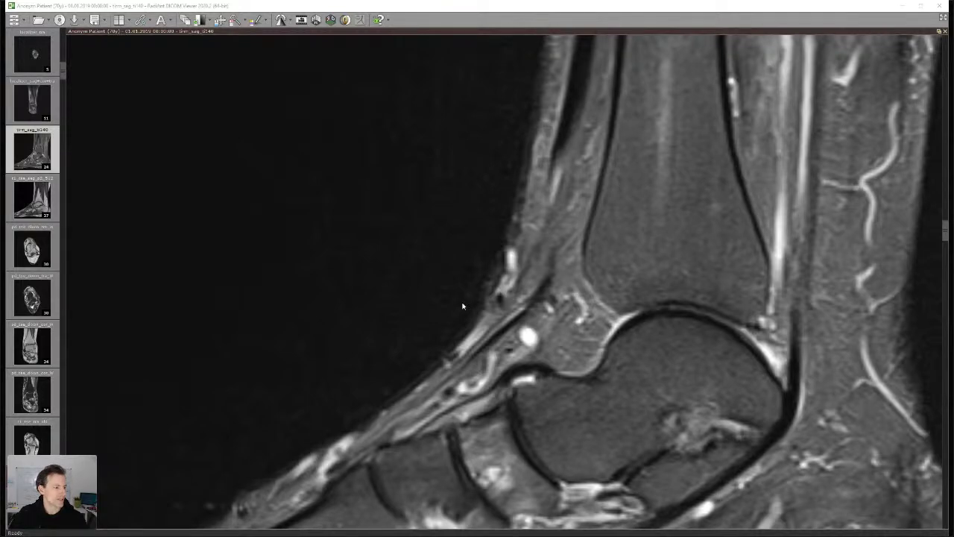
left_click_drag(228, 145, 235, 223)
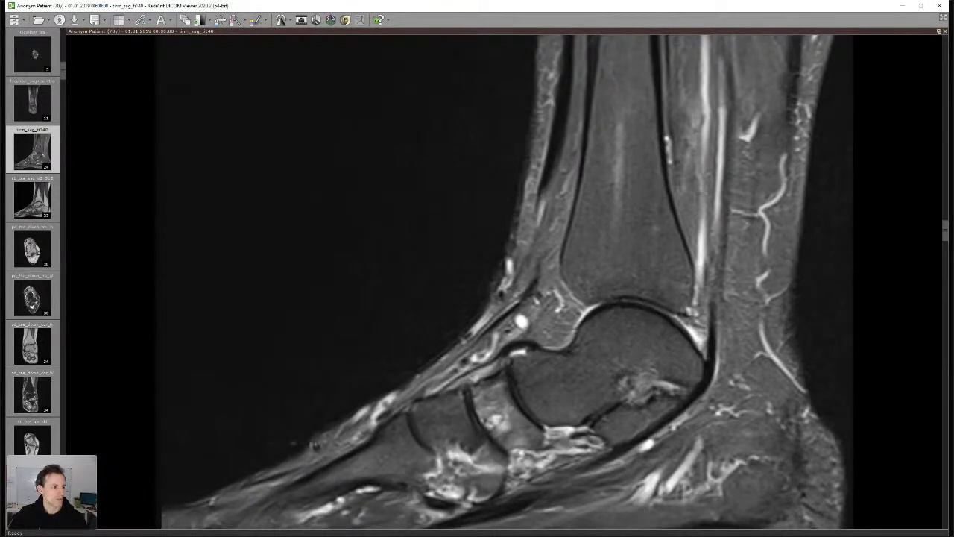
left_click_drag(600, 303, 587, 176)
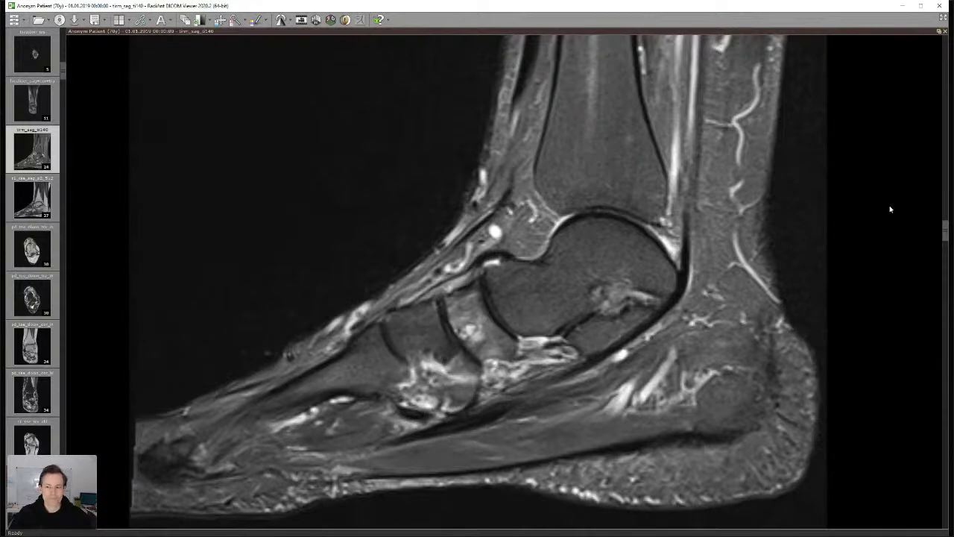
mouse_move(945, 233)
left_mouse_down()
mouse_move(944, 216)
mouse_move(944, 260)
mouse_move(944, 216)
mouse_move(944, 229)
left_mouse_up()
scroll(560, 267, "up", 10)
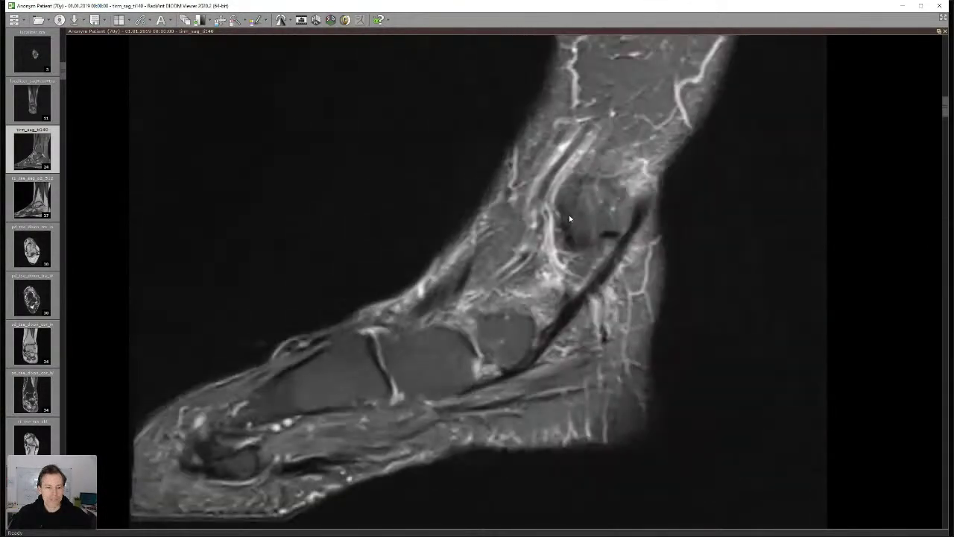
scroll(569, 216, "down", 20)
scroll(574, 225, "up", 6)
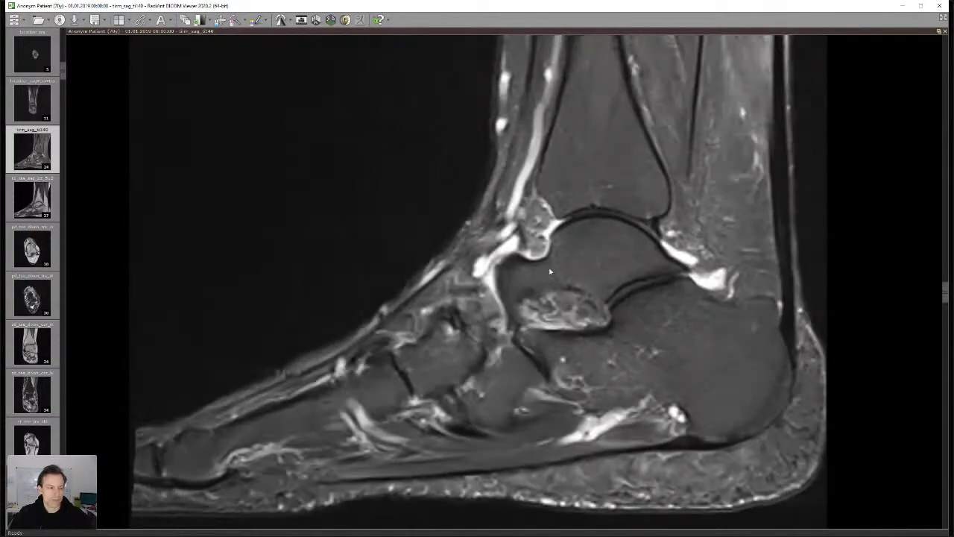
- Return to the six-pane layout and enlarge the coronal Dixon water series at a slice through the tibiotalar joint
double_click(398, 235)
double_click(679, 296)
scroll(786, 390, "down", 8)
scroll(480, 254, "up", 4)
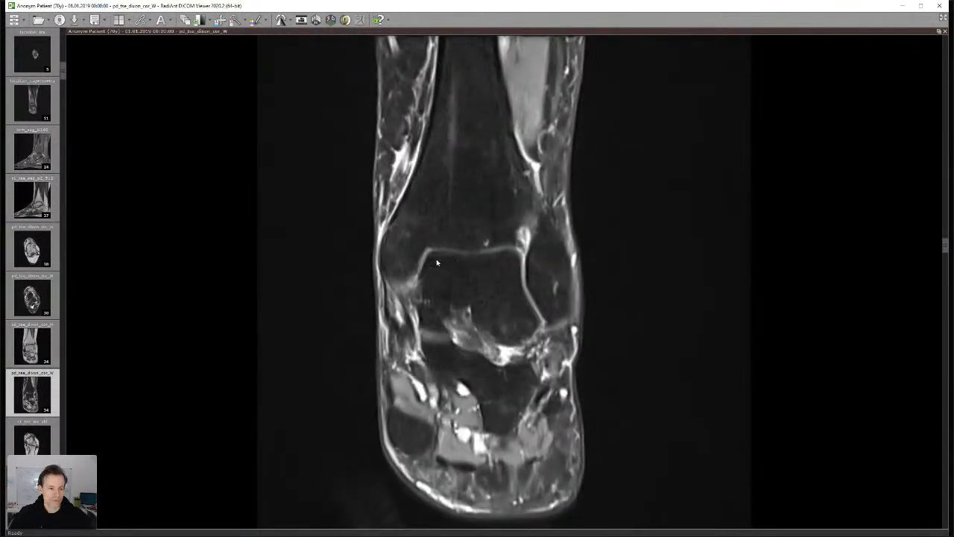
- Zoom in on the talar dome, circle its two upper corners and examine the neighbouring coronal slices
left_click_drag(304, 242, 269, 97)
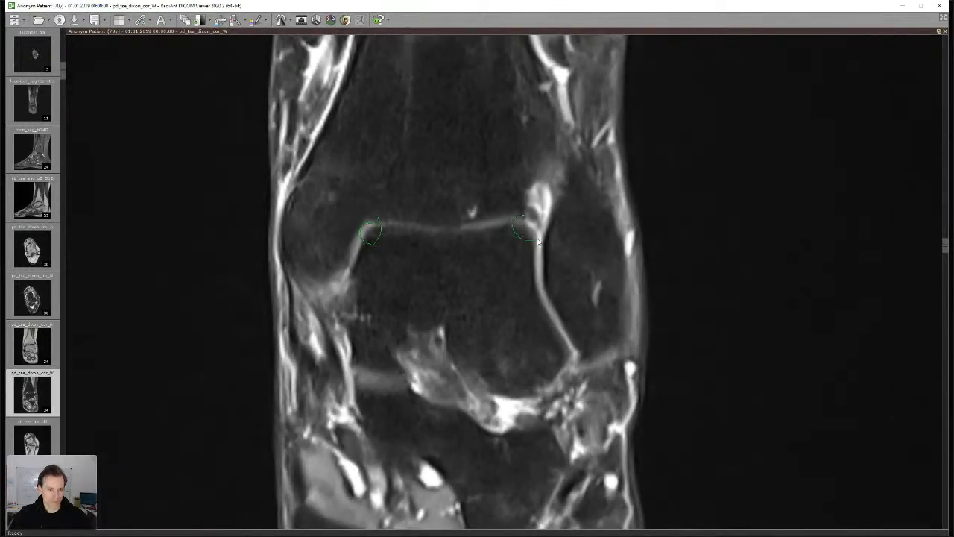
scroll(511, 289, "down", 4)
scroll(365, 263, "down", 4)
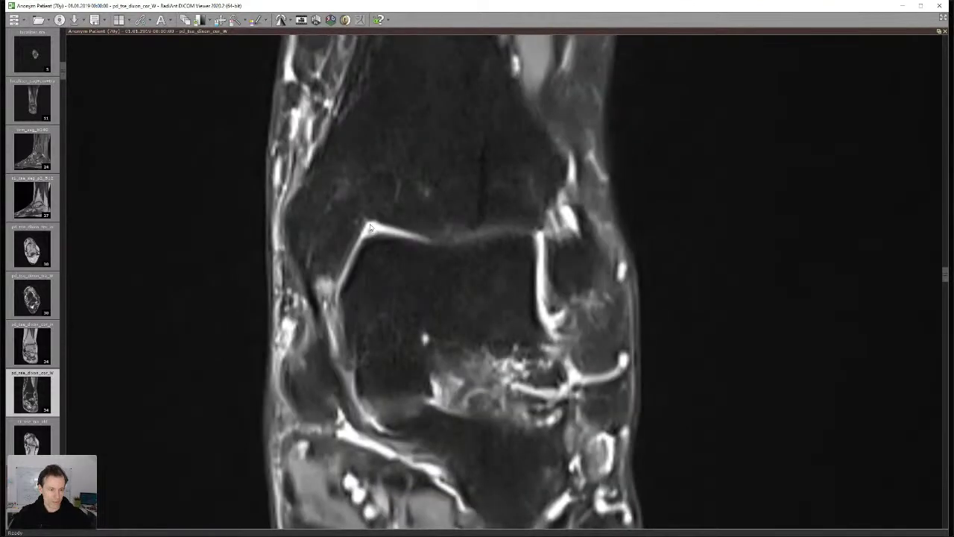
scroll(373, 226, "up", 2)
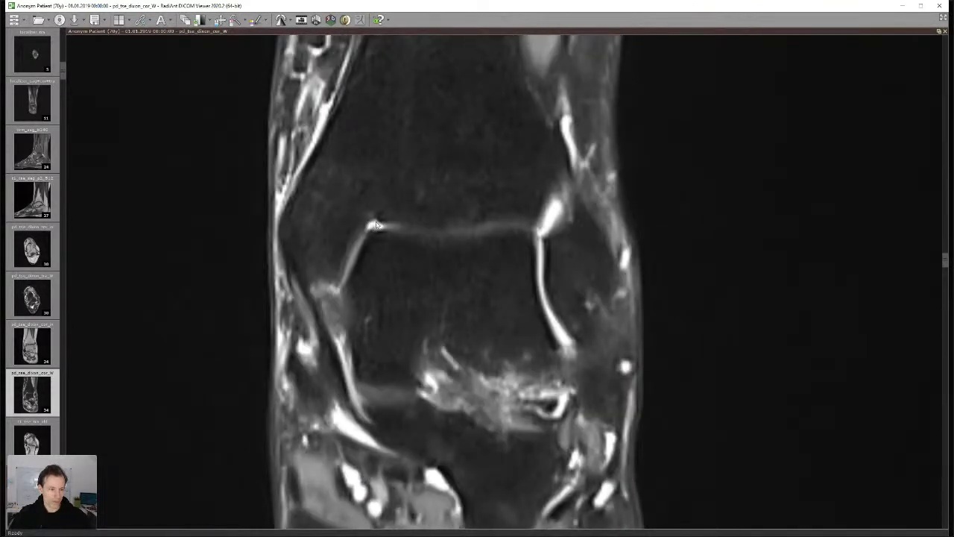
left_click_drag(365, 225, 372, 198)
left_click_drag(411, 223, 410, 223)
key("Delete")
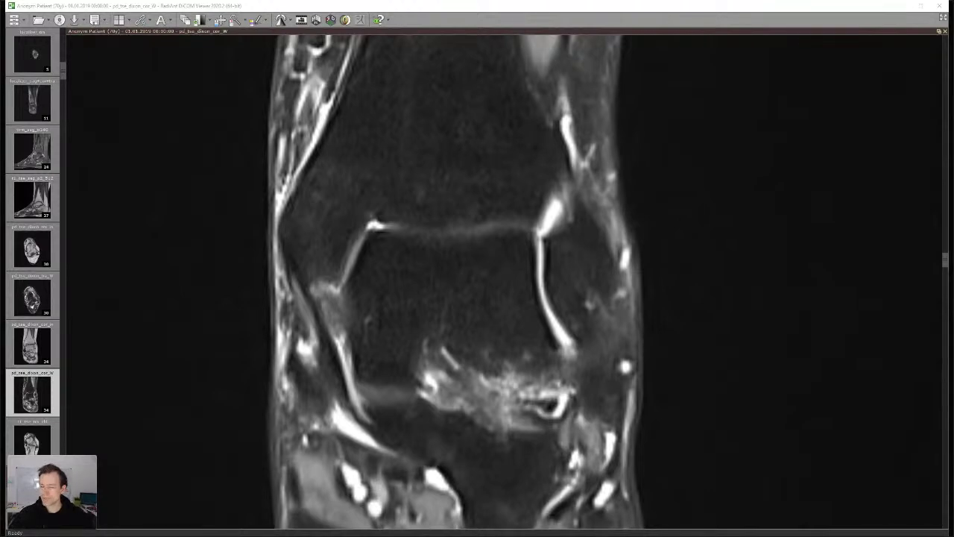
- Compare the upper corners of the talar dome across several adjacent coronal Dixon water slices
scroll(526, 281, "down", 4)
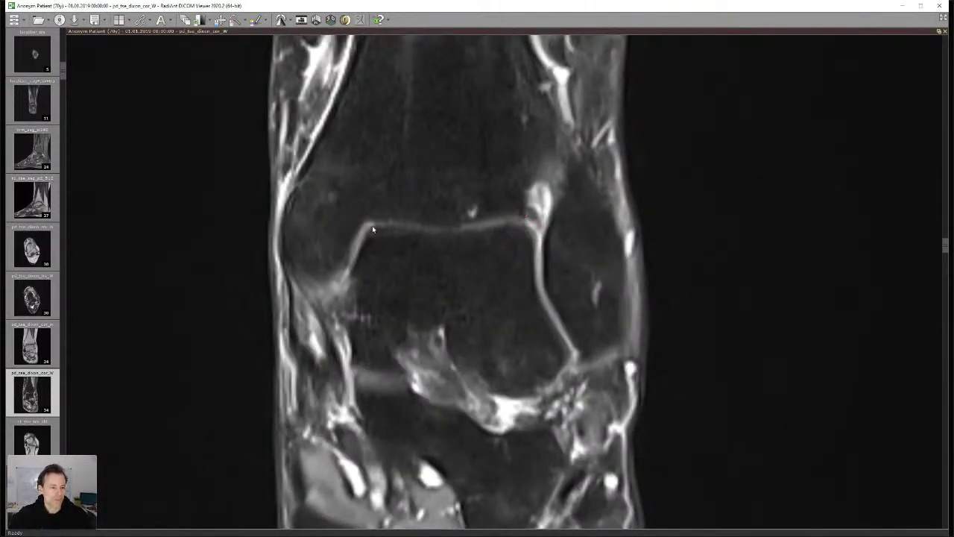
scroll(362, 230, "down", 2)
scroll(362, 231, "down", 4)
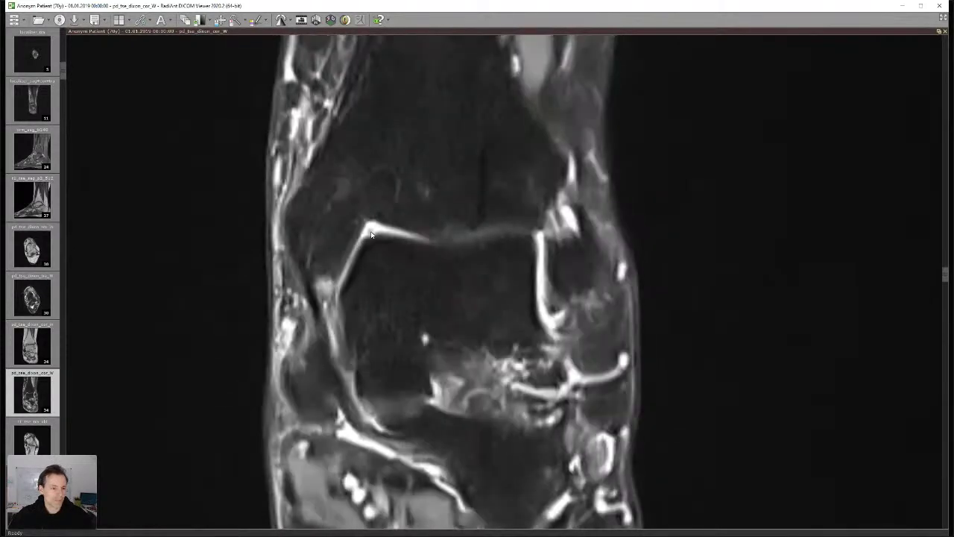
- Circle the upper corner of the talar dome on a coronal Dixon water slice and compare the neighbouring slices
scroll(355, 225, "down", 1)
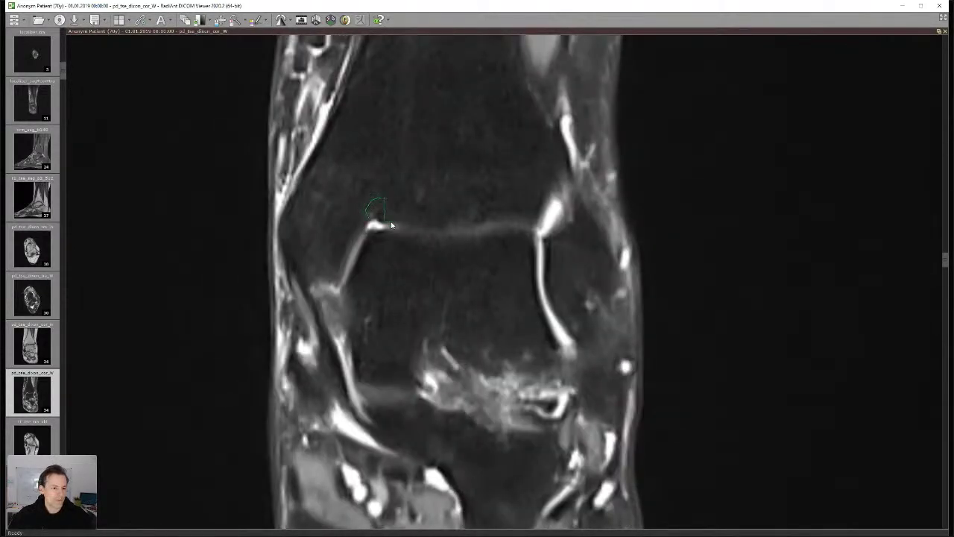
left_click_drag(385, 197, 372, 221)
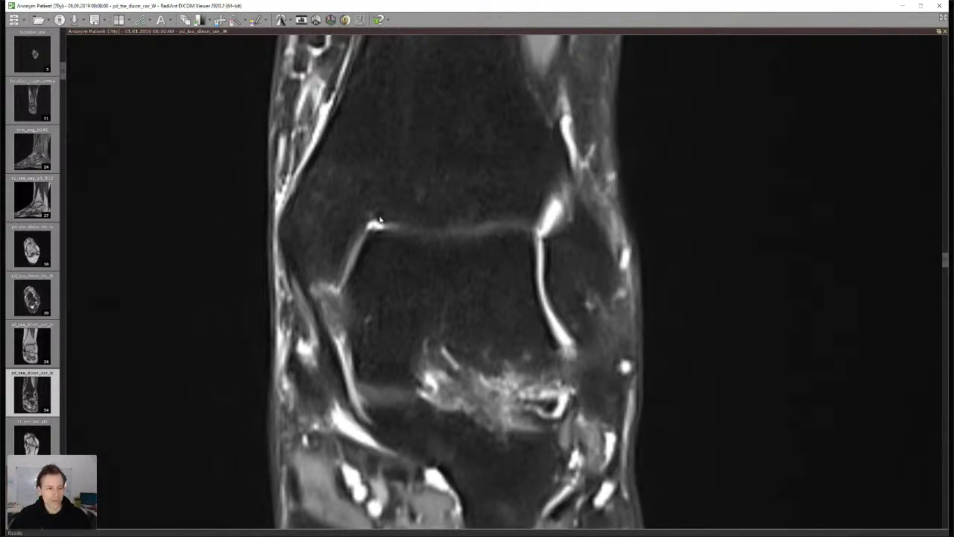
scroll(378, 222, "down", 3)
scroll(379, 223, "up", 6)
scroll(459, 232, "down", 3)
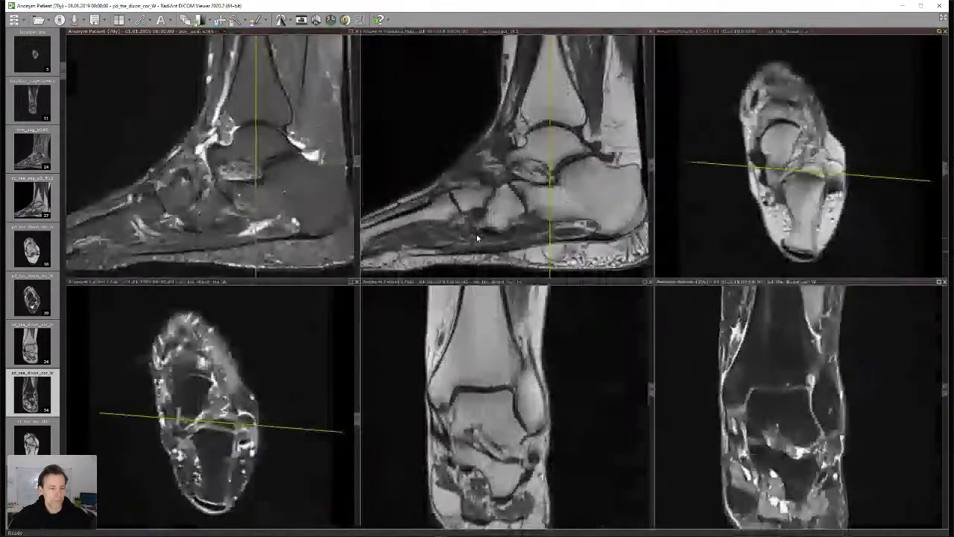
- Enlarge the sagittal TIRM series, fit the whole foot in view and examine the hindfoot bones from medial to lateral
double_click(299, 158)
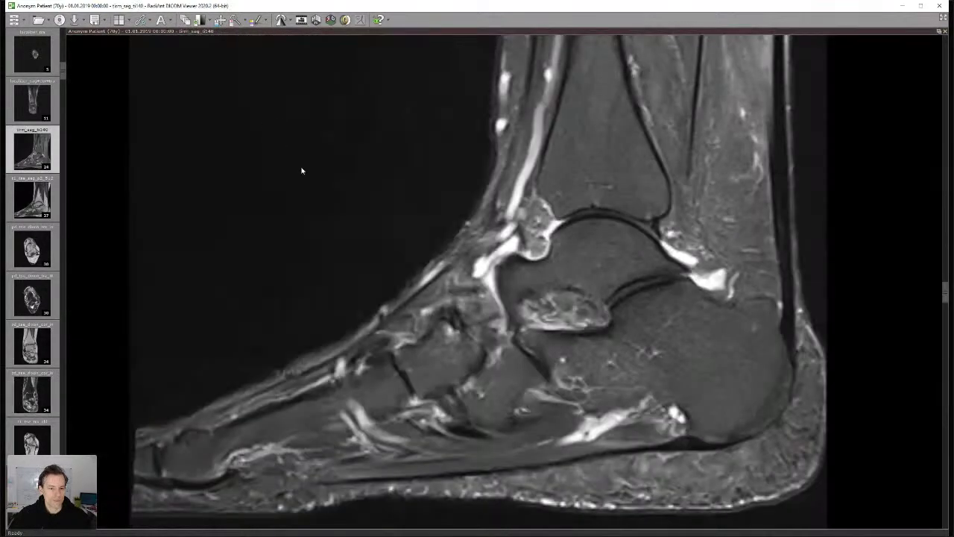
left_click_drag(301, 168, 299, 187)
scroll(557, 260, "down", 5)
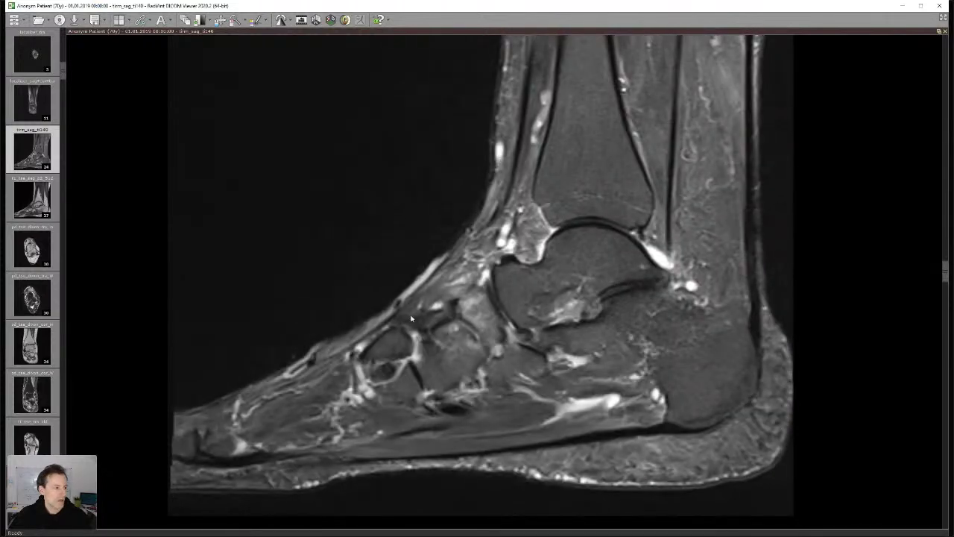
scroll(597, 310, "down", 4)
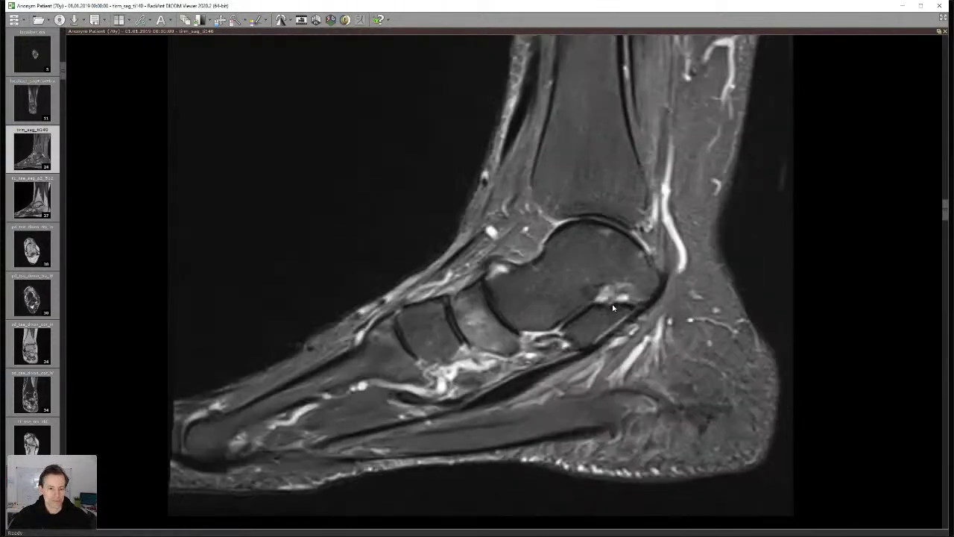
scroll(617, 305, "down", 5)
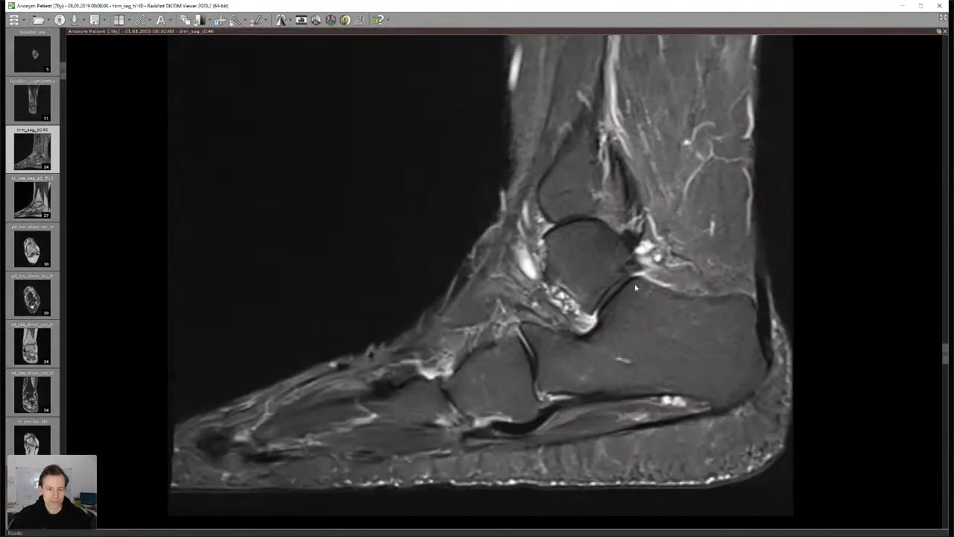
scroll(626, 293, "down", 4)
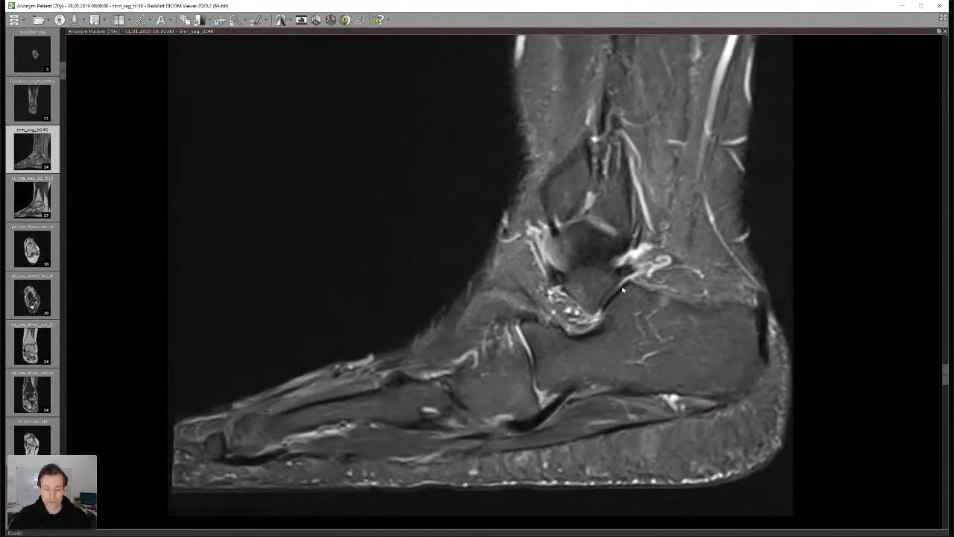
scroll(630, 302, "down", 4)
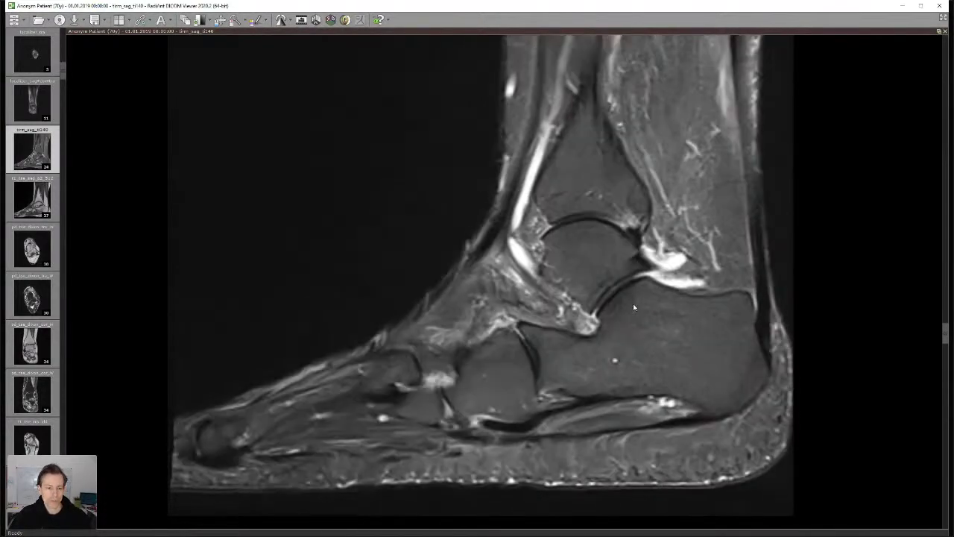
- Examine the subtalar joint between talus and calcaneus, including its middle facet, through the sagittal TIRM slices
scroll(630, 306, "down", 3)
scroll(626, 302, "up", 3)
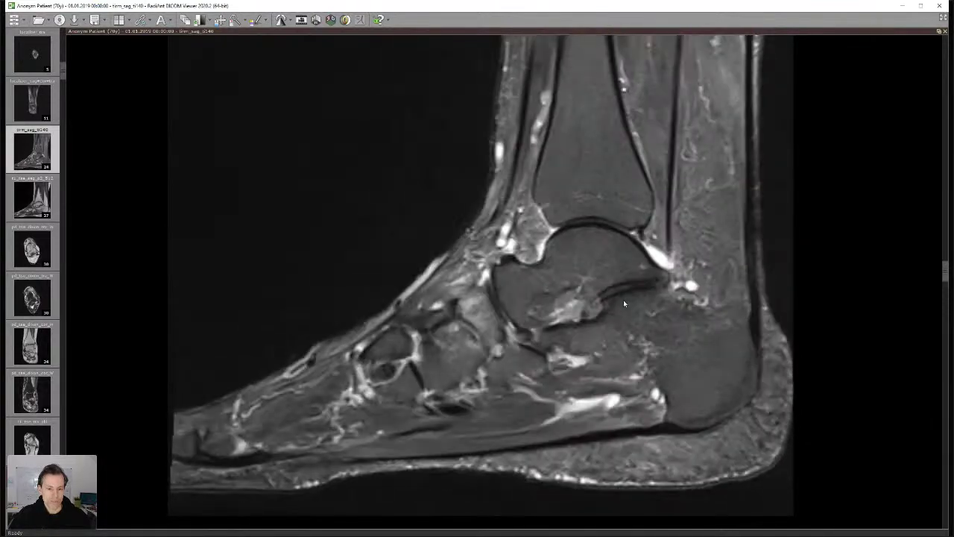
scroll(626, 291, "up", 5)
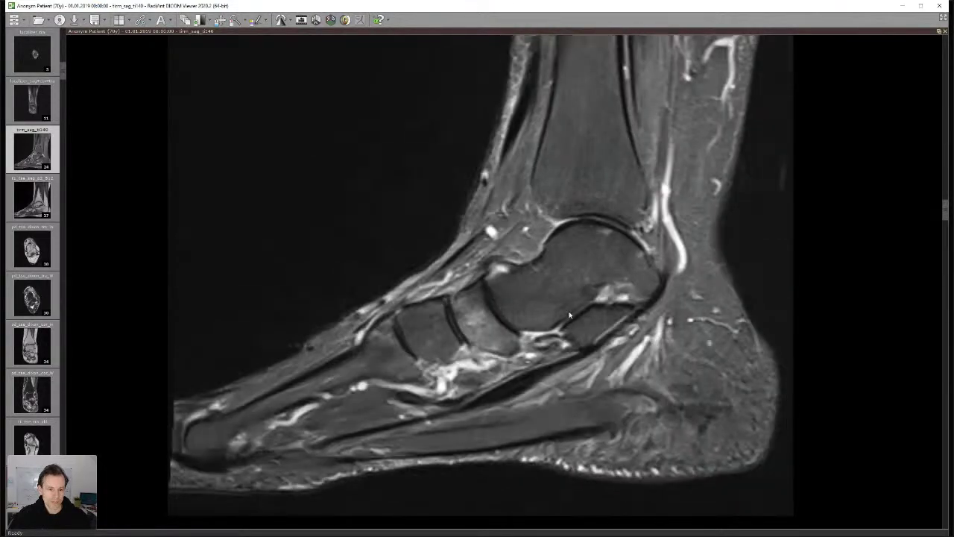
scroll(587, 300, "down", 6)
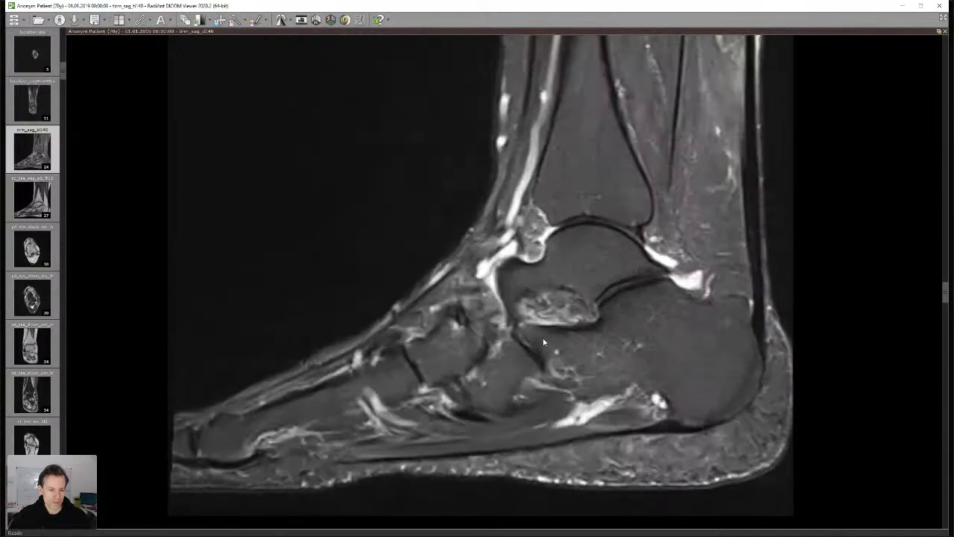
scroll(556, 348, "down", 4)
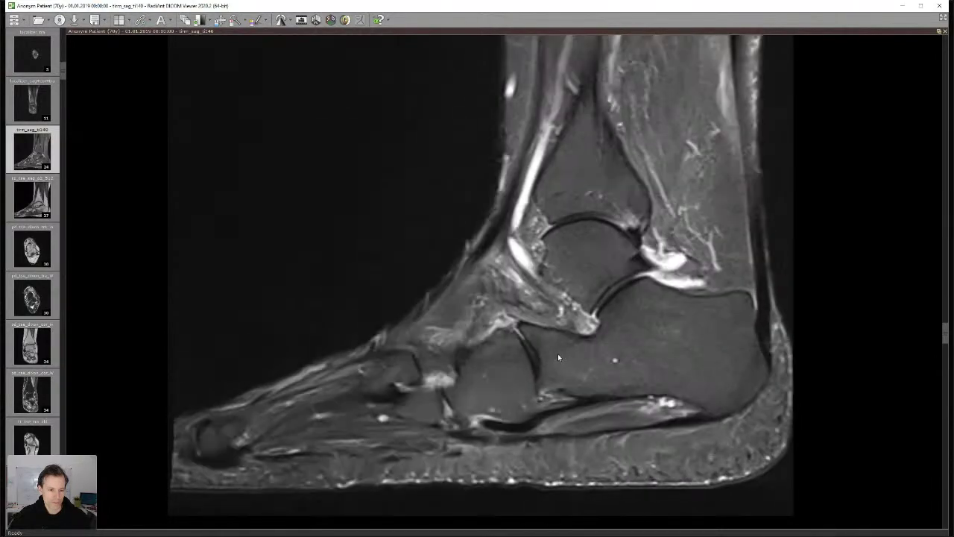
scroll(521, 320, "up", 2)
scroll(521, 321, "down", 2)
- Inspect the anterior process of the calcaneus close up and mark it beside the talonavicular region on a sagittal TIRM slice
mouse_move(516, 313)
left_mouse_down()
mouse_move(501, 317)
mouse_move(532, 334)
mouse_move(517, 316)
left_mouse_up()
scroll(565, 356, "down", 6)
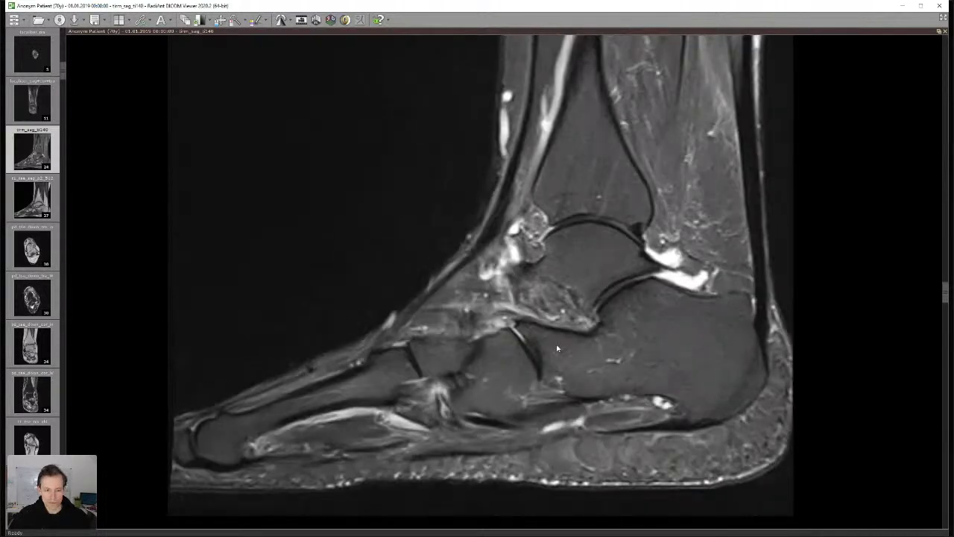
scroll(531, 326, "up", 3)
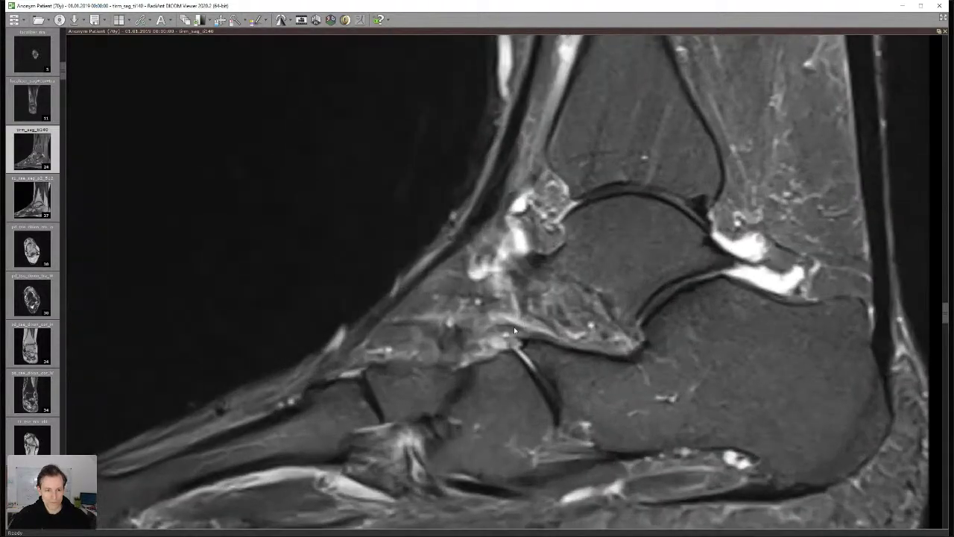
scroll(258, 325, "down", 3)
scroll(486, 337, "down", 4)
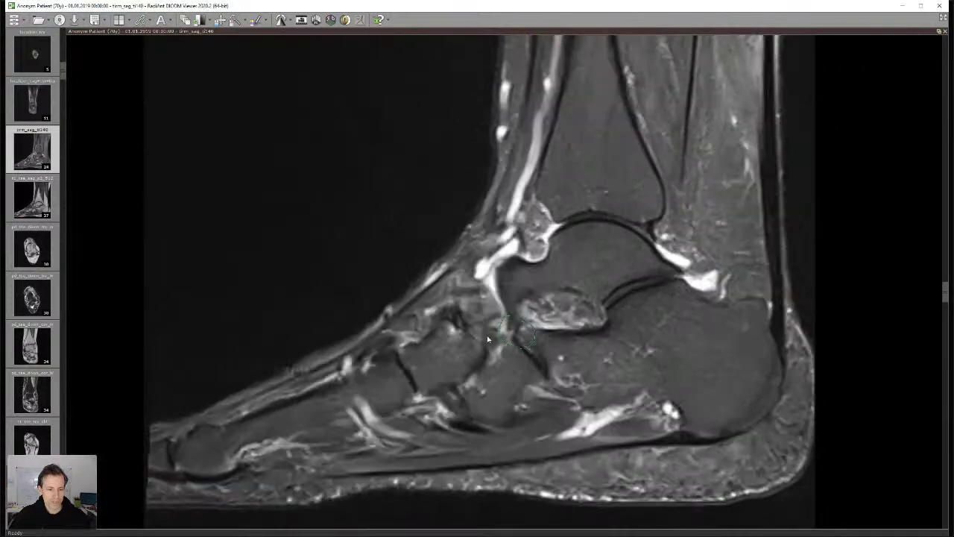
scroll(488, 343, "down", 3)
scroll(552, 383, "down", 1)
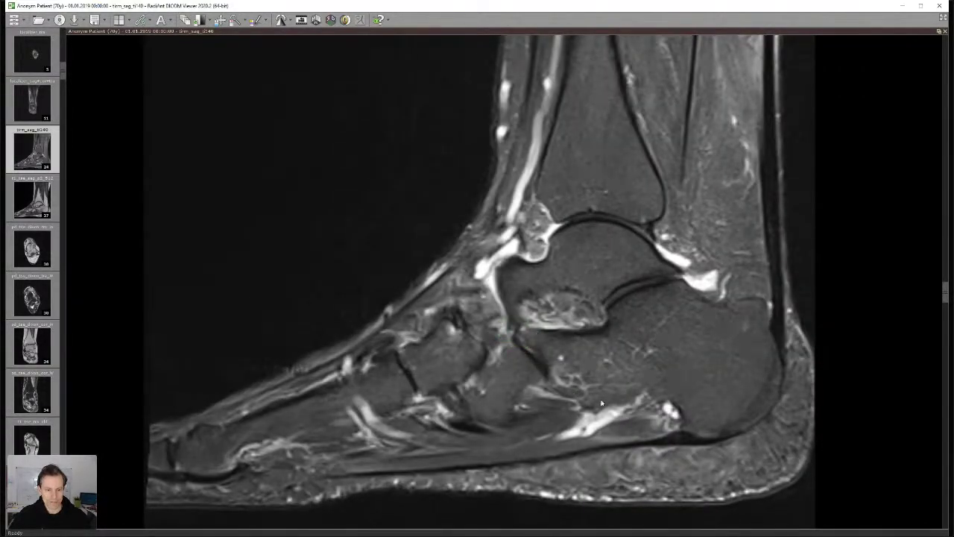
- Examine the calcaneus below the sinus tarsi and at the plantar fascia origin, marking both spots on sagittal TIRM slices
scroll(609, 406, "down", 3)
scroll(609, 395, "down", 3)
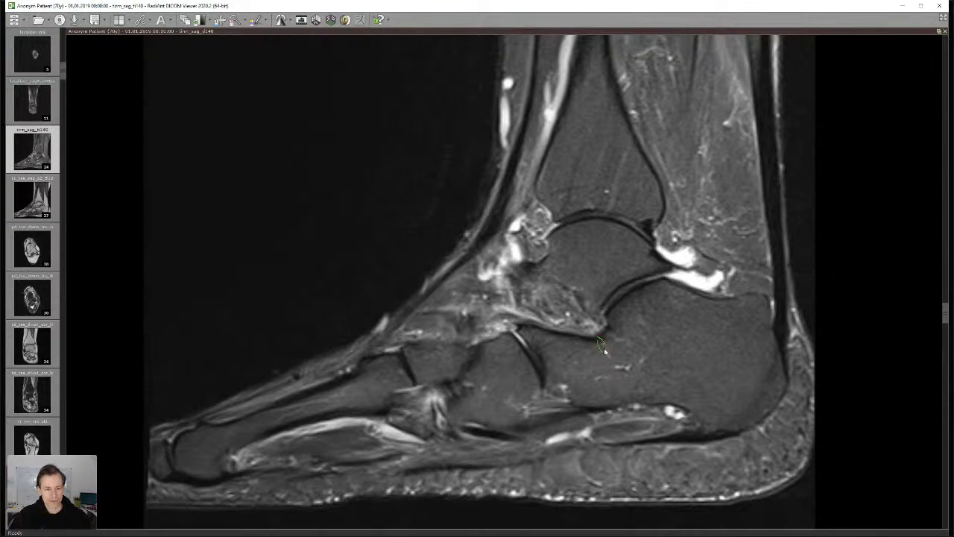
scroll(600, 349, "down", 3)
scroll(600, 349, "up", 3)
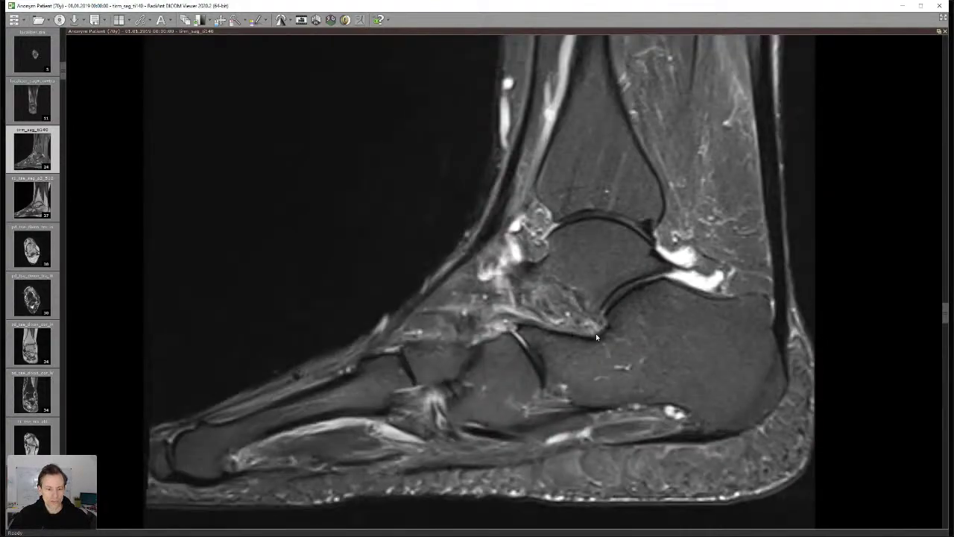
scroll(594, 357, "down", 6)
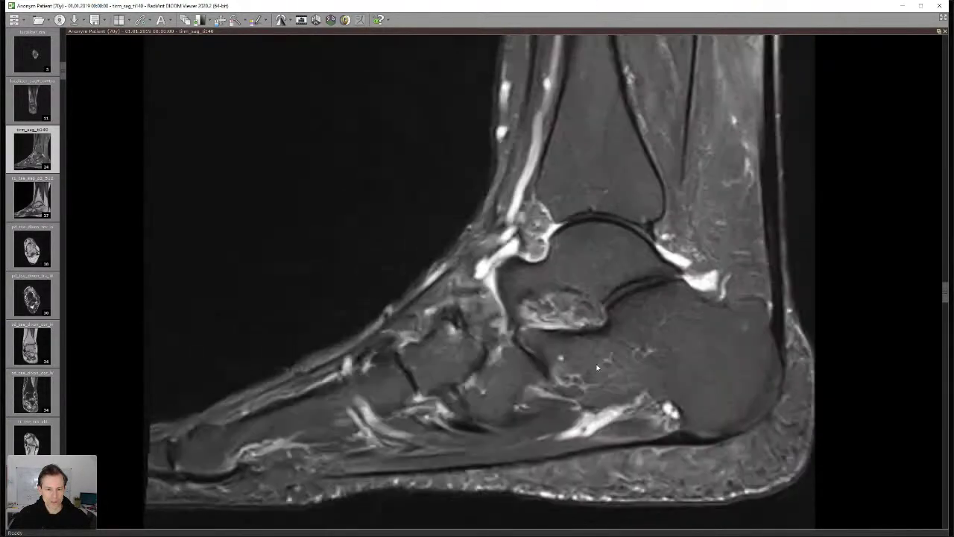
scroll(600, 363, "down", 8)
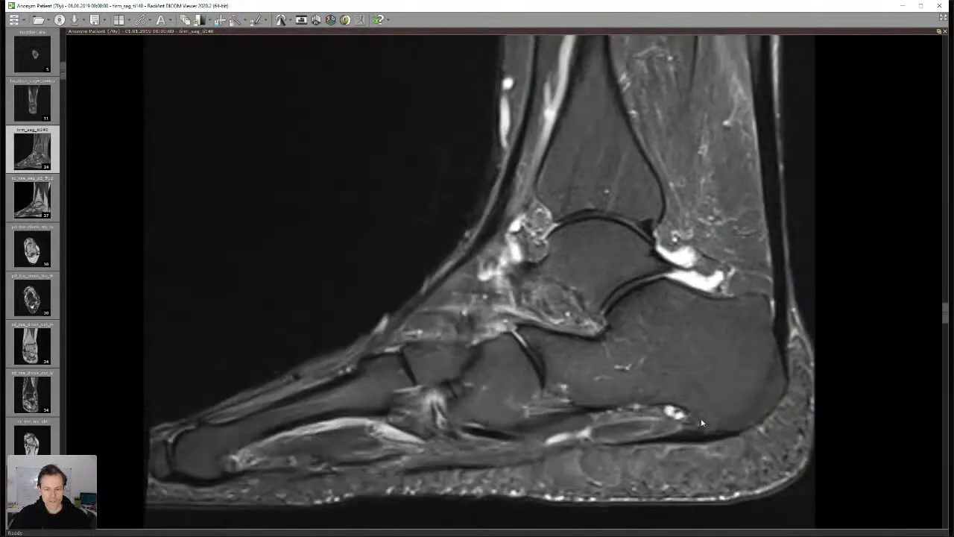
scroll(697, 430, "up", 2)
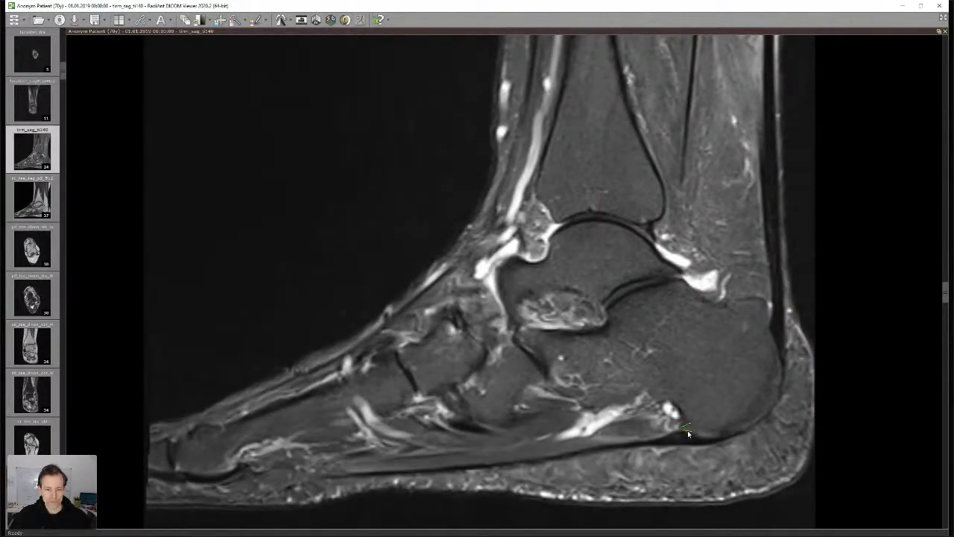
scroll(705, 422, "down", 1)
scroll(705, 421, "up", 1)
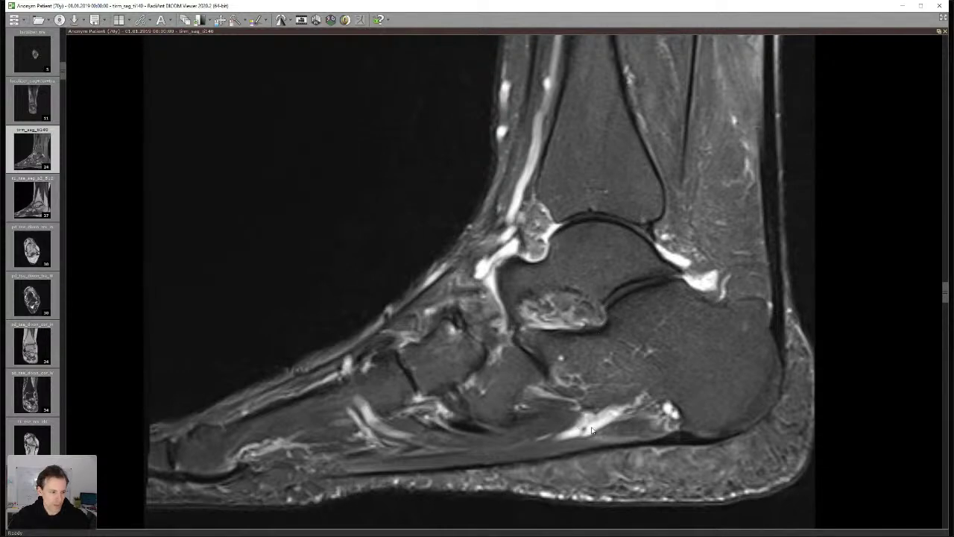
- Examine the plantar soft tissues and the calcaneal body below the posterior subtalar joint on more medial sagittal TIRM slices
scroll(588, 436, "down", 5)
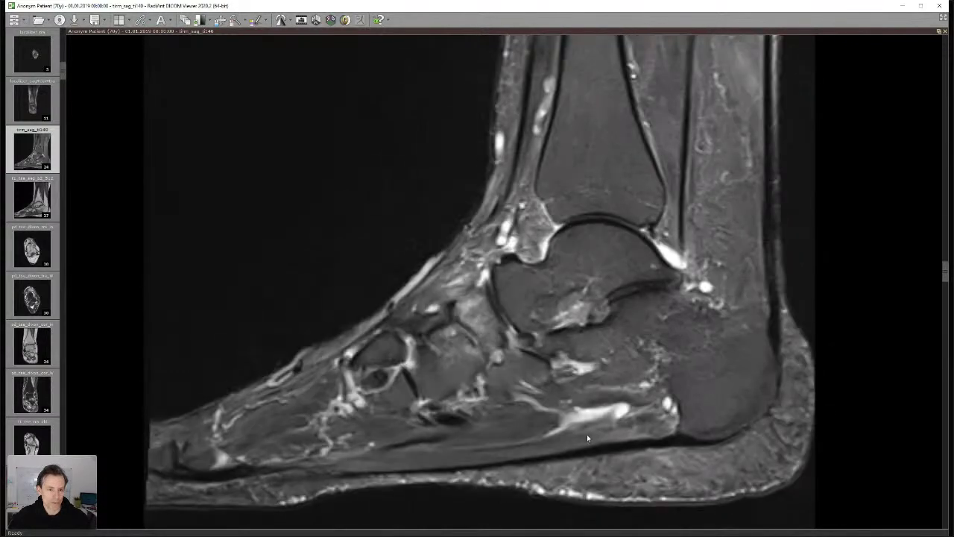
scroll(622, 435, "down", 1)
scroll(516, 429, "down", 1)
scroll(481, 447, "up", 2)
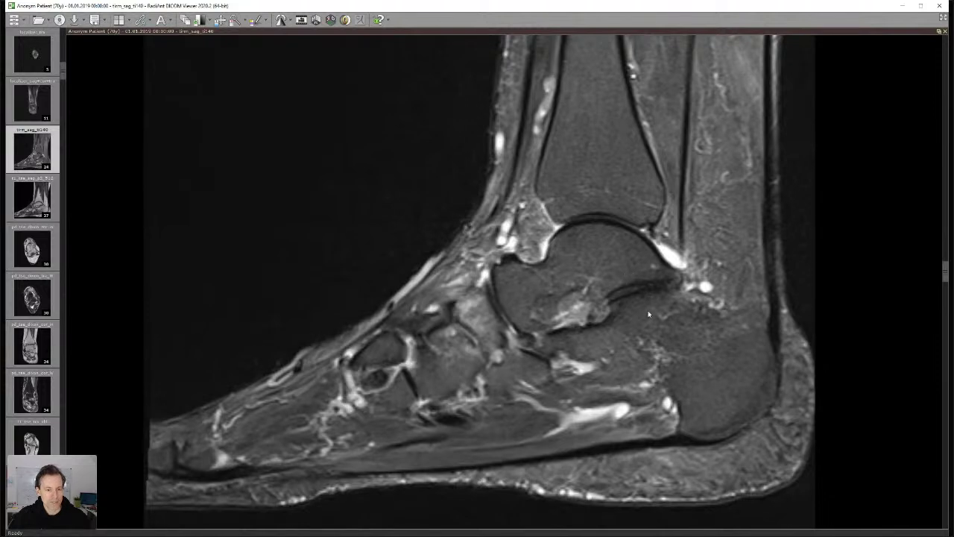
scroll(643, 328, "down", 3)
scroll(612, 361, "up", 2)
scroll(595, 338, "up", 1)
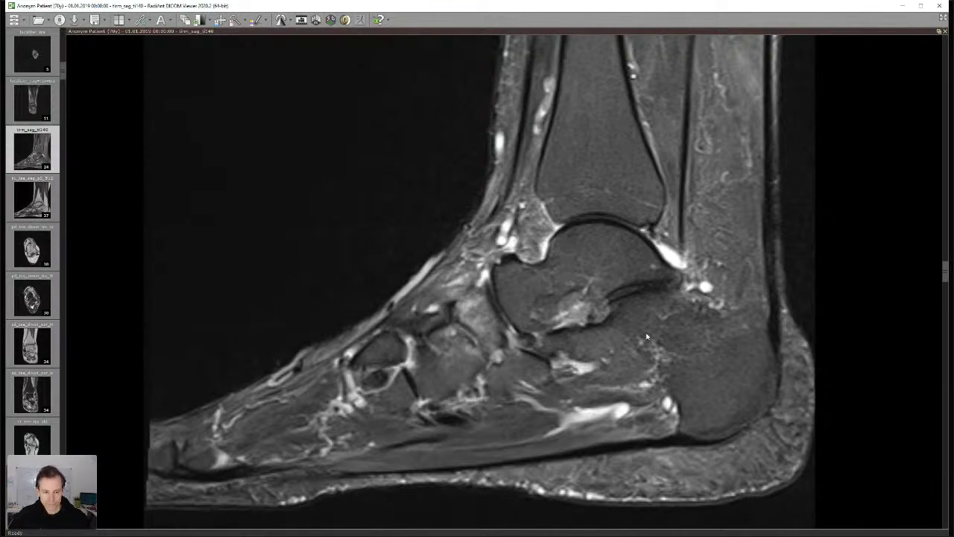
- Compare the linear signal in the calcaneal body across adjacent sagittal slices and mark spots on the distal tibia and talus
scroll(643, 332, "down", 3)
scroll(637, 334, "up", 3)
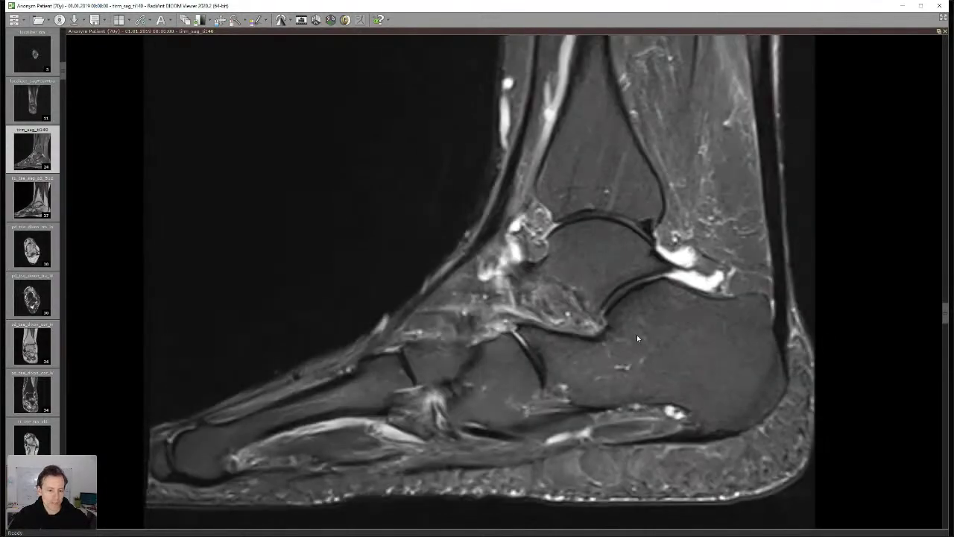
scroll(637, 339, "down", 3)
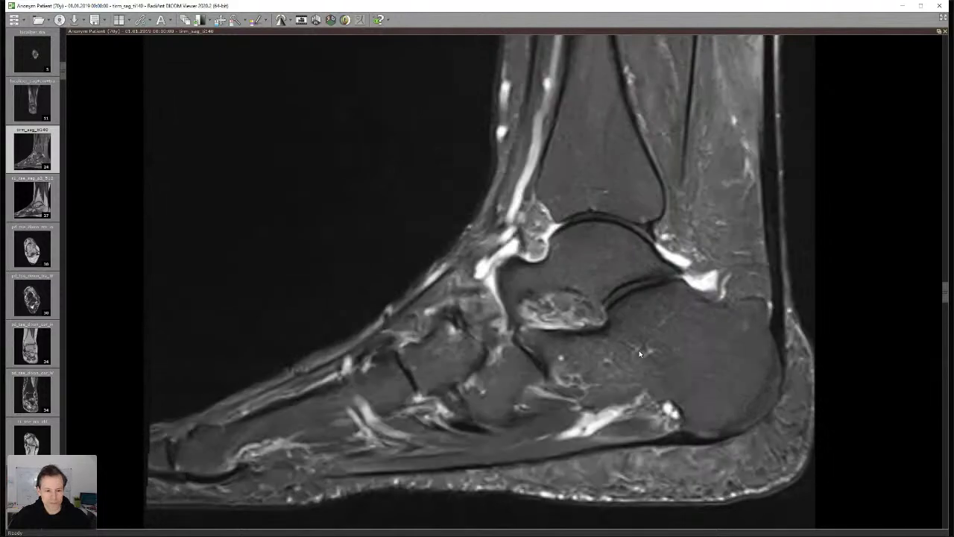
scroll(639, 353, "up", 3)
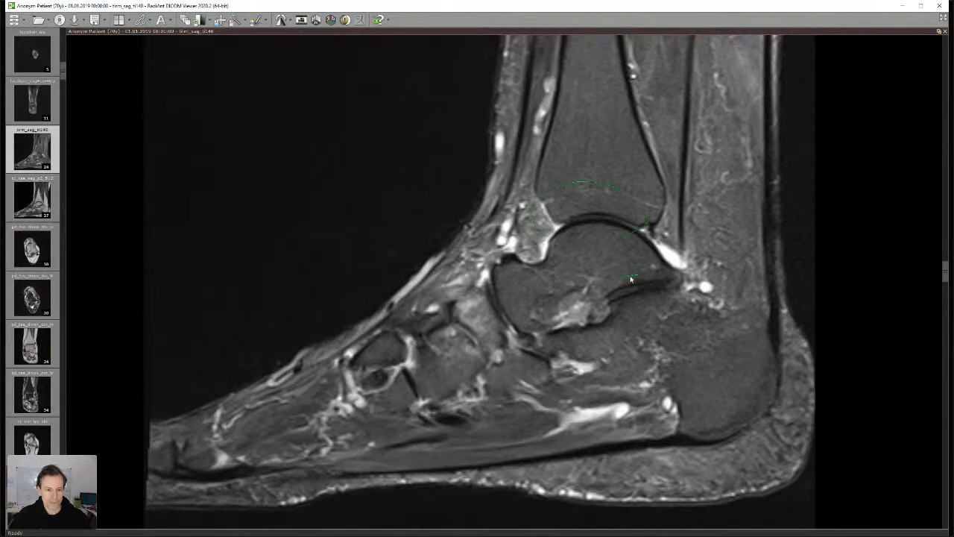
scroll(567, 298, "up", 2)
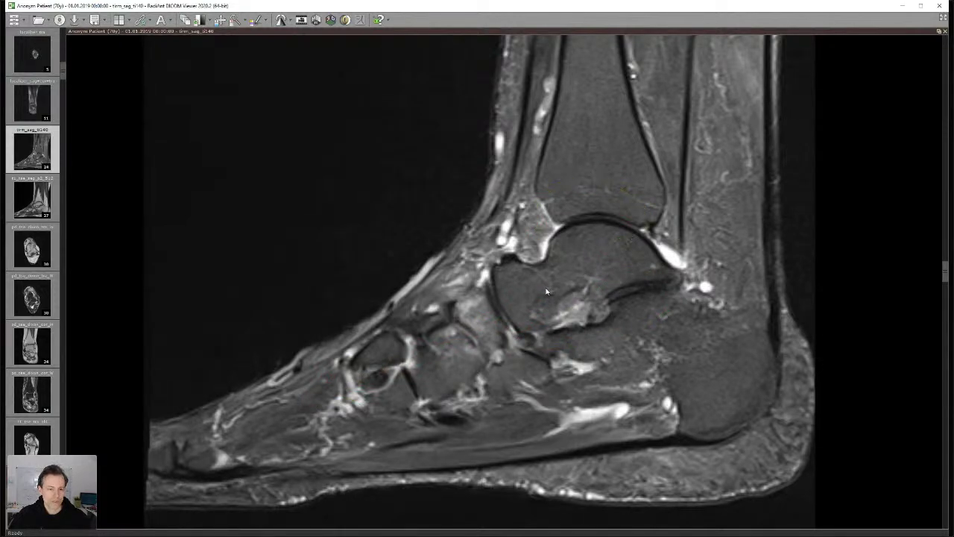
- Run through the sagittal TIRM stack from the central slices out to the lateral malleolus and back to the medial side
scroll(536, 336, "down", 6)
scroll(534, 398, "down", 3)
scroll(534, 395, "up", 4)
scroll(529, 403, "down", 4)
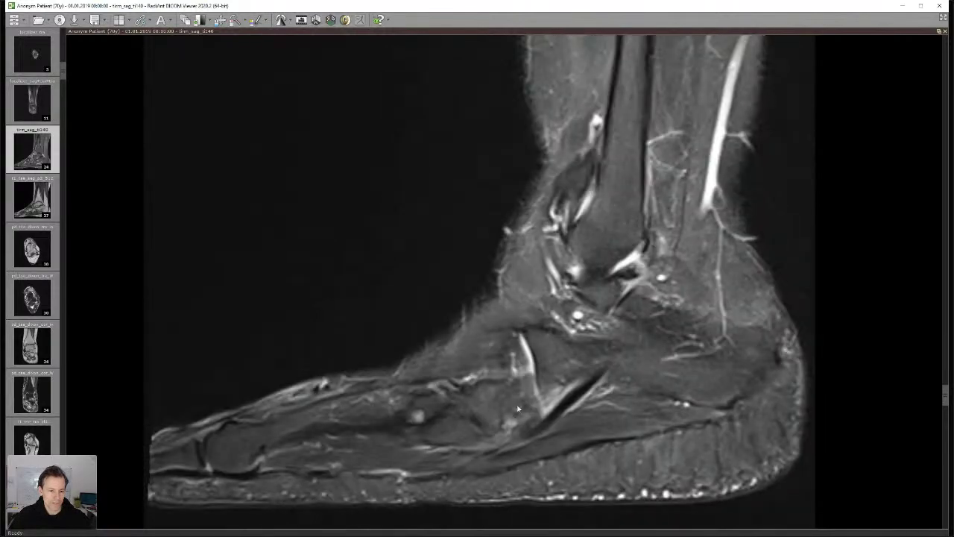
scroll(518, 408, "up", 8)
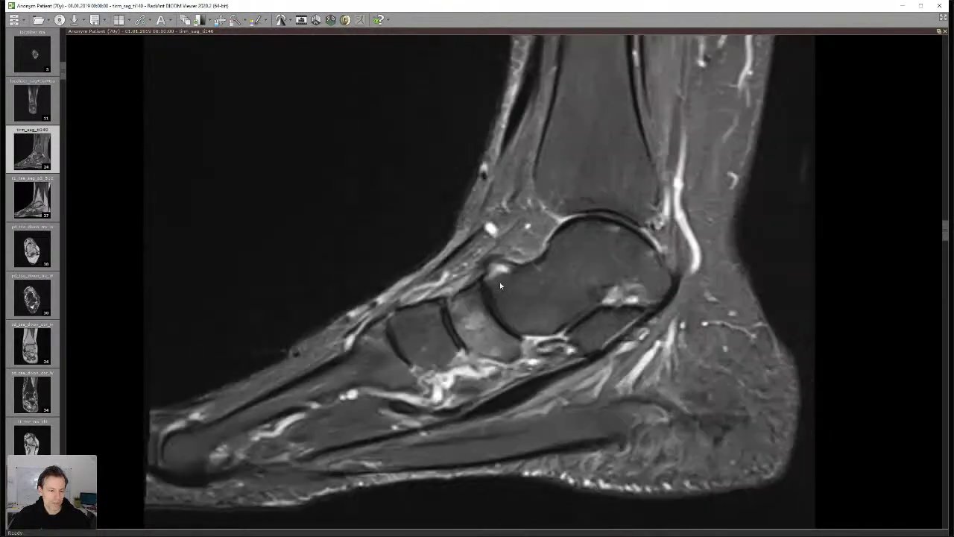
- Compare the dorsal edge of the talar head at the talonavicular joint and the adjoining midfoot across medial sagittal slices
scroll(498, 280, "down", 2)
scroll(481, 341, "down", 2)
scroll(481, 341, "up", 5)
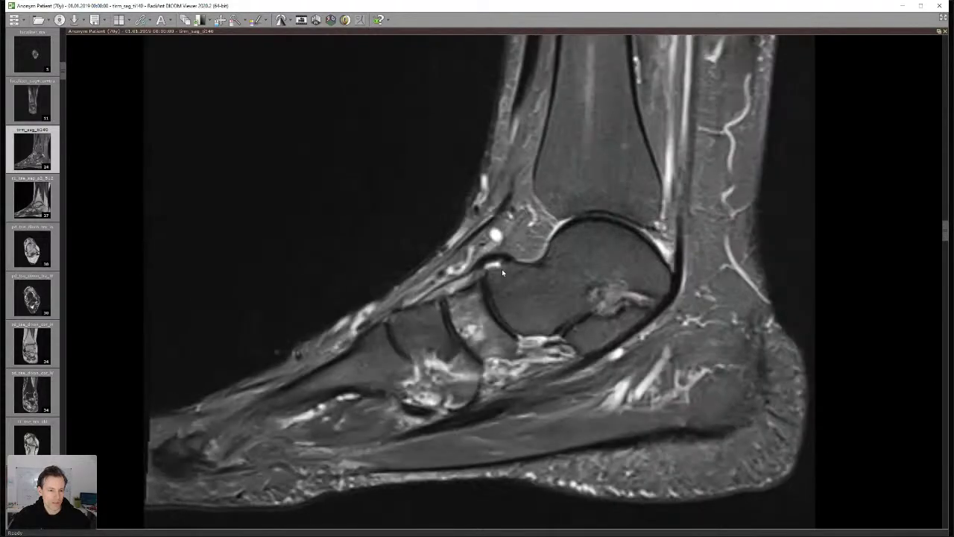
scroll(511, 276, "down", 1)
scroll(499, 278, "up", 1)
scroll(485, 279, "down", 1)
scroll(477, 281, "up", 1)
scroll(503, 268, "down", 1)
scroll(505, 271, "up", 1)
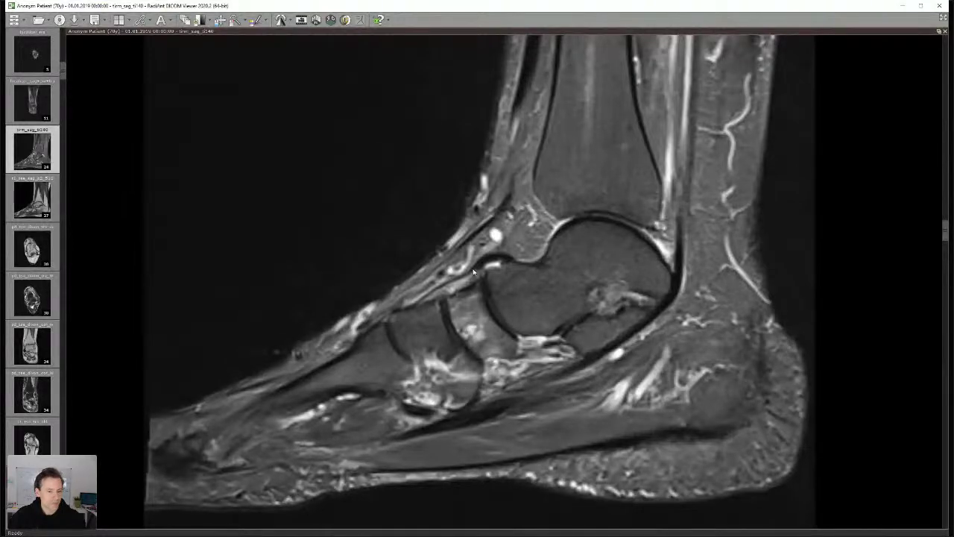
scroll(472, 364, "down", 4)
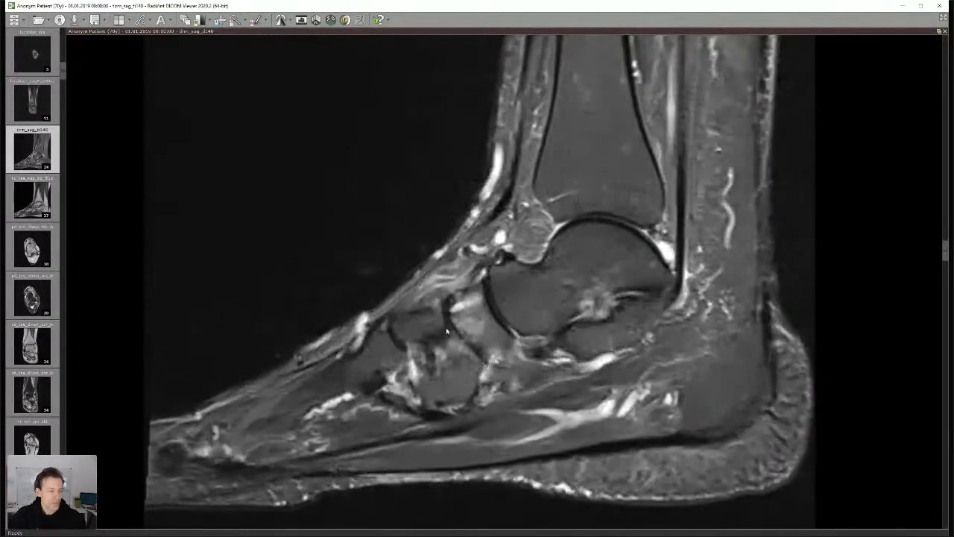
- Follow the sagittal TIRM slices to the medial border of the foot and circle the first metatarsophalangeal joint
scroll(515, 352, "down", 8)
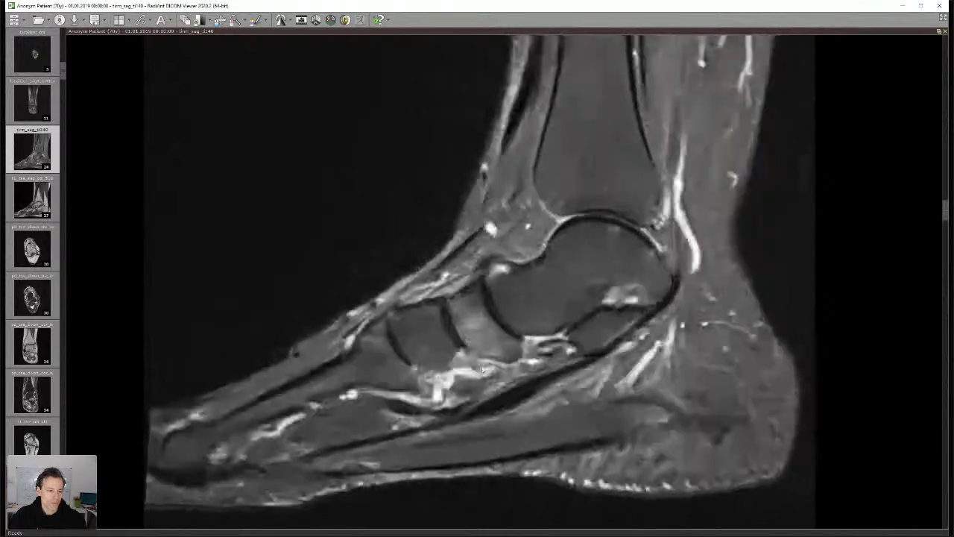
scroll(468, 368, "down", 8)
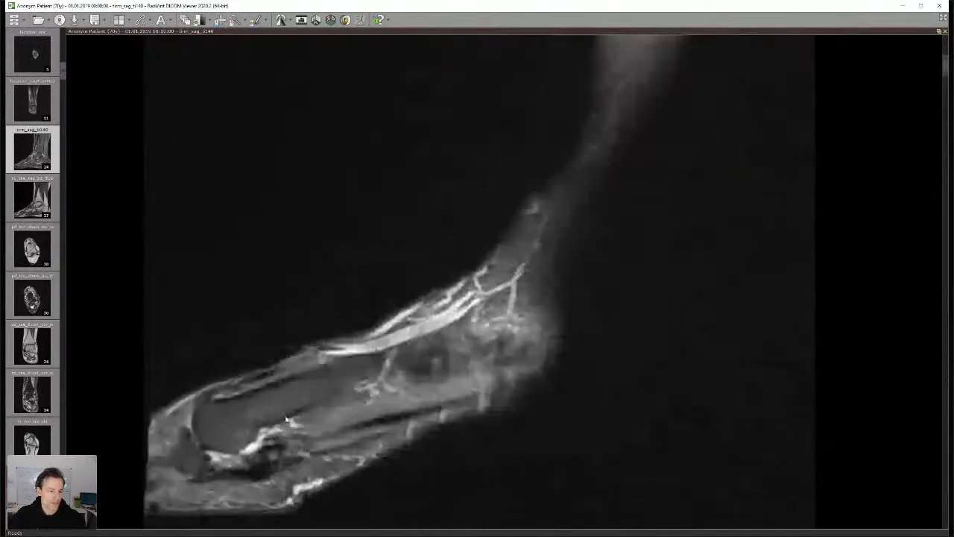
mouse_move(179, 394)
left_mouse_down()
mouse_move(224, 491)
mouse_move(198, 381)
mouse_move(147, 429)
left_mouse_up()
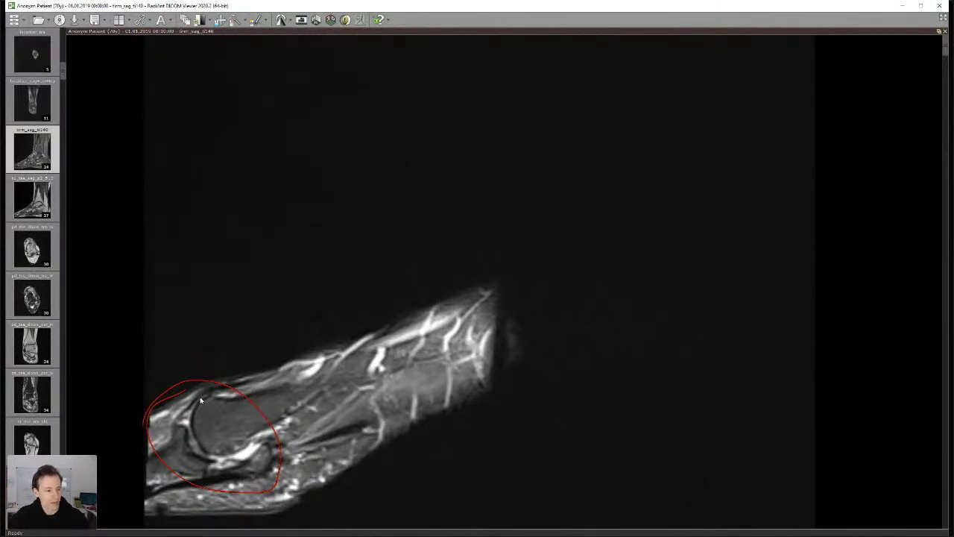
scroll(224, 465, "down", 1)
scroll(225, 466, "up", 1)
scroll(202, 442, "up", 1)
- Run through the sagittal TIRM stack from the lateral malleolus back to the medial talus and midfoot
scroll(201, 442, "up", 10)
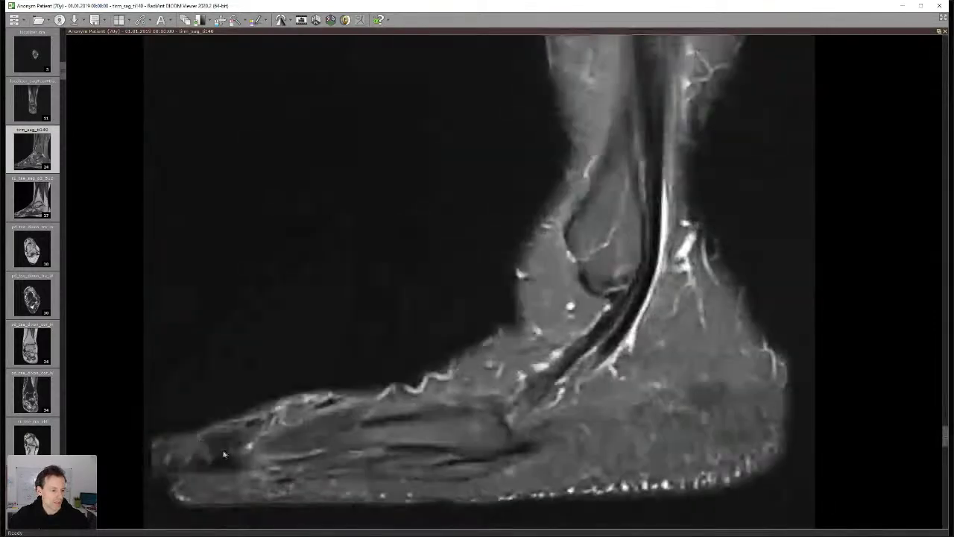
scroll(196, 473, "up", 7)
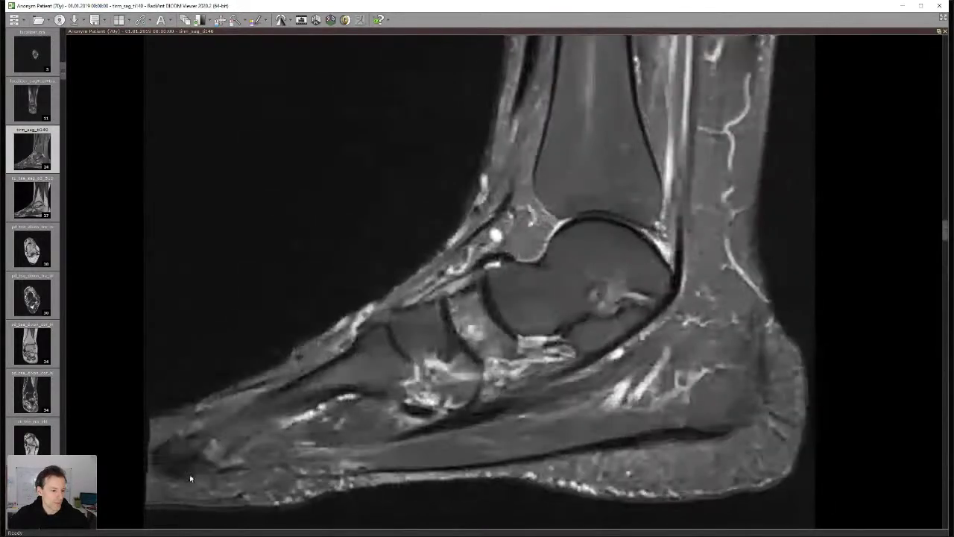
scroll(192, 480, "down", 3)
- Open the axial pd_tse_dixon_tra_in series, enlarge it and centre the distal tibia and fibula
left_click_drag(32, 249, 421, 322)
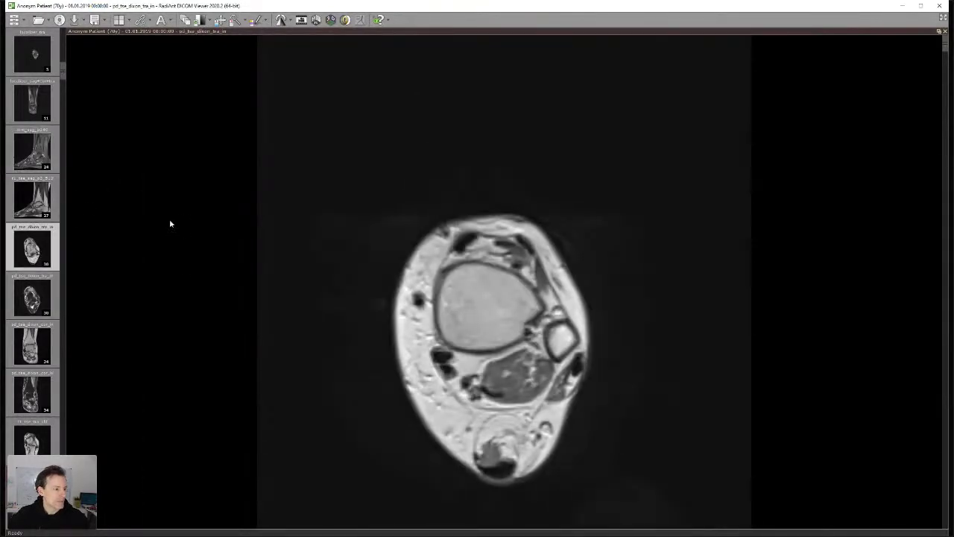
left_click_drag(278, 253, 300, 137)
scroll(460, 311, "down", 3)
left_click_drag(242, 179, 243, 184)
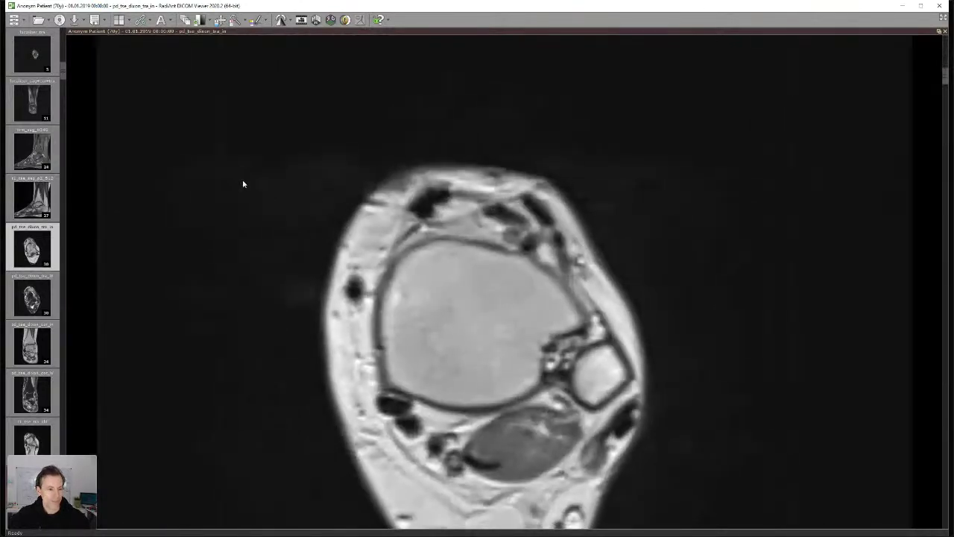
scroll(240, 192, "down", 1)
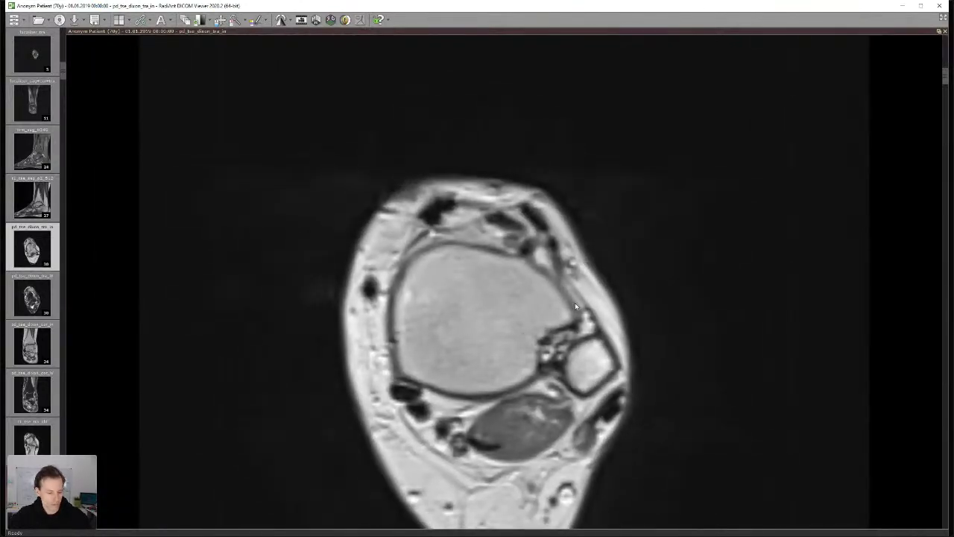
left_click_drag(569, 293, 606, 249)
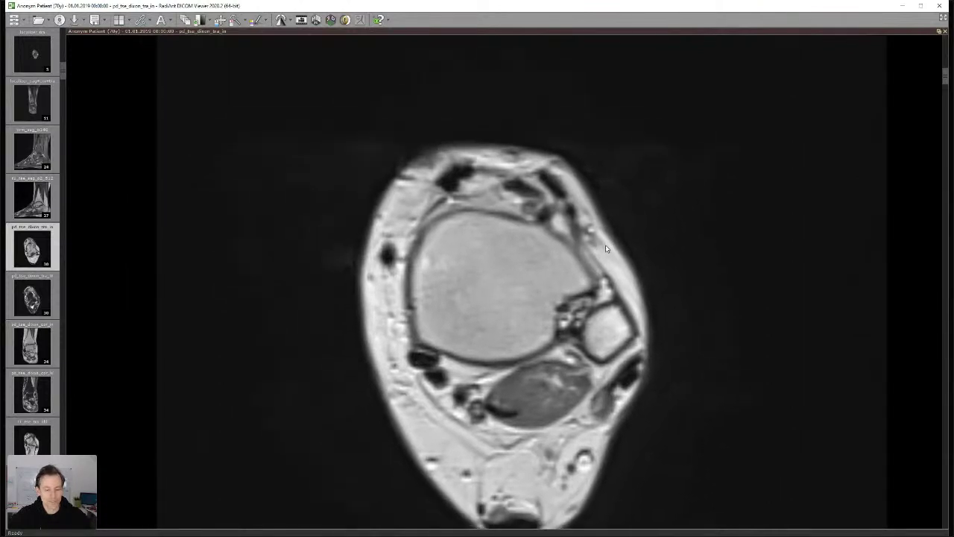
- Review the axial slices from the distal tibiofibular joint down through the talus to the calcaneus and midfoot
scroll(592, 278, "down", 5)
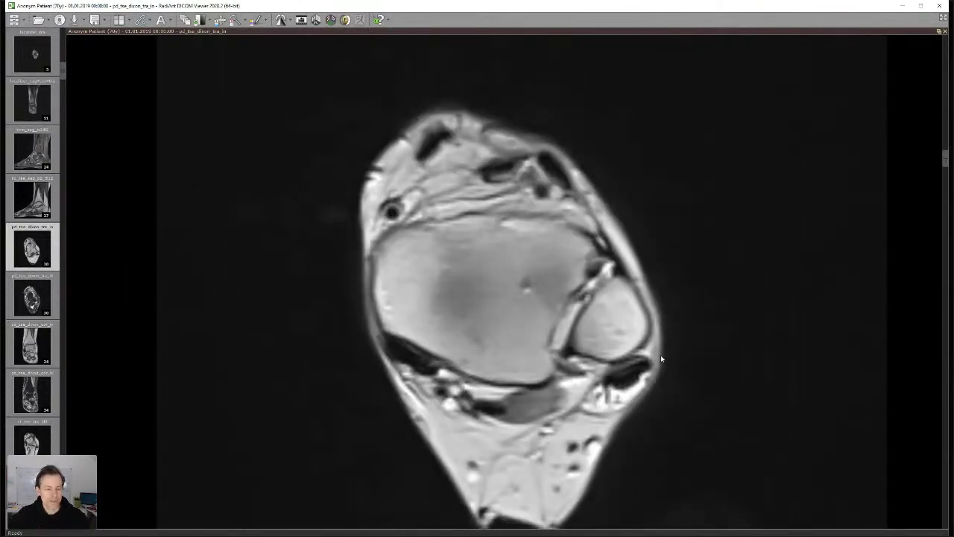
scroll(640, 275, "down", 4)
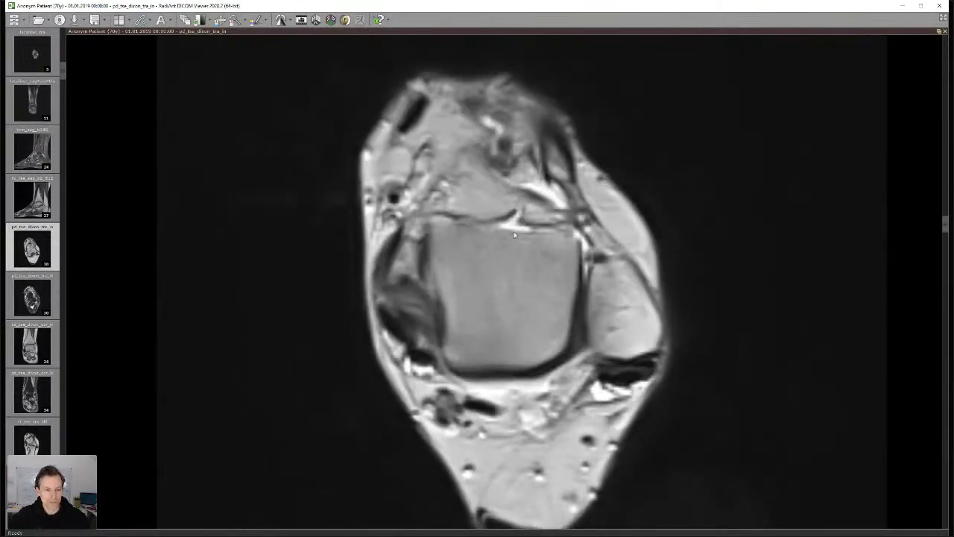
scroll(485, 195, "down", 5)
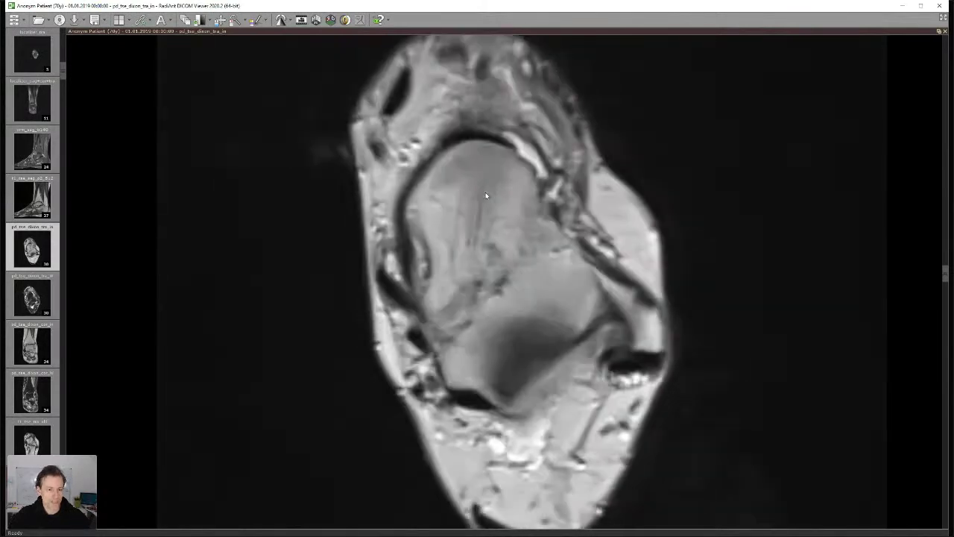
scroll(532, 244, "down", 5)
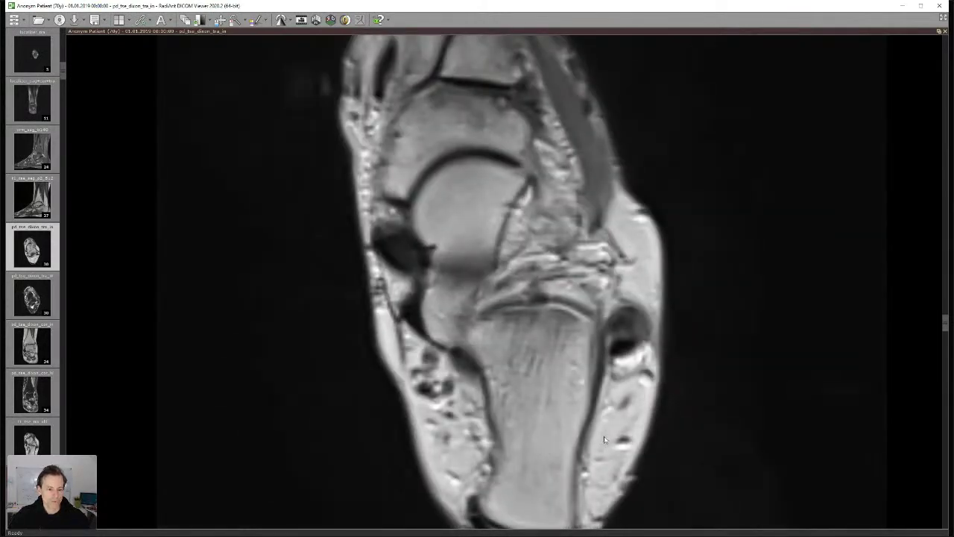
scroll(546, 406, "down", 1)
scroll(546, 406, "down", 3)
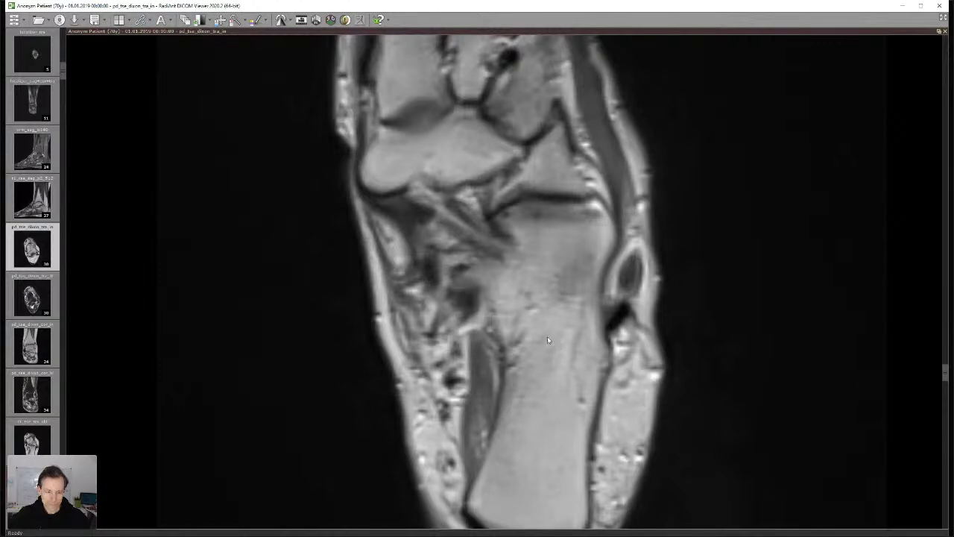
- Compare the axial slices at the malleoli and talar dome with those through the anterior calcaneus, cuboid and navicular
scroll(547, 340, "up", 10)
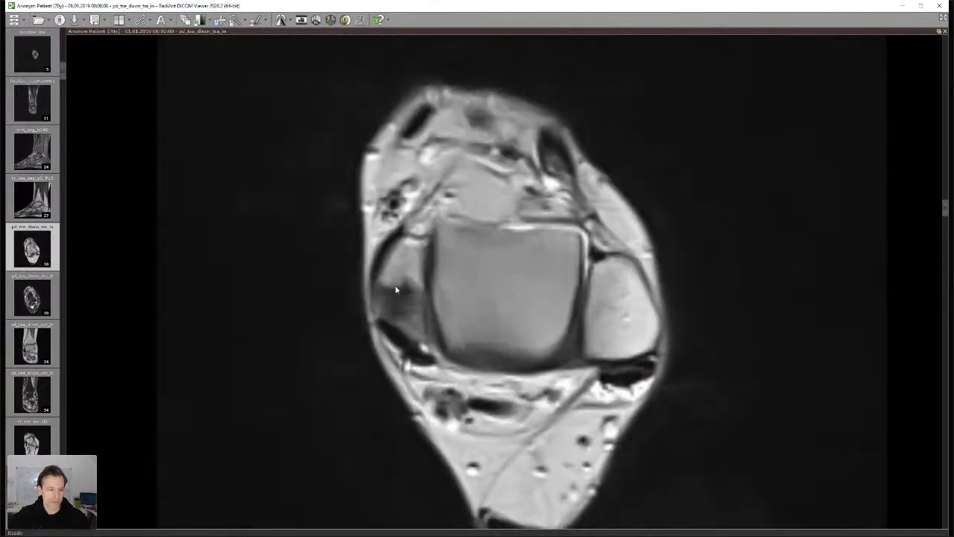
scroll(350, 277, "up", 1)
mouse_move(237, 311)
left_mouse_down()
mouse_move(241, 270)
mouse_move(289, 310)
left_mouse_up()
mouse_move(697, 248)
left_mouse_down()
mouse_move(733, 313)
mouse_move(751, 313)
left_mouse_up()
scroll(745, 313, "down", 12)
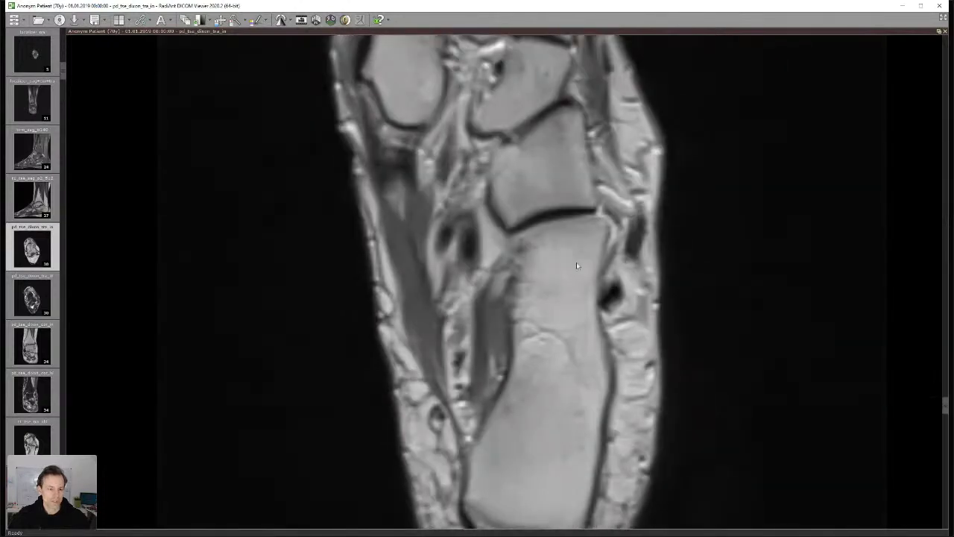
scroll(545, 271, "up", 7)
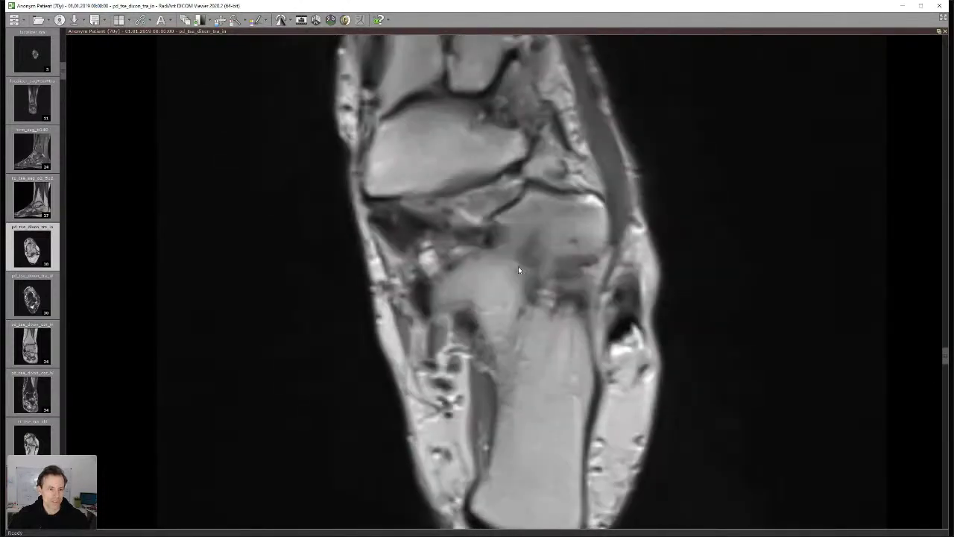
- Outline the short ligament band on the medial side of the anterior calcaneus and compare it on adjacent axial slices
left_click_drag(489, 221, 464, 251)
scroll(488, 261, "down", 1)
scroll(494, 262, "up", 1)
scroll(495, 263, "down", 1)
scroll(495, 262, "up", 3)
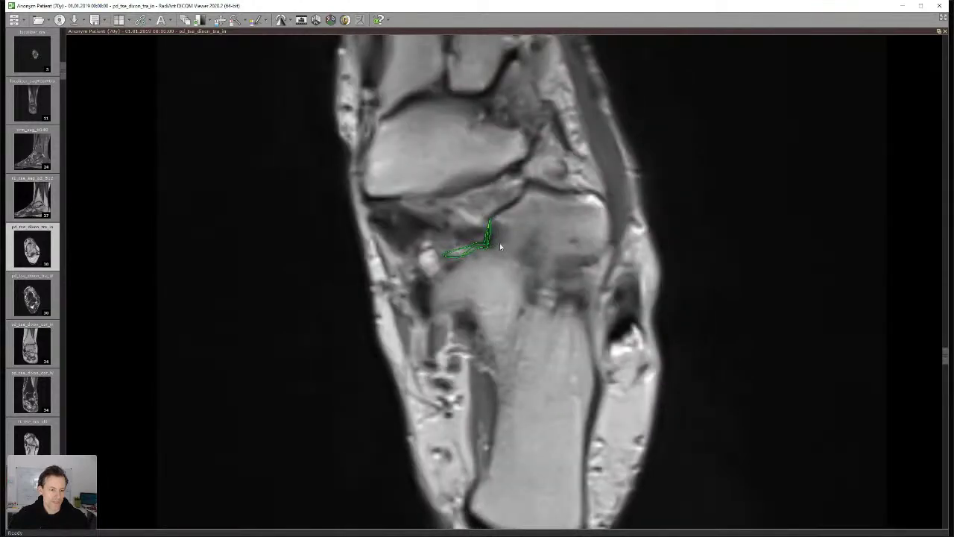
- Outline the ligament bands between the anterior calcaneus and navicular, plus the dark band medial to the talar head on a higher axial slice
scroll(491, 254, "down", 3)
scroll(495, 251, "up", 1)
scroll(496, 246, "down", 1)
left_click_drag(497, 237, 492, 173)
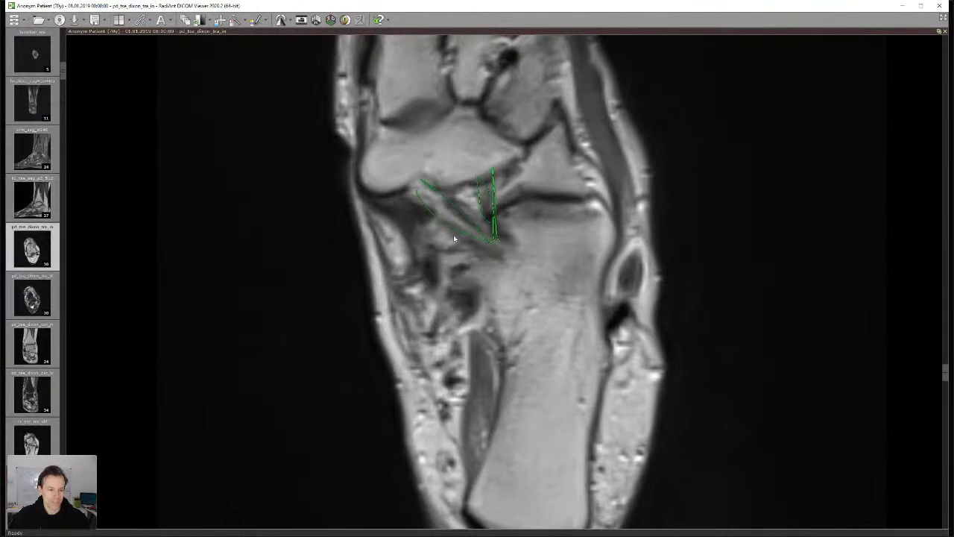
scroll(432, 250, "down", 10)
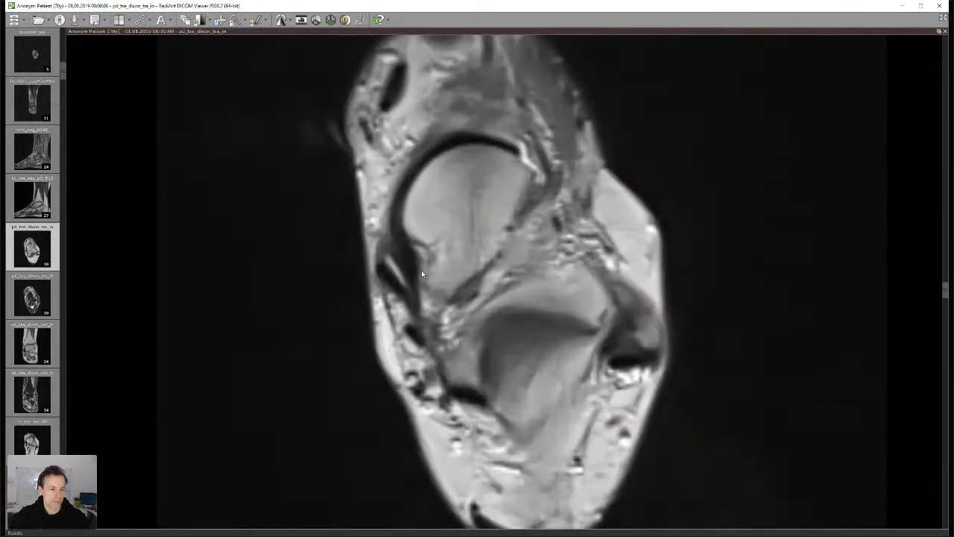
mouse_move(383, 226)
left_mouse_down()
mouse_move(393, 269)
mouse_move(389, 224)
left_mouse_up()
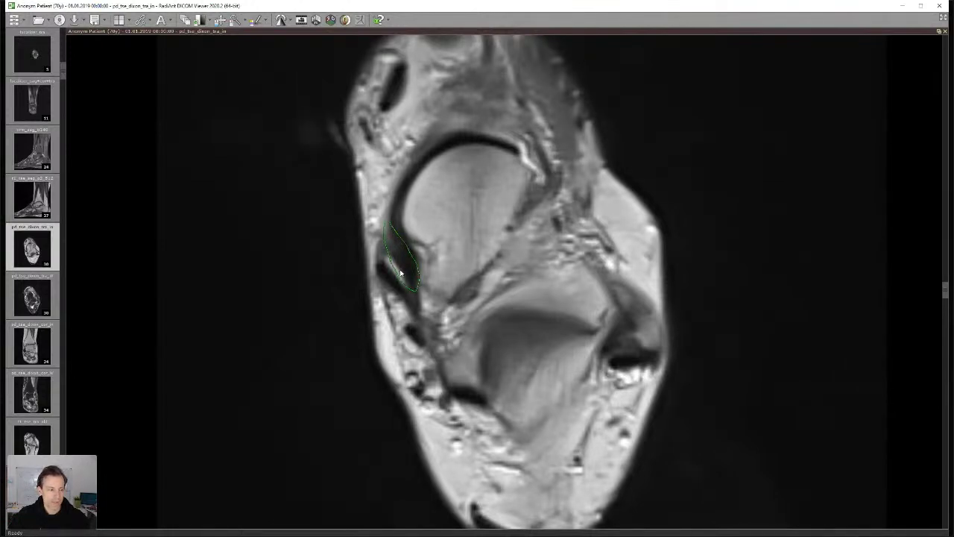
- Open the coronal pd_tse_dixon_cor_in series and show the ankle and subtalar joints enlarged and centred
left_click(44, 341)
scroll(315, 220, "down", 3)
left_click_drag(326, 268, 191, 119)
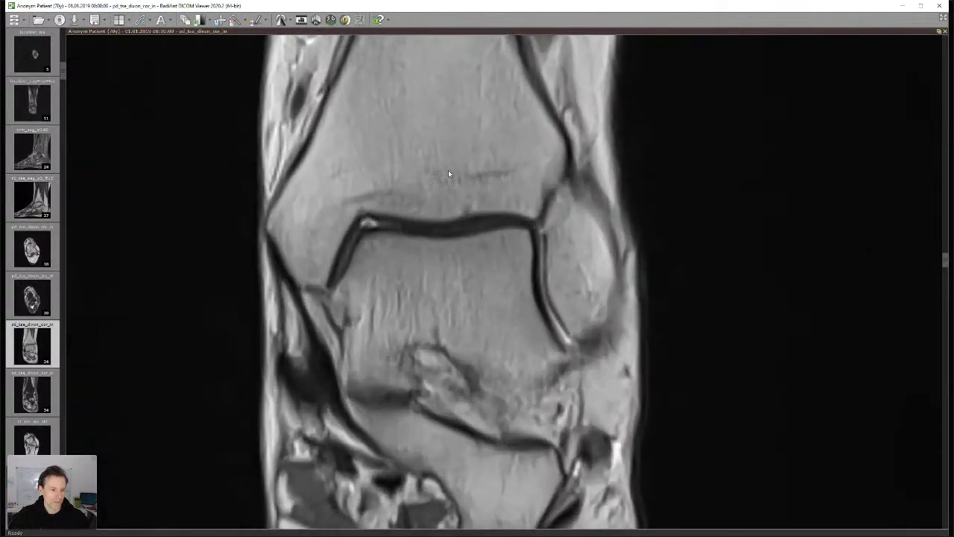
left_click_drag(524, 230, 630, 185)
- Outline the dark ligament and its upper continuation below the medial malleolus on the coronal slice, and delete both outlines
mouse_move(397, 239)
left_mouse_down()
mouse_move(425, 348)
mouse_move(444, 363)
mouse_move(422, 295)
left_mouse_up()
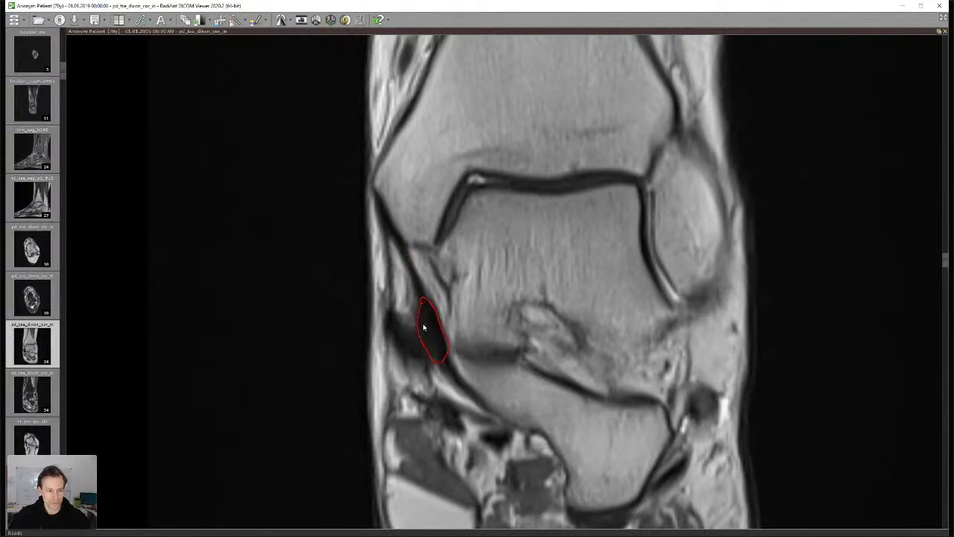
left_click_drag(418, 286, 401, 246)
key("Delete")
key("Delete")
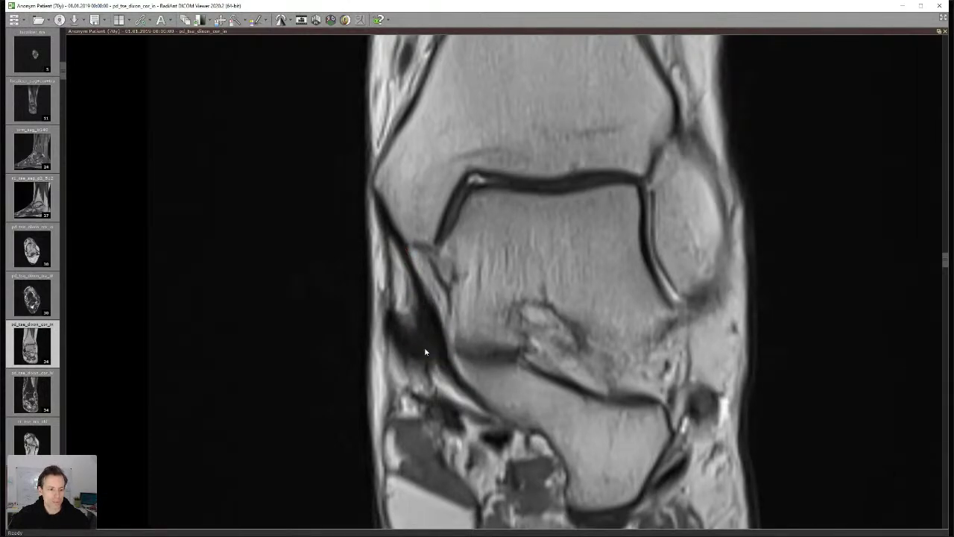
- Check the coronal slice beneath the talar head and bring up the enlarged axial slice at the calcaneonavicular level
scroll(459, 361, "down", 5)
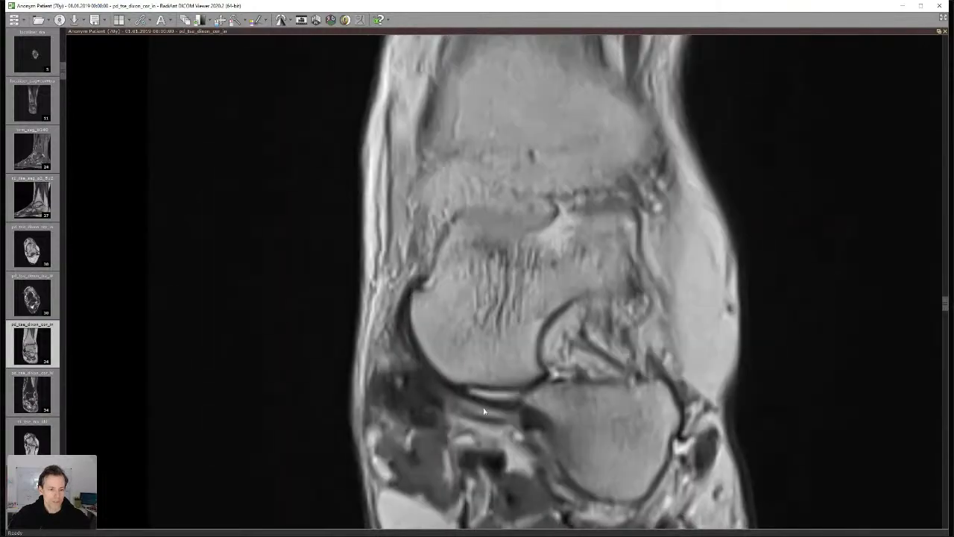
double_click(462, 345)
double_click(755, 213)
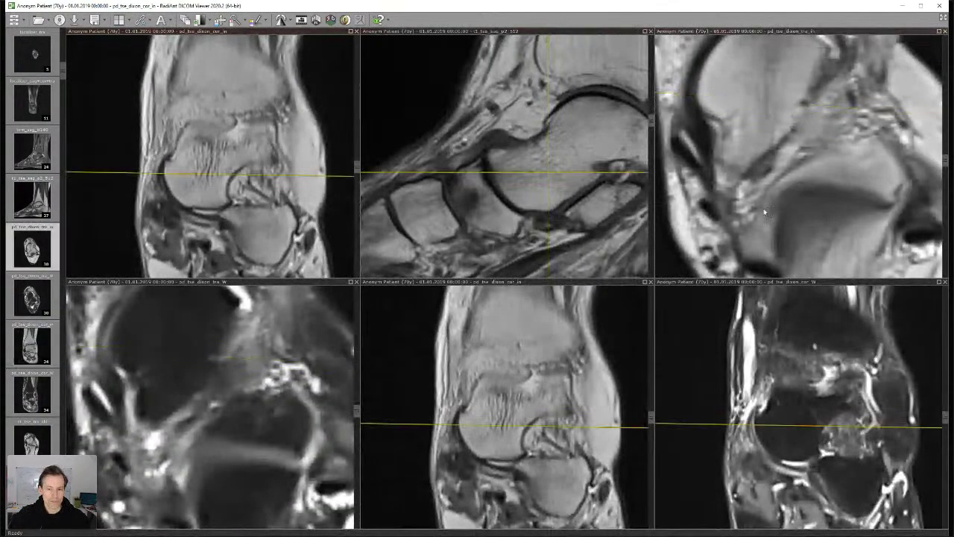
left_click_drag(349, 178, 333, 325)
scroll(332, 325, "down", 6)
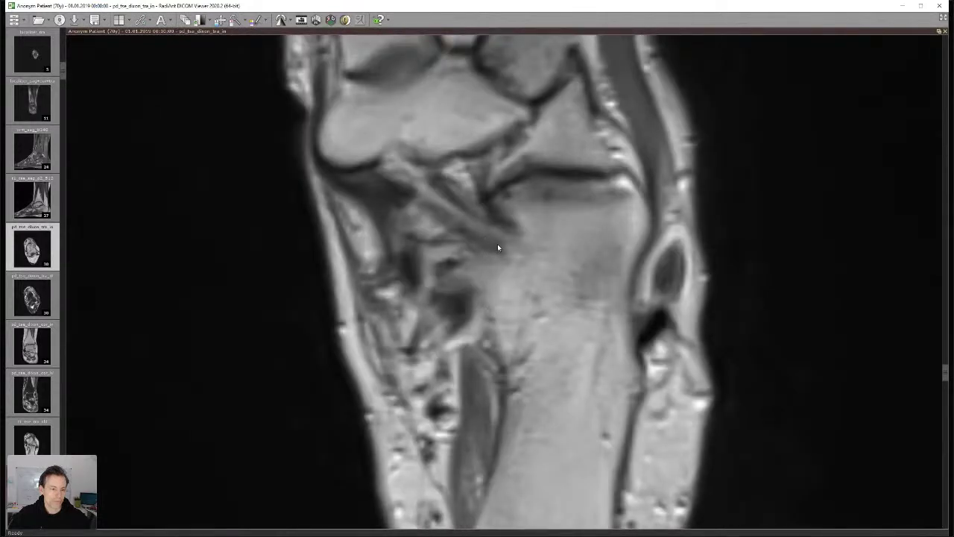
- Trace the two calcaneonavicular ligament bands on the axial slice, remove the traces and outline the small bright area between the bands
left_click_drag(490, 238, 395, 162)
left_click_drag(483, 157, 485, 227)
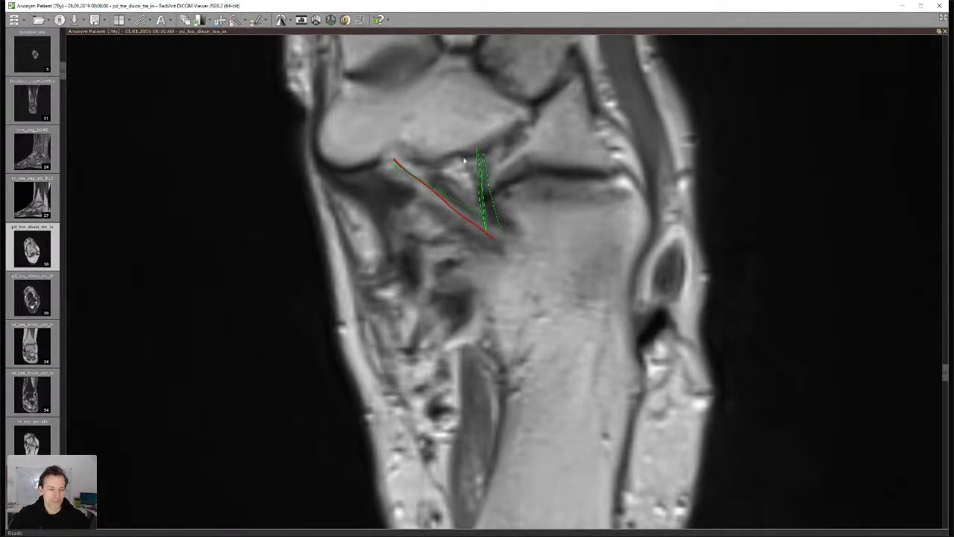
left_click(481, 187)
key("Delete")
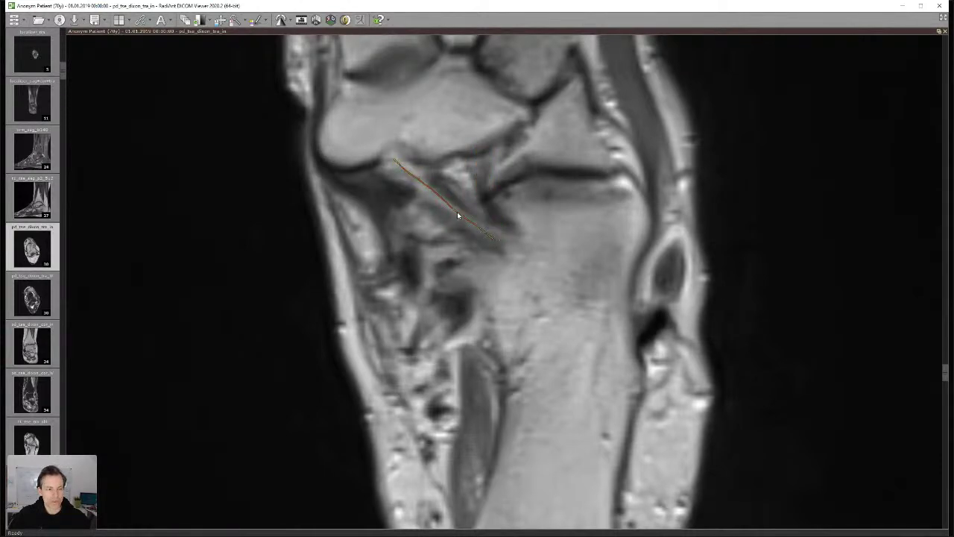
mouse_move(465, 169)
left_mouse_down()
mouse_move(449, 176)
mouse_move(467, 178)
mouse_move(449, 174)
left_mouse_up()
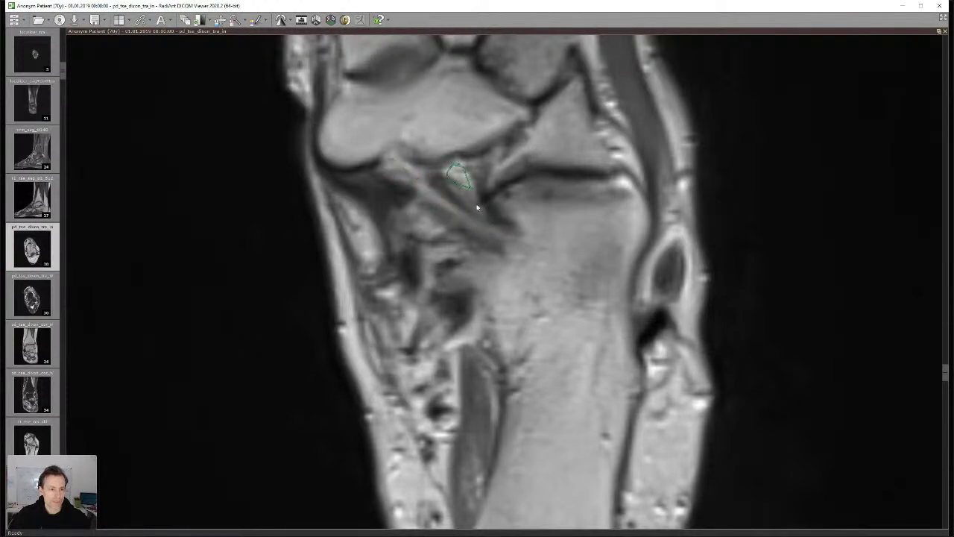
- Examine the ligaments below the medial malleolus on the enlarged coronal series and return to the six-view layout at the mid-talar level
double_click(419, 236)
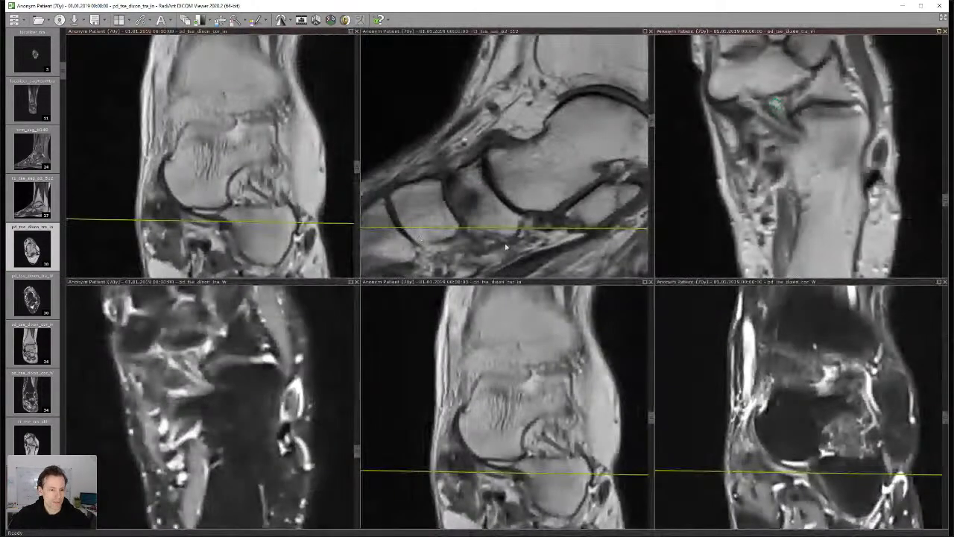
double_click(483, 403)
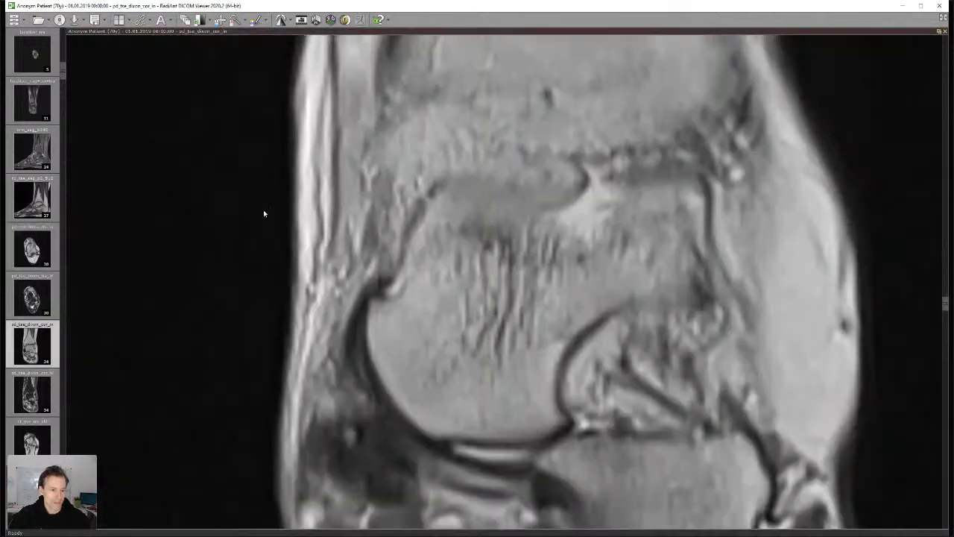
scroll(522, 350, "down", 6)
scroll(462, 369, "up", 8)
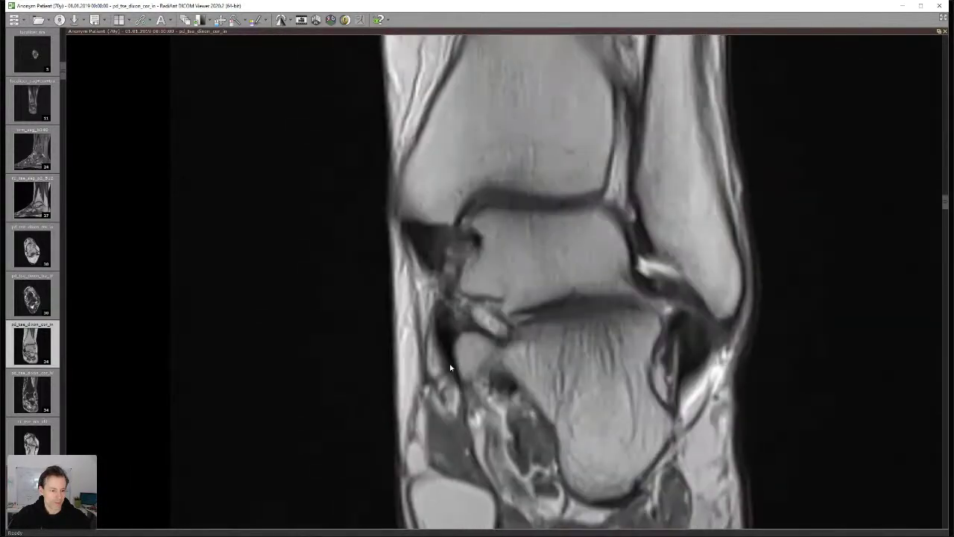
scroll(437, 319, "up", 1)
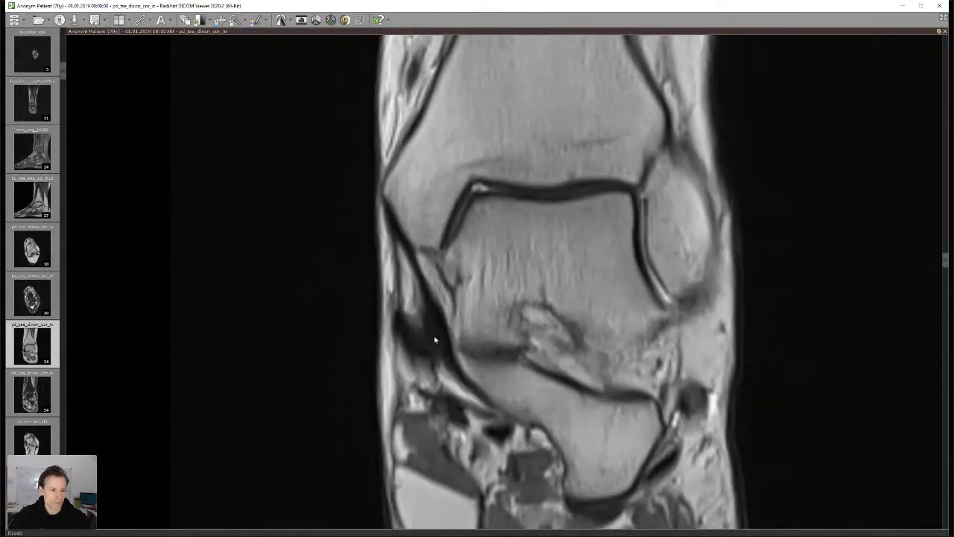
double_click(436, 335)
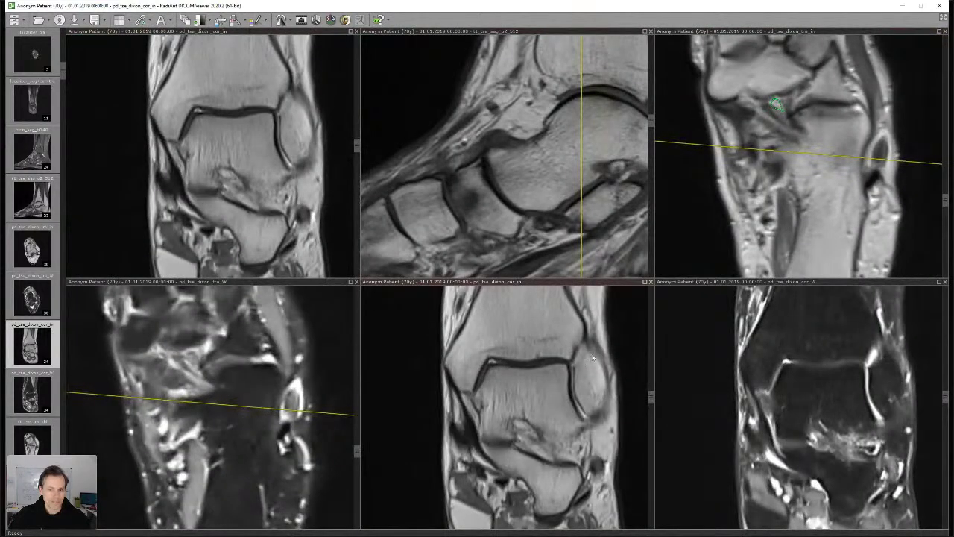
- Enlarge the axial series, go to the talar head level and outline the dark tendon and ligament along the head's medial side
double_click(756, 181)
scroll(343, 247, "down", 8)
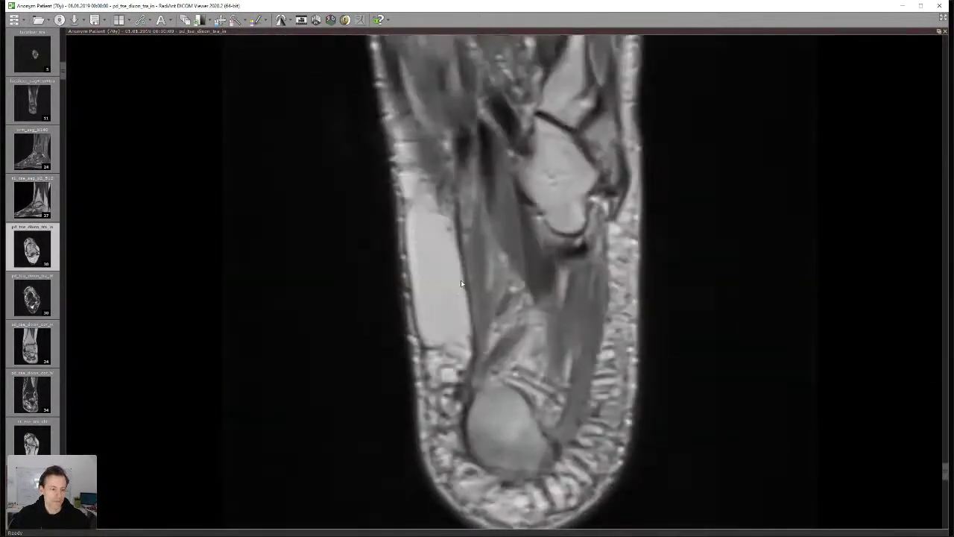
scroll(466, 280, "up", 6)
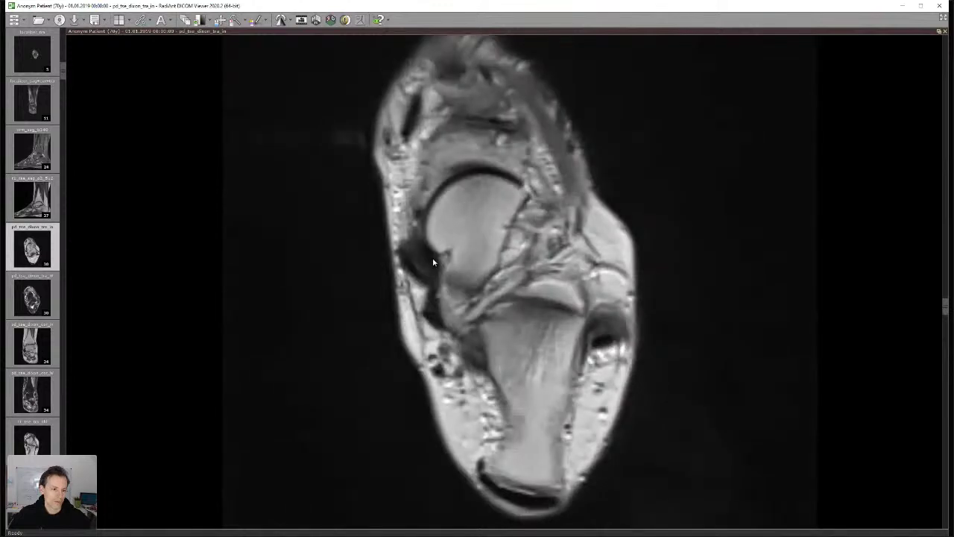
scroll(411, 268, "down", 3)
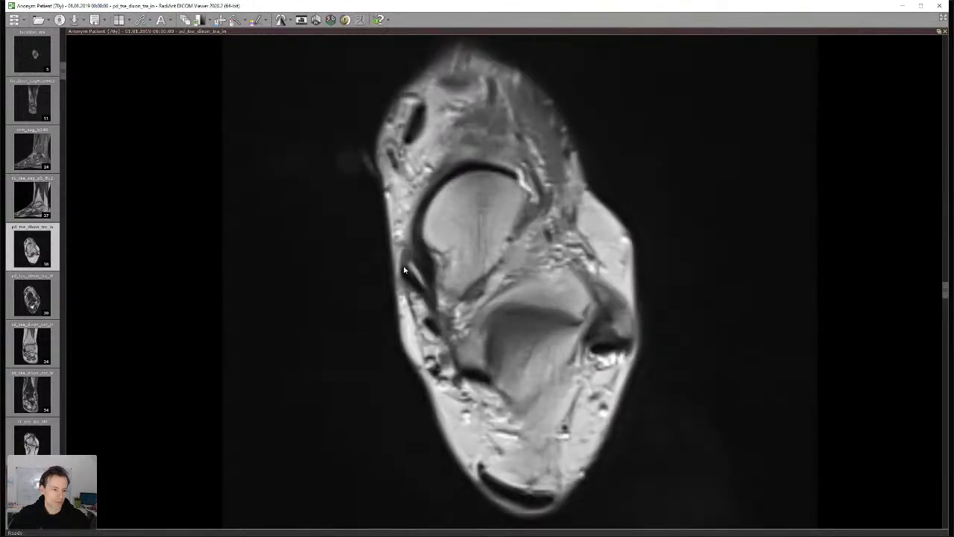
left_click_drag(417, 278, 410, 267)
- Examine the medial tendon and ligament across the axial slices from talar head to navicular, and return to the six-view layout
scroll(426, 298, "down", 2)
scroll(434, 309, "up", 2)
scroll(439, 306, "down", 3)
scroll(440, 295, "up", 5)
scroll(424, 253, "down", 5)
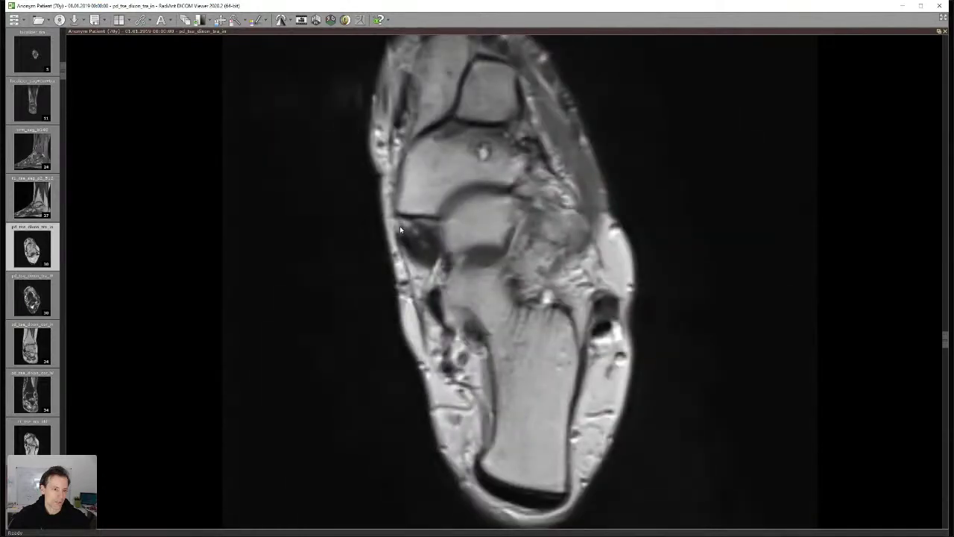
scroll(400, 226, "up", 5)
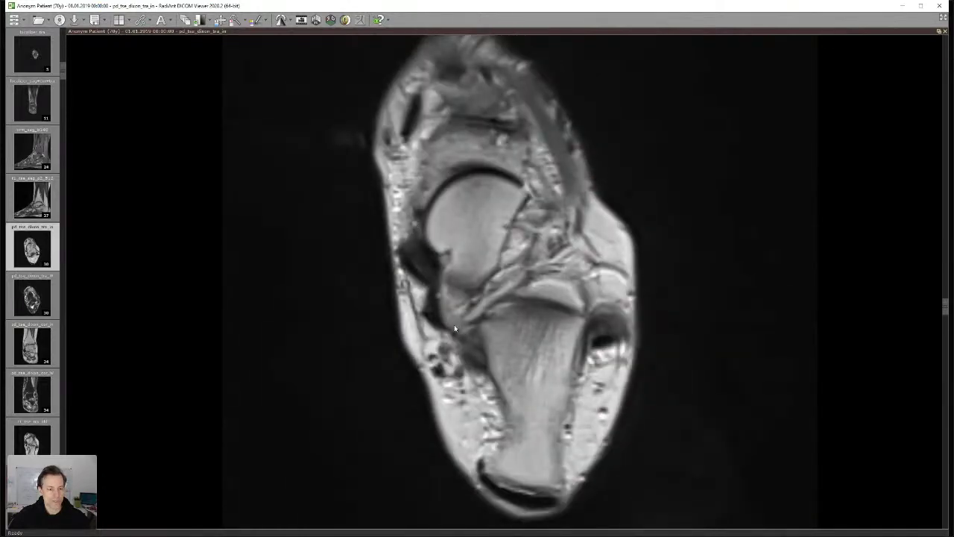
scroll(431, 264, "down", 3)
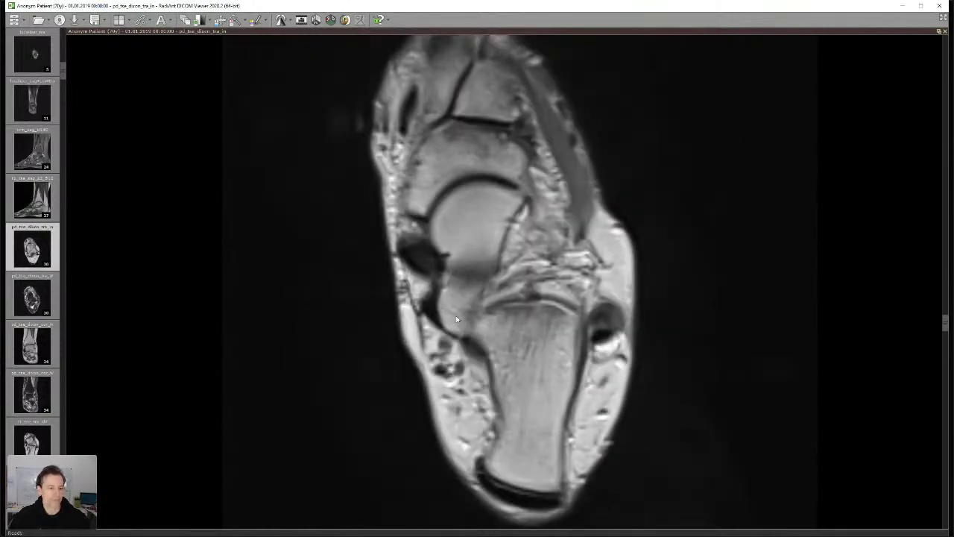
scroll(407, 295, "up", 4)
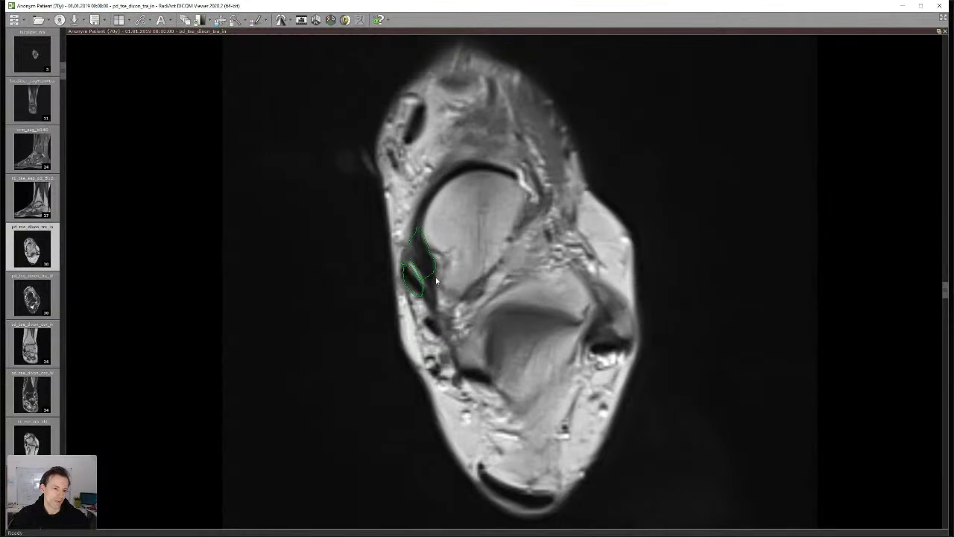
double_click(368, 262)
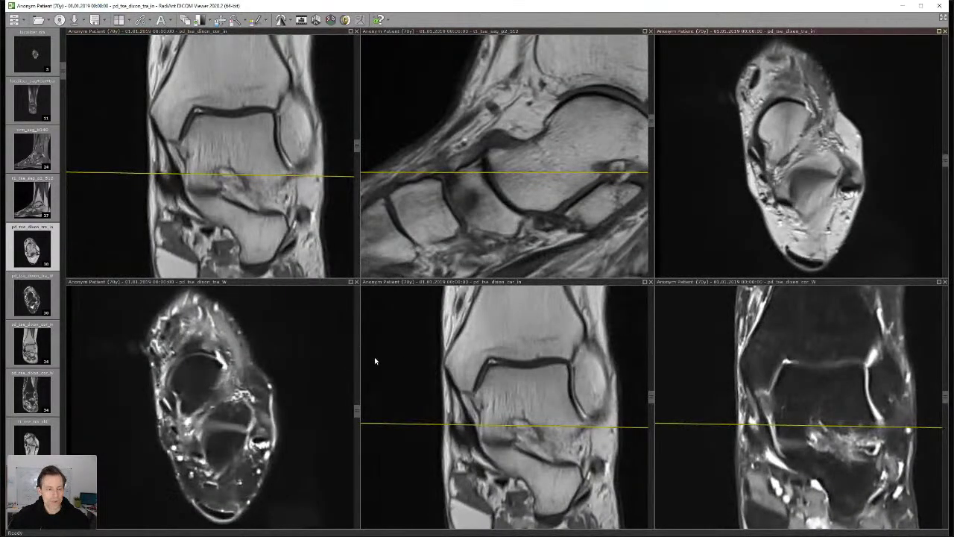
- Inspect the enlarged axial series from above the ankle joint down to the level of the medial and lateral malleoli
scroll(270, 431, "up", 5)
scroll(271, 430, "up", 7)
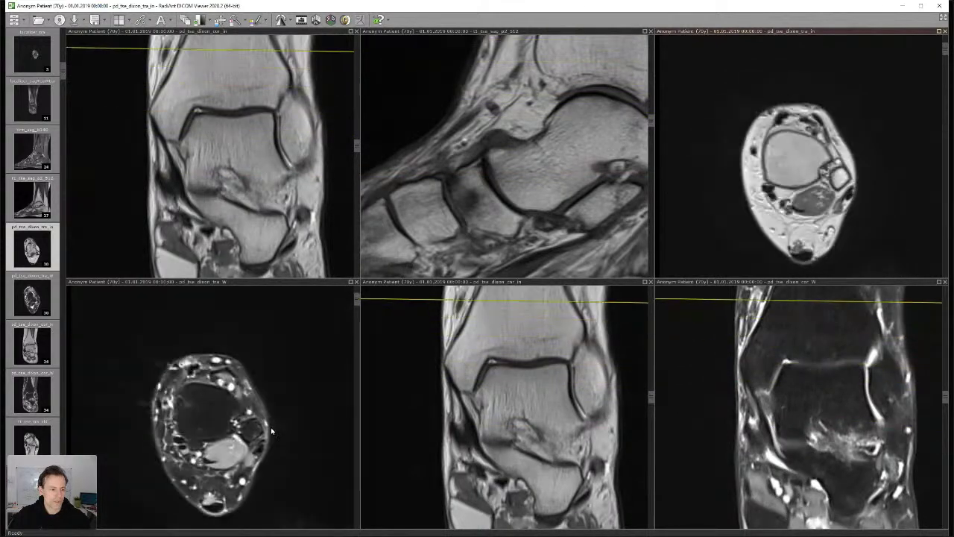
double_click(796, 187)
scroll(593, 270, "down", 7)
scroll(568, 298, "up", 2)
scroll(569, 298, "down", 2)
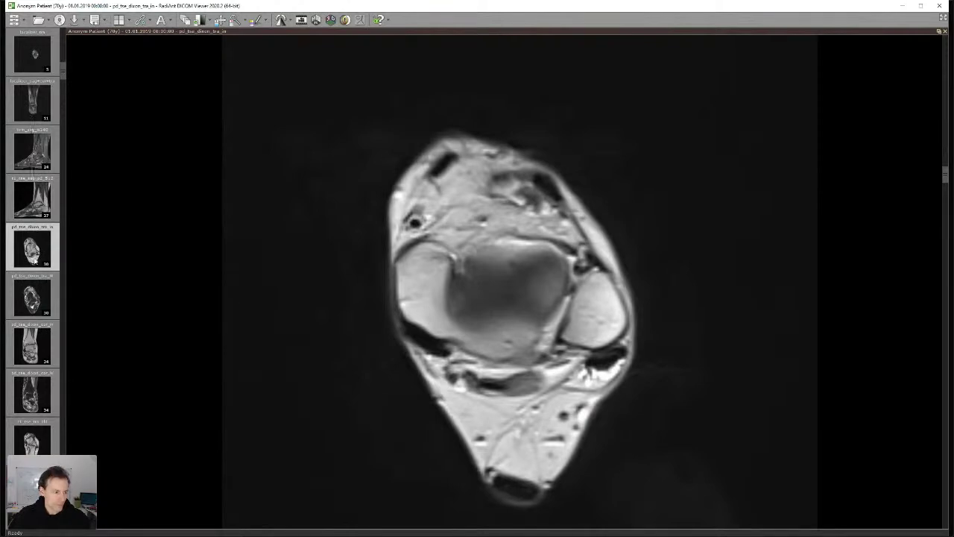
- Display the pd_tse_dixon_cor_W series in the enlarged view and outline the medial and lateral corners of the talar dome
left_click_drag(31, 355, 561, 231)
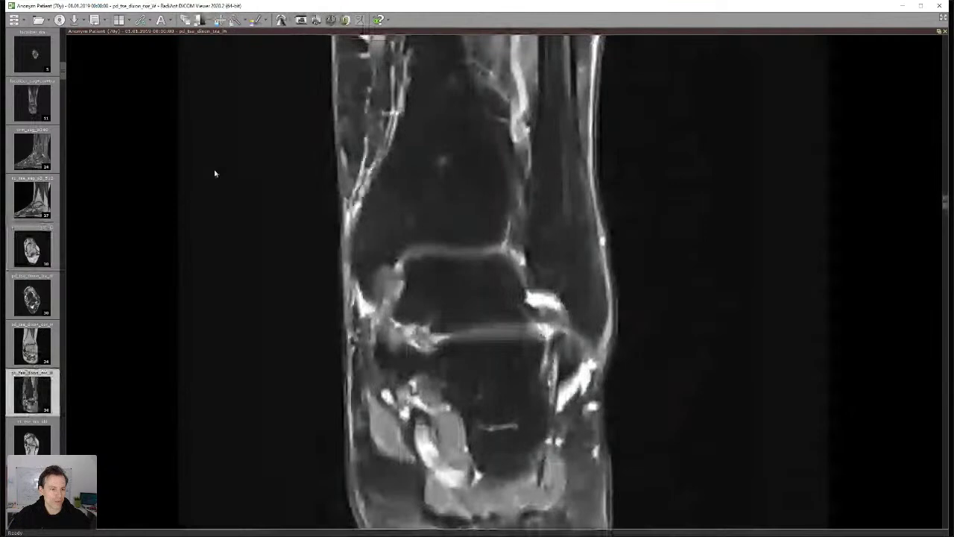
scroll(215, 173, "down", 3)
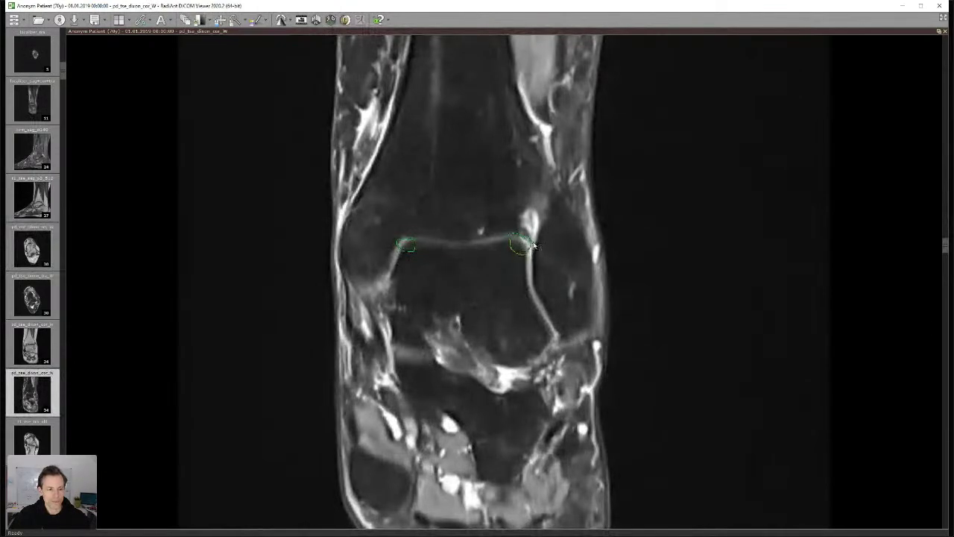
scroll(529, 249, "down", 1)
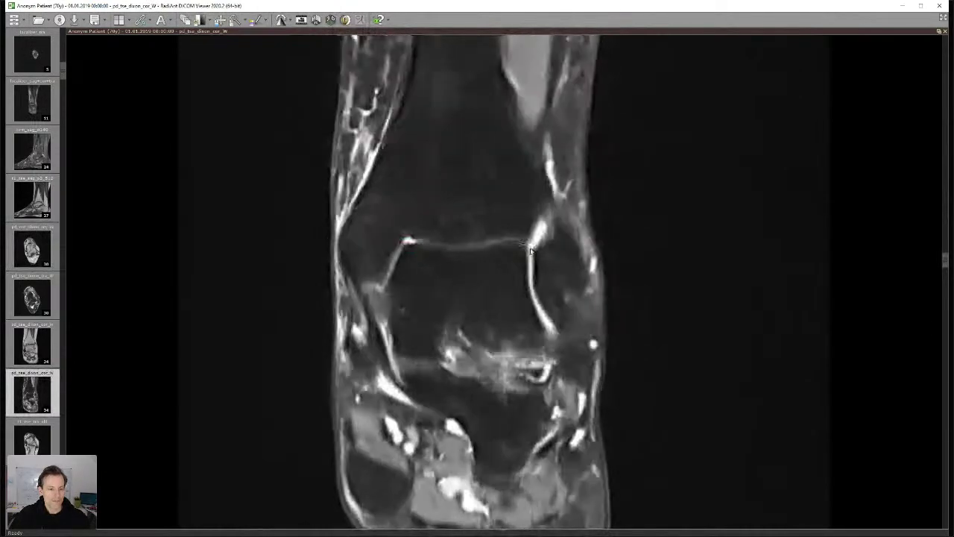
scroll(530, 251, "up", 1)
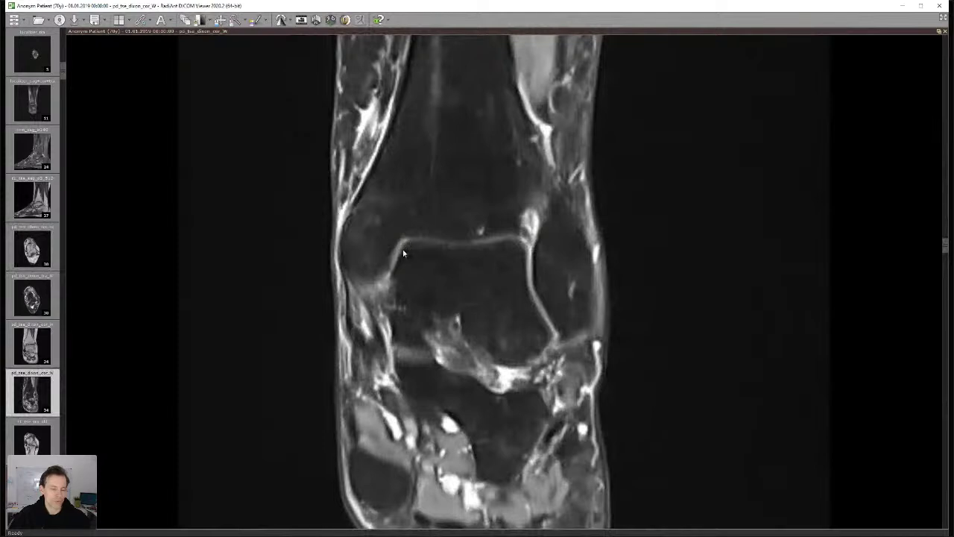
- Mark the medial corner of the talar dome on the coronal slice, clear the mark and magnify the ankle joint
scroll(413, 251, "down", 2)
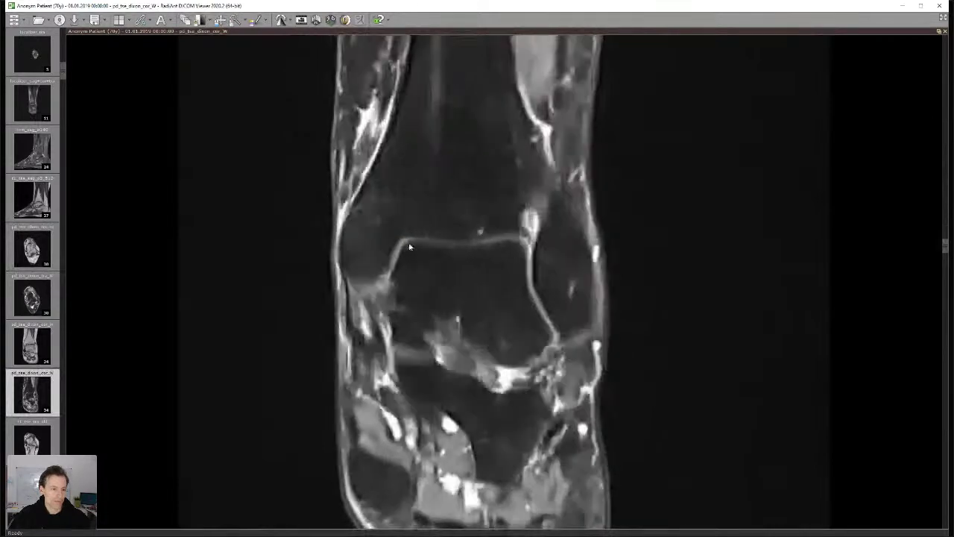
left_click(406, 246)
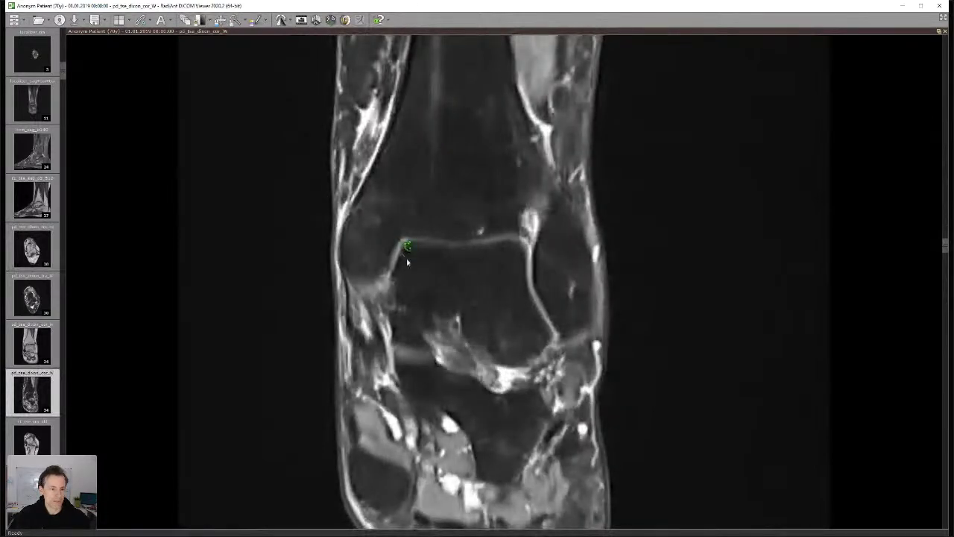
scroll(192, 242, "down", 1)
left_click_drag(192, 241, 127, 87)
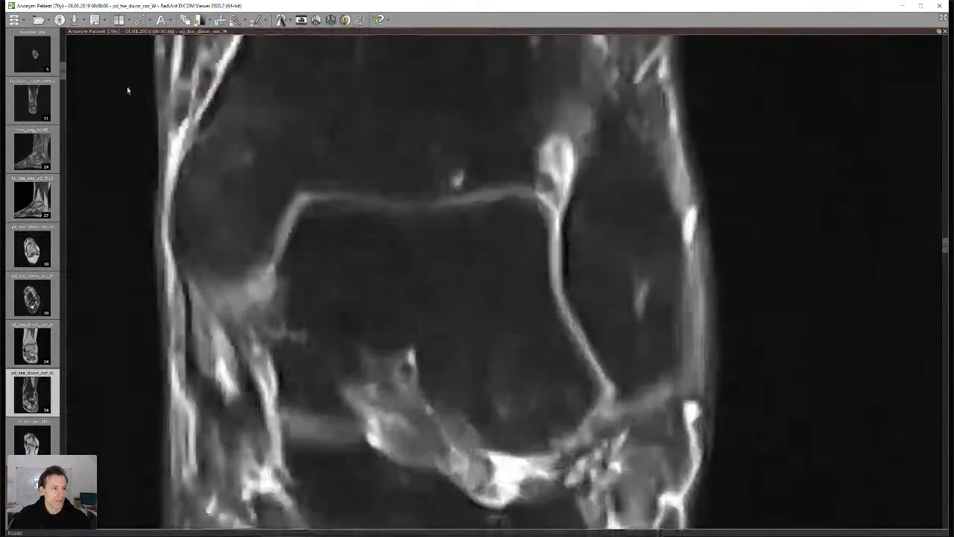
- Measure a short length at the medial corner of the talar dome on the coronal slice and delete the measurement
left_click(253, 20)
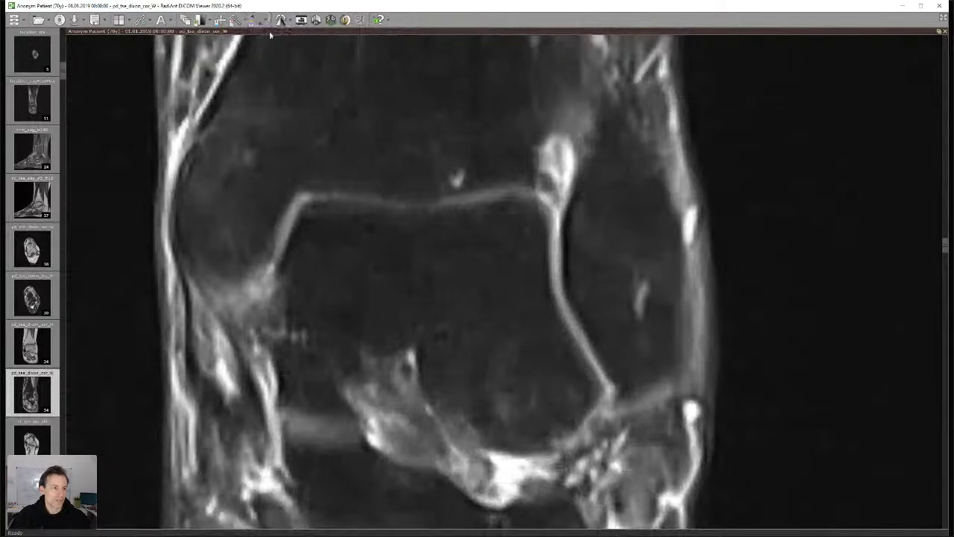
left_click_drag(316, 198, 317, 197)
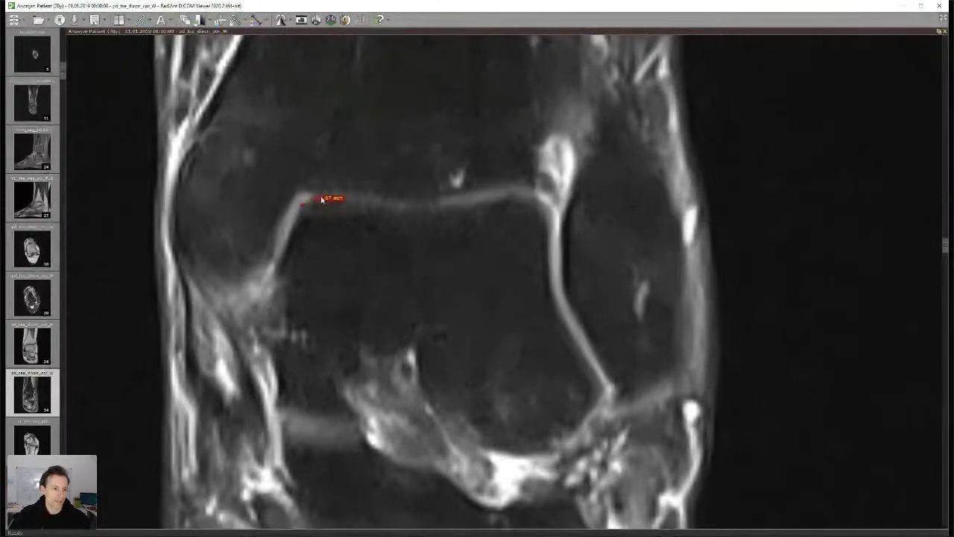
key("Delete")
scroll(330, 217, "up", 1)
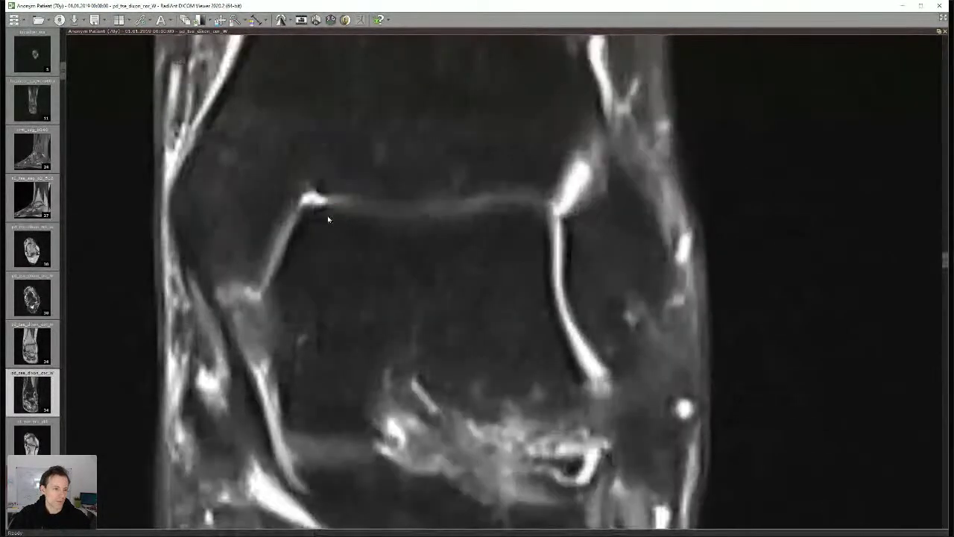
- Measure across the lateral corner of the talar dome on the coronal slice and delete the measurement
scroll(315, 226, "down", 2)
scroll(315, 226, "up", 1)
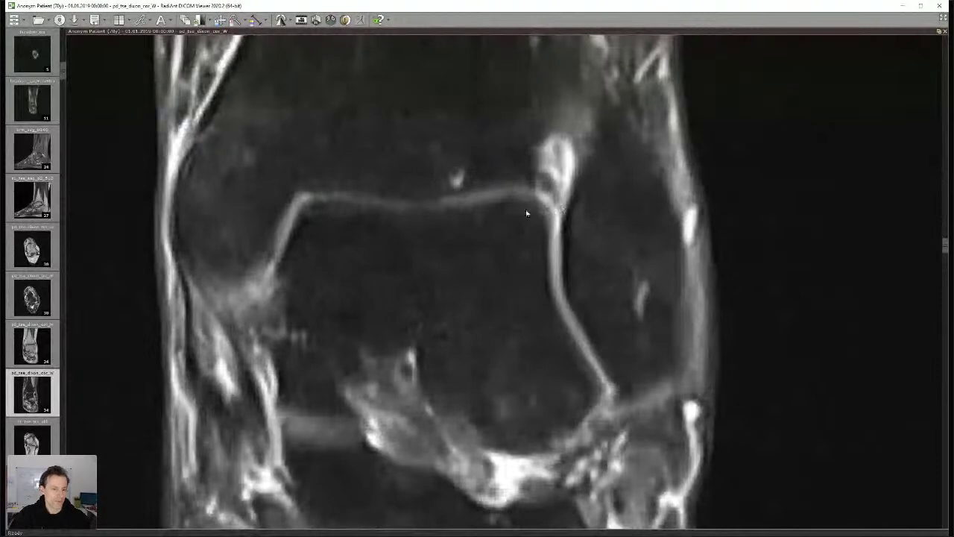
left_click_drag(515, 187, 547, 206)
key("Delete")
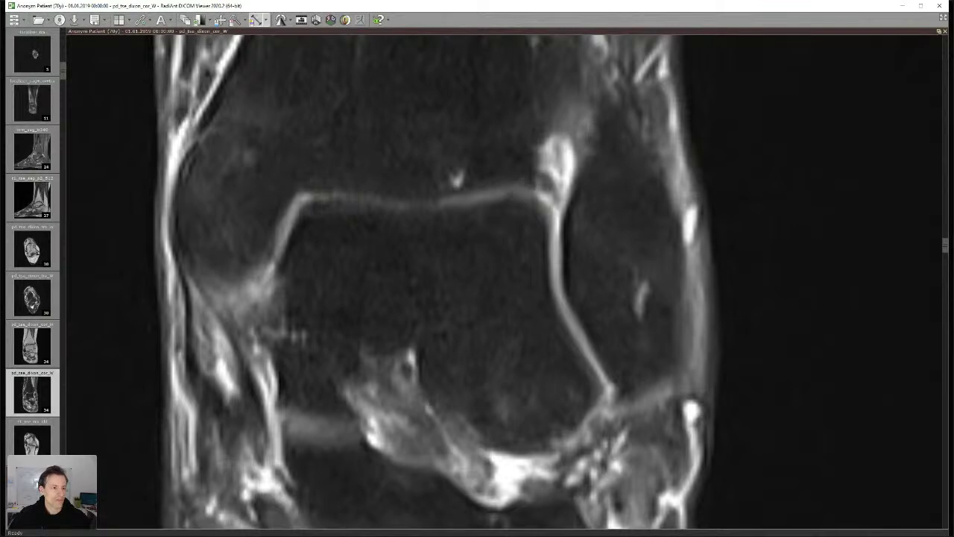
- Outline the lateral talar dome corner on the coronal slice and mark the dome surface on a sagittal slice, returning to six views
mouse_move(547, 213)
left_mouse_down()
mouse_move(513, 189)
mouse_move(502, 196)
left_mouse_up()
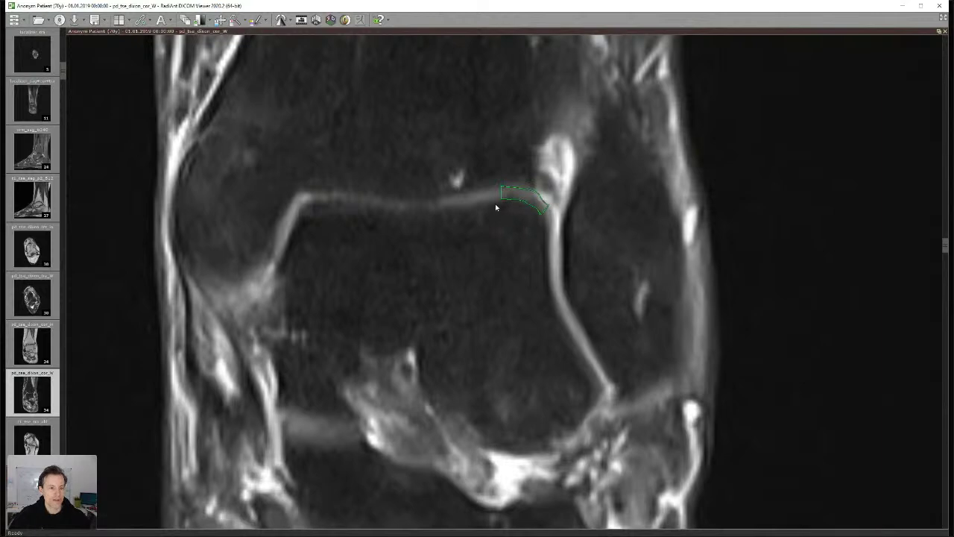
mouse_move(535, 224)
left_mouse_down()
mouse_move(498, 202)
mouse_move(542, 222)
left_mouse_up()
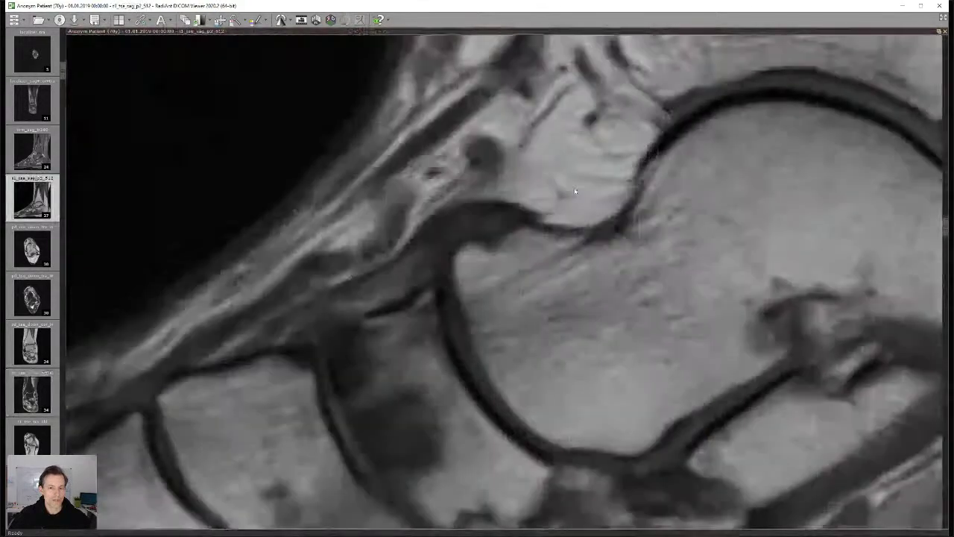
scroll(689, 181, "down", 6)
scroll(691, 170, "up", 2)
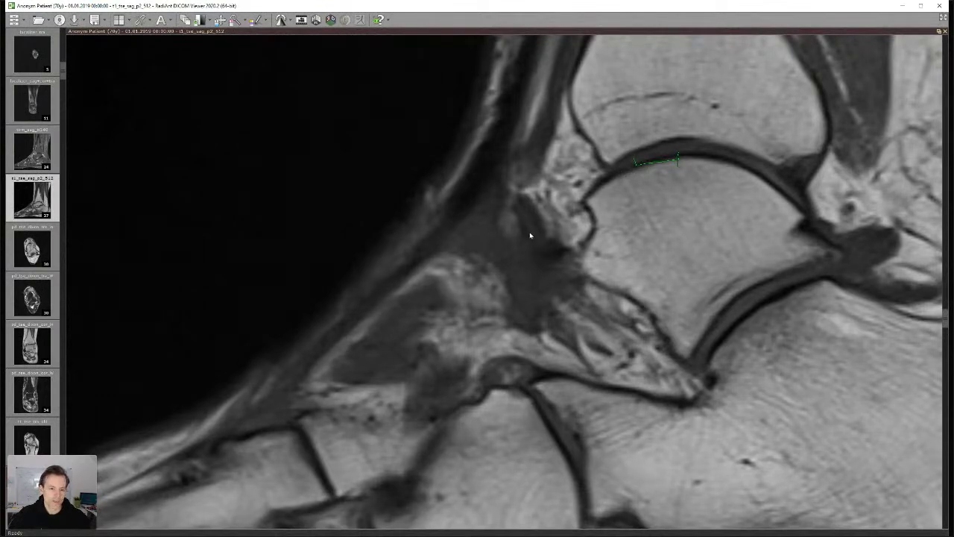
double_click(471, 208)
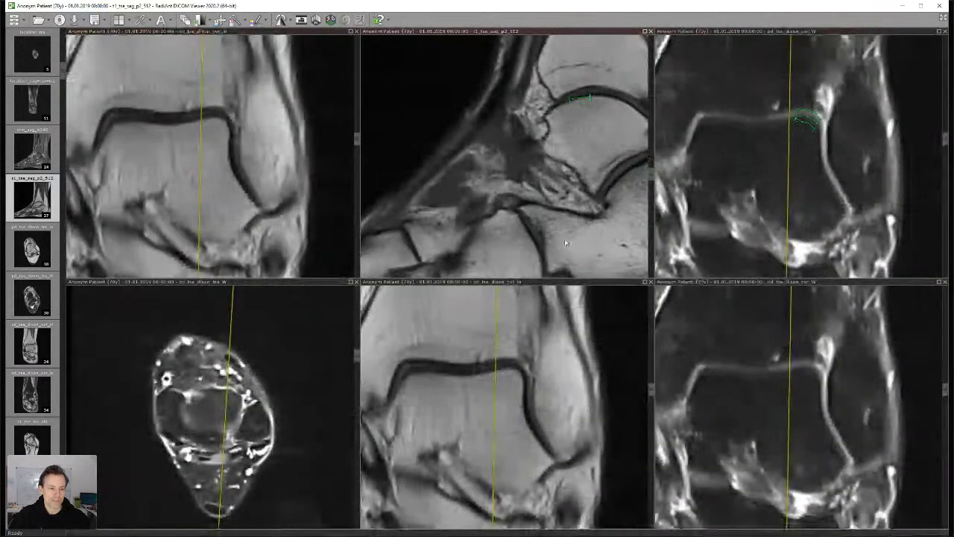
- Outline a small lateral area of the joint surface on the enlarged fat-suppressed axial slice at malleolar level, and delete the outline
double_click(245, 377)
scroll(493, 284, "down", 10)
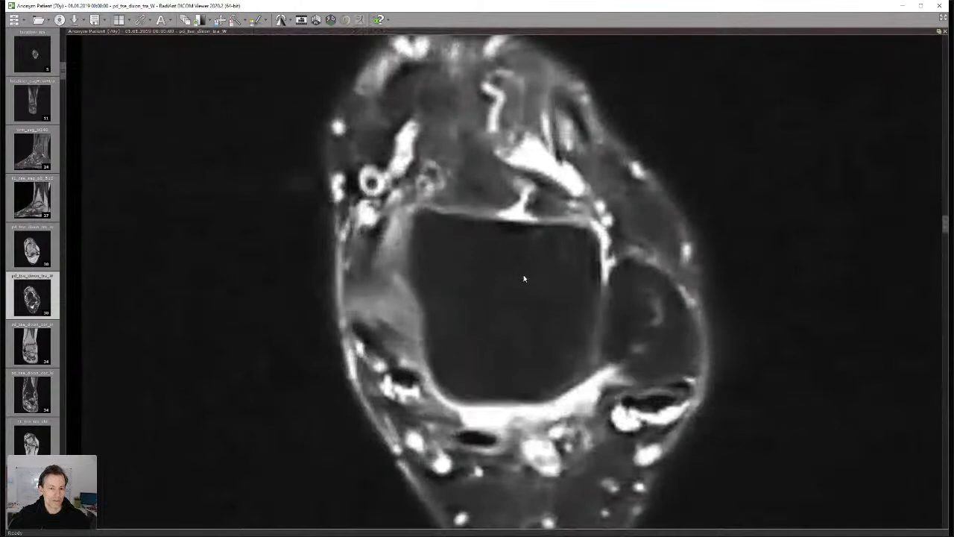
scroll(566, 305, "down", 4)
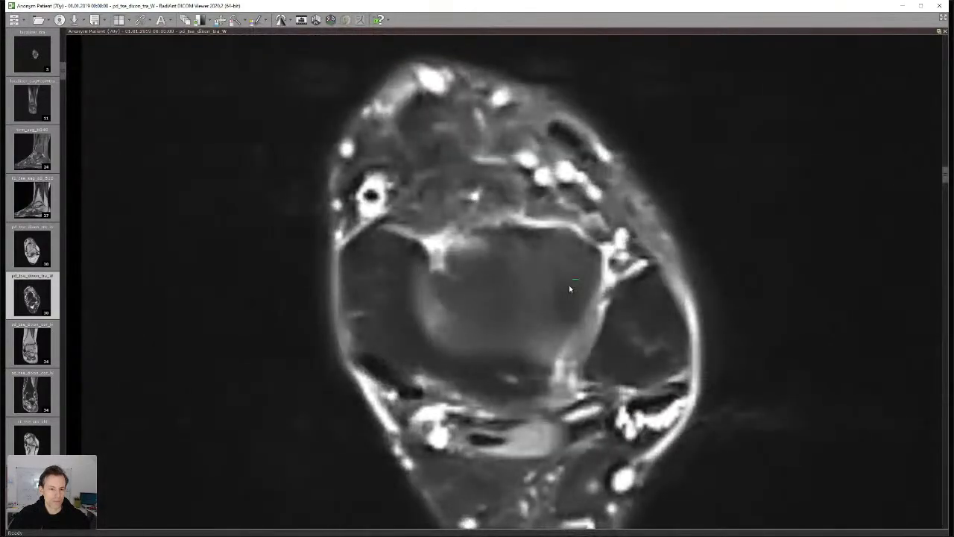
left_click_drag(594, 298, 577, 280)
key("Delete")
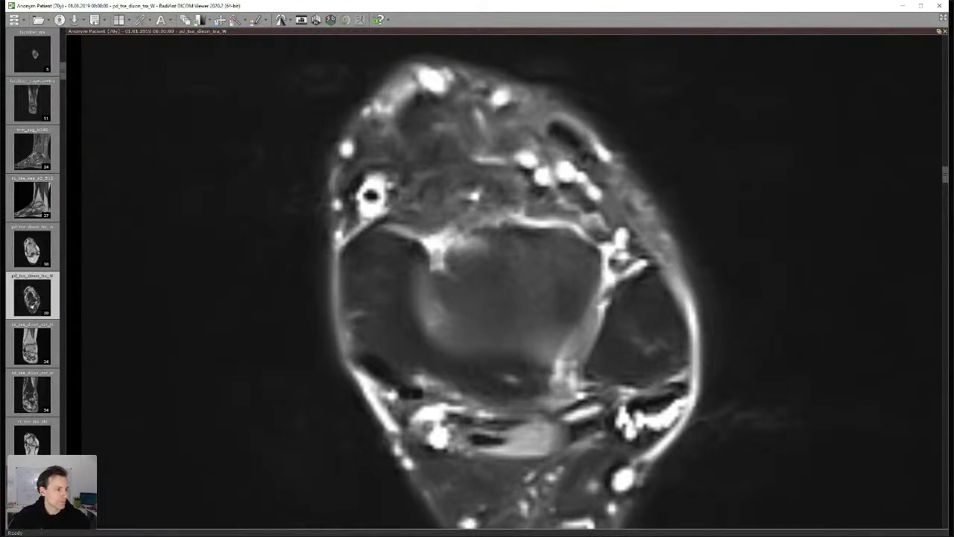
- Zoom the T1 sagittal series out to include the whole hindfoot and show it enlarged
double_click(272, 197)
left_click_drag(470, 194, 470, 97)
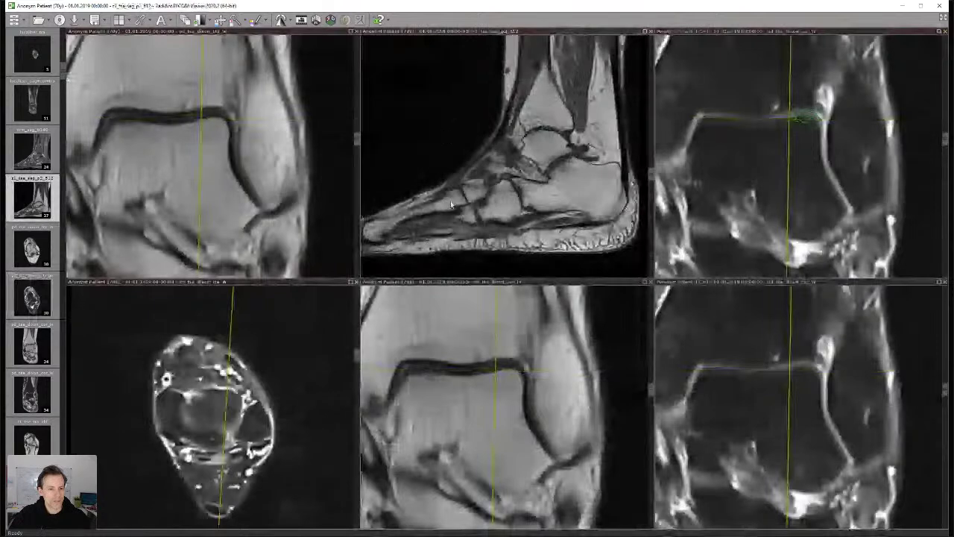
double_click(585, 179)
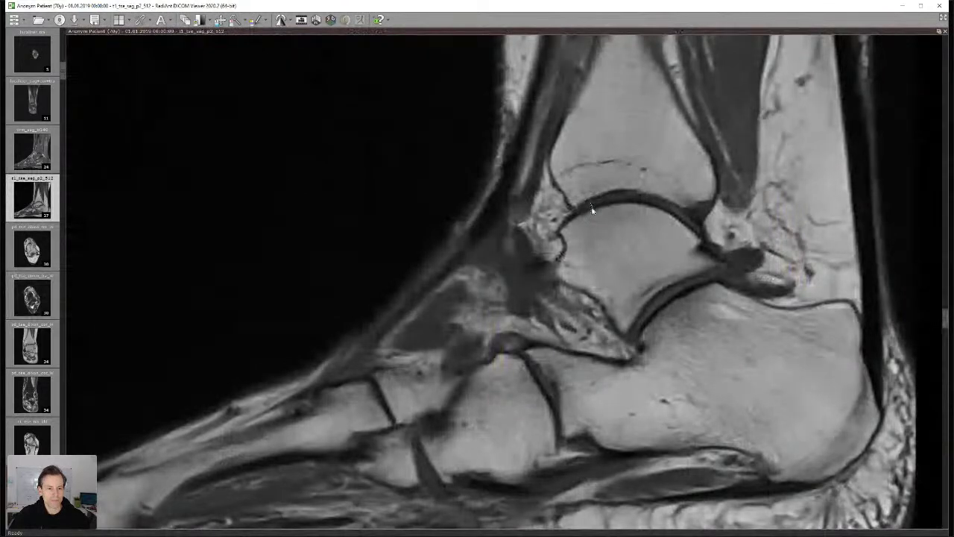
- Examine the ankle and subtalar joints and the sinus tarsi across the enlarged T1 sagittal slices
scroll(241, 201, "down", 1)
scroll(245, 191, "up", 1)
scroll(268, 208, "down", 1)
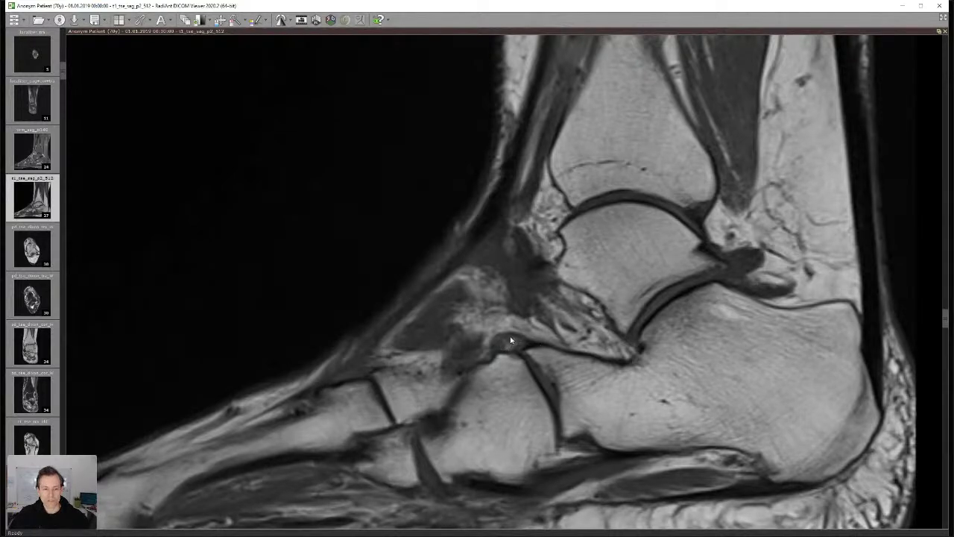
scroll(510, 336, "down", 1)
scroll(511, 337, "up", 1)
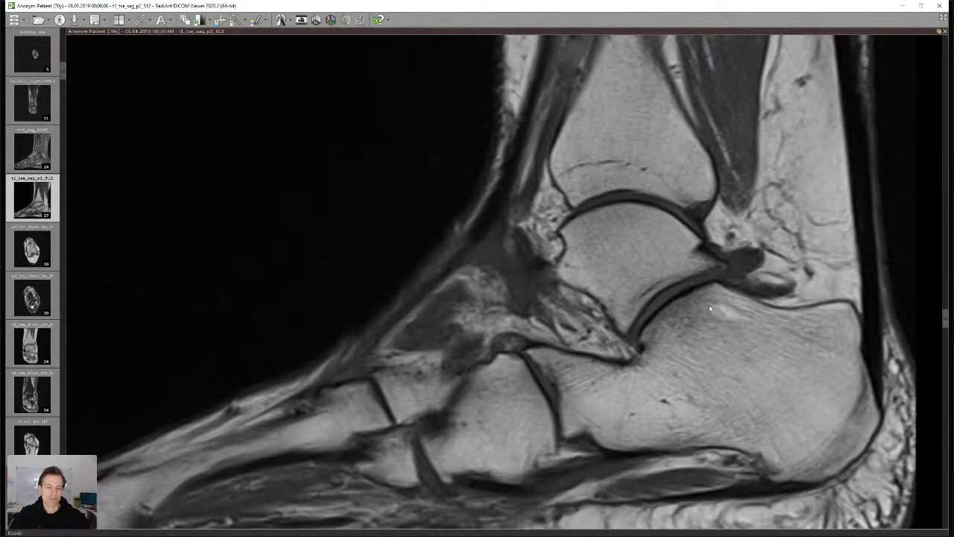
scroll(584, 324, "down", 3)
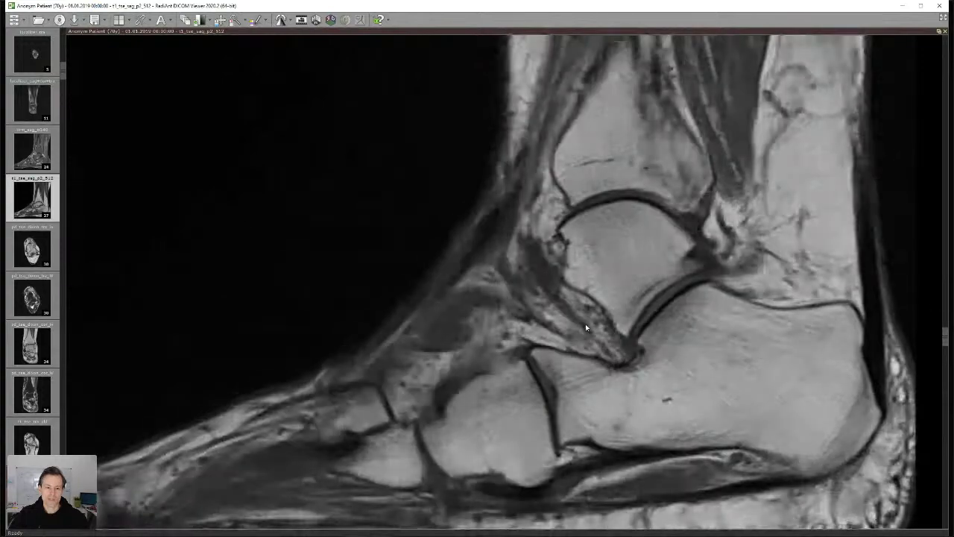
scroll(585, 323, "down", 3)
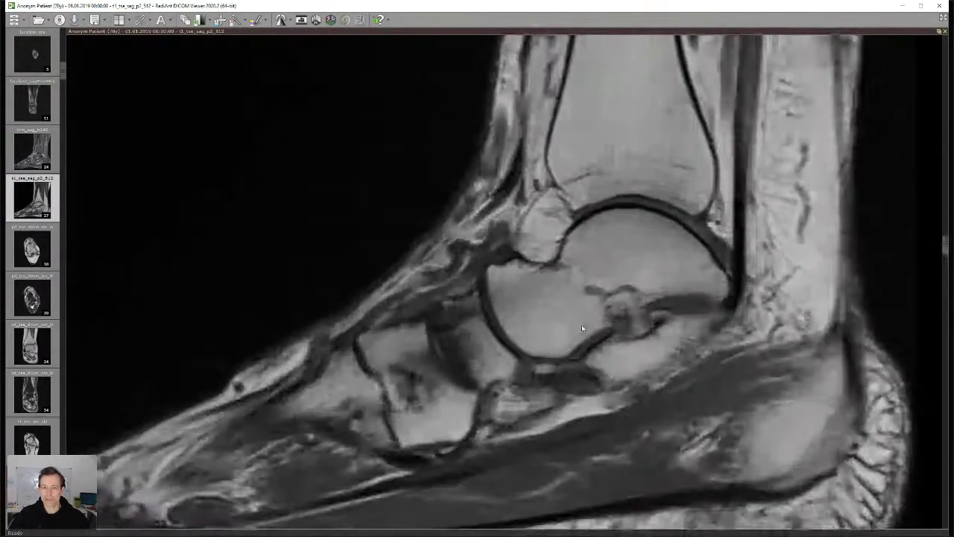
- Outline a small oval area just behind the posterior edge of the talus on the enlarged T1 sagittal slice
scroll(579, 325, "down", 1)
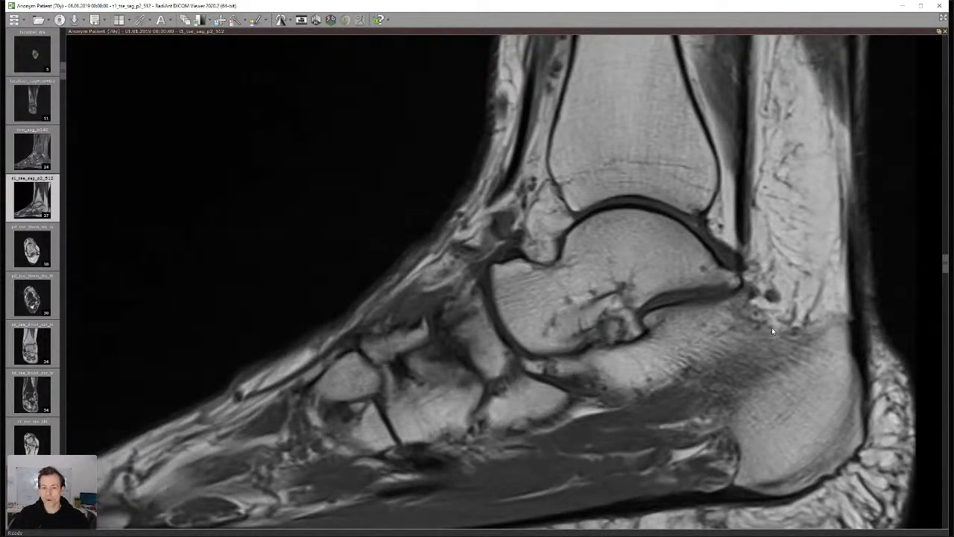
mouse_move(760, 277)
left_mouse_down()
mouse_move(779, 295)
mouse_move(761, 291)
left_mouse_up()
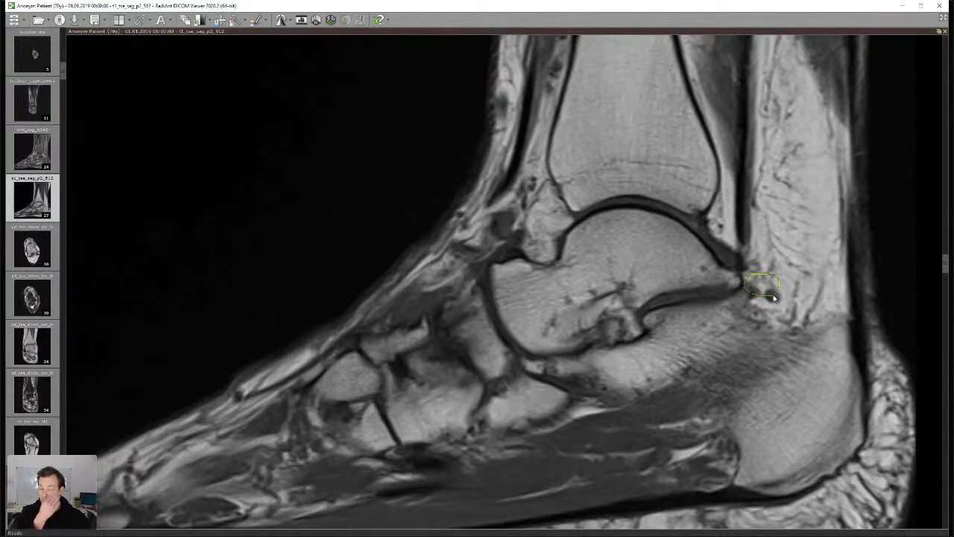
scroll(546, 246, "down", 5)
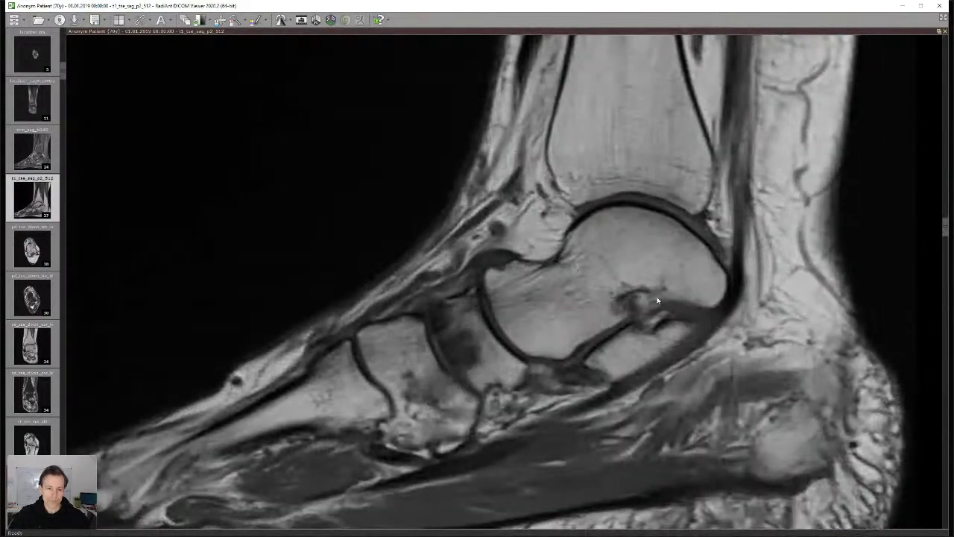
scroll(656, 302, "down", 4)
scroll(650, 315, "down", 2)
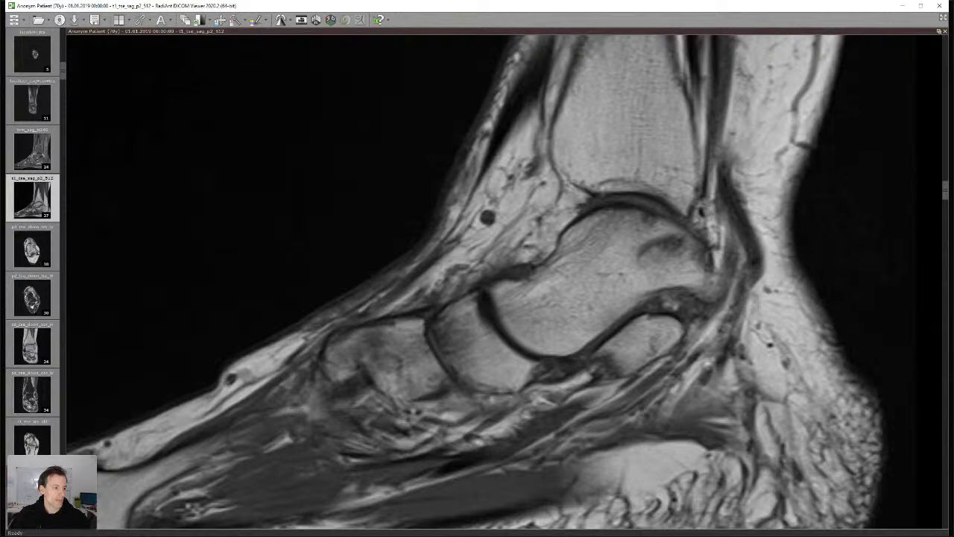
- Switch from the enlarged T1 sagittal series to the pd_tse_dixon_tra_W axial series and zoom out to show the whole foot section
double_click(401, 277)
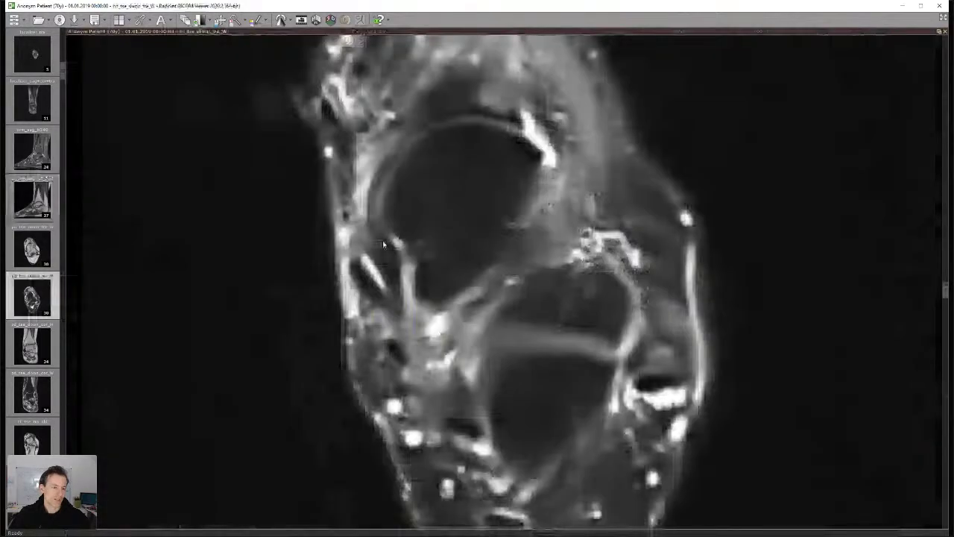
scroll(383, 249, "down", 1)
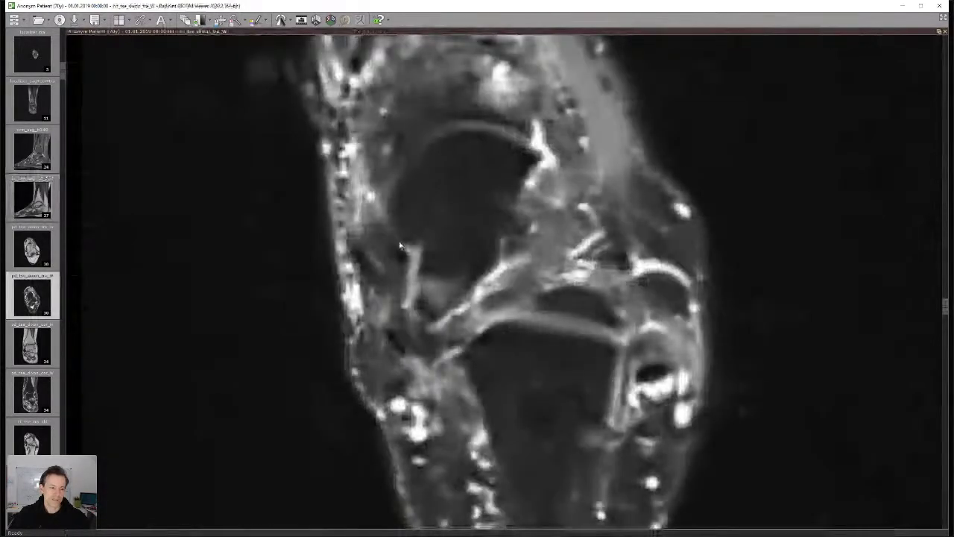
scroll(367, 238, "up", 1)
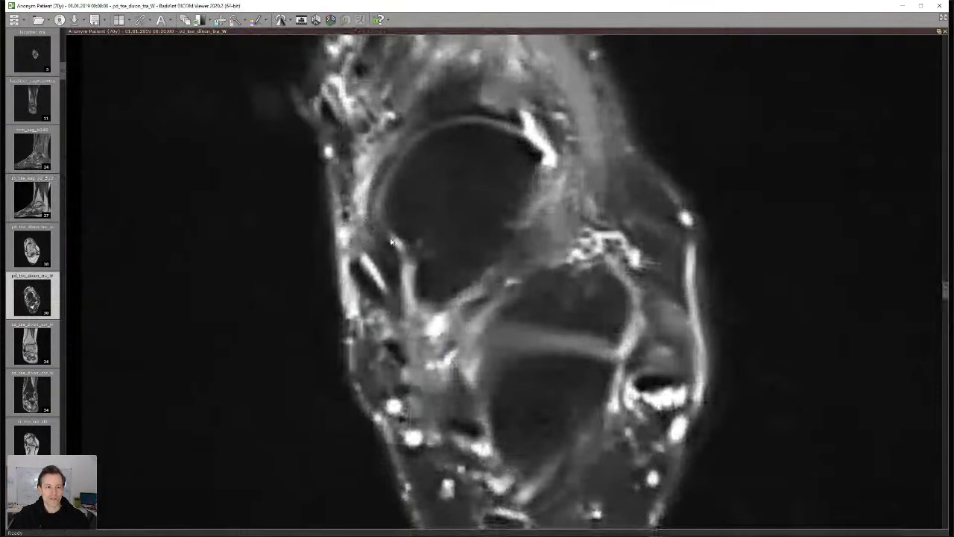
scroll(391, 243, "down", 2)
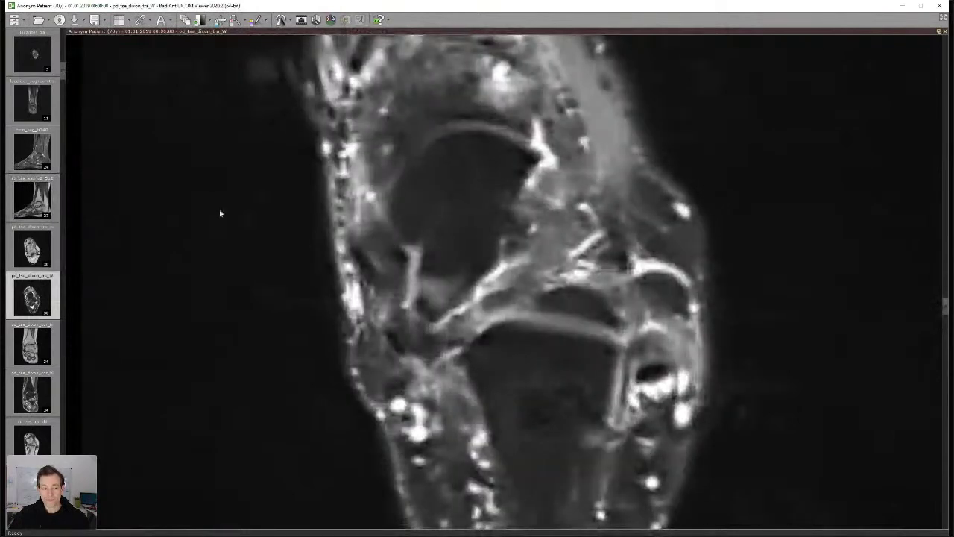
left_click_drag(202, 200, 200, 274)
scroll(409, 287, "up", 2)
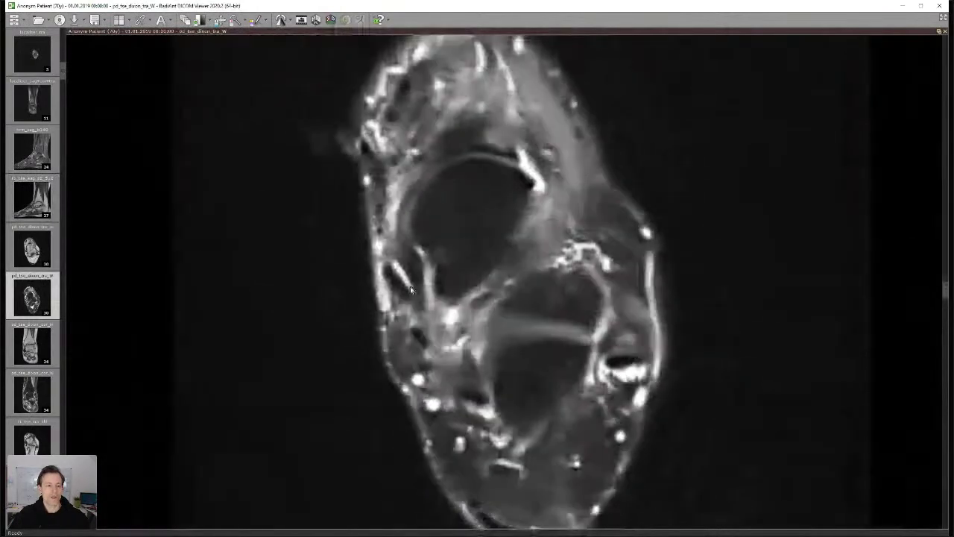
- Examine the talar head and the medial ligament and tendon region across the fat-suppressed axial slices
scroll(408, 275, "down", 2)
scroll(402, 280, "up", 1)
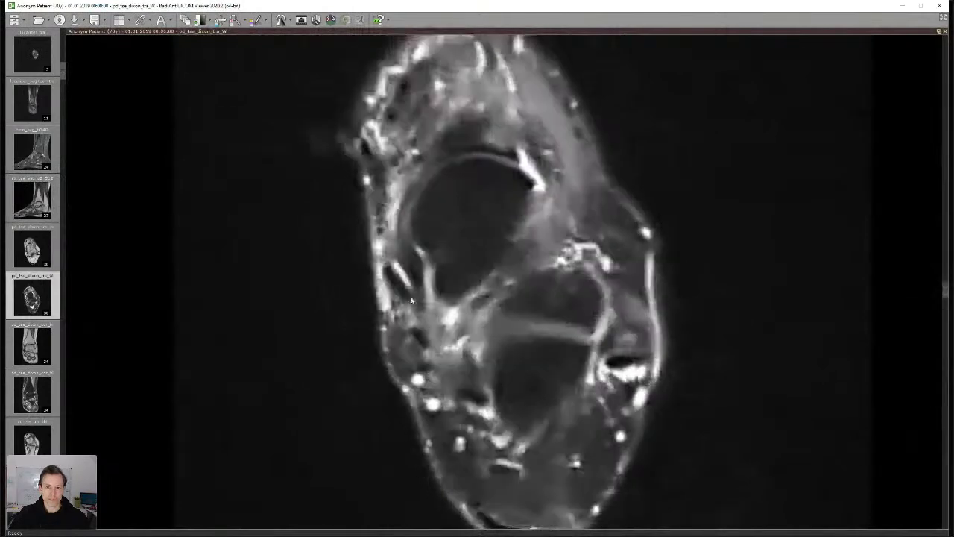
scroll(411, 300, "up", 1)
scroll(411, 299, "down", 2)
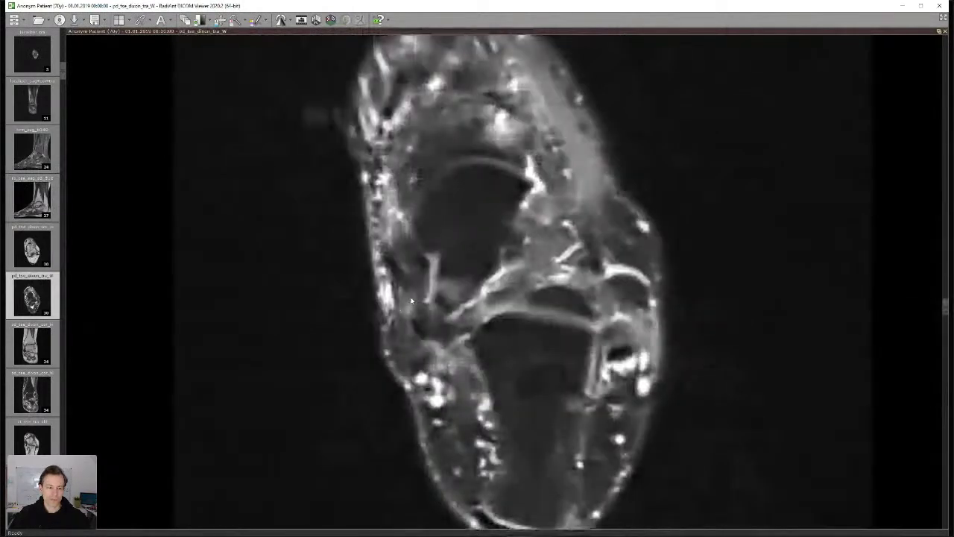
scroll(411, 299, "down", 2)
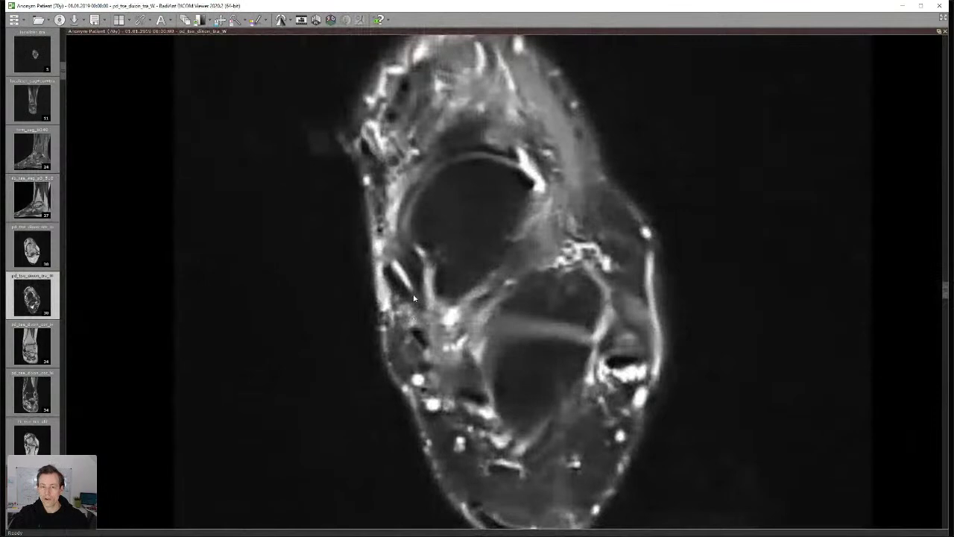
scroll(413, 295, "down", 3)
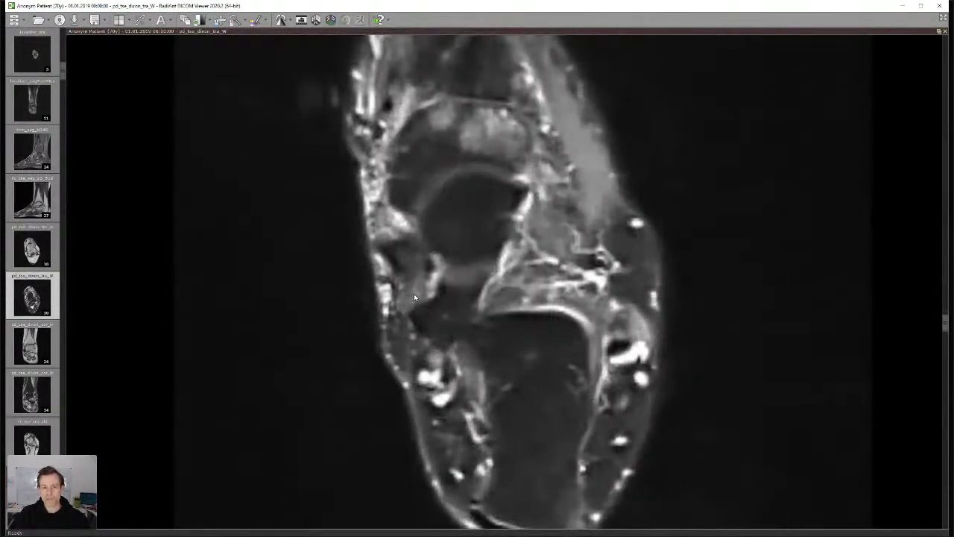
scroll(413, 292, "down", 1)
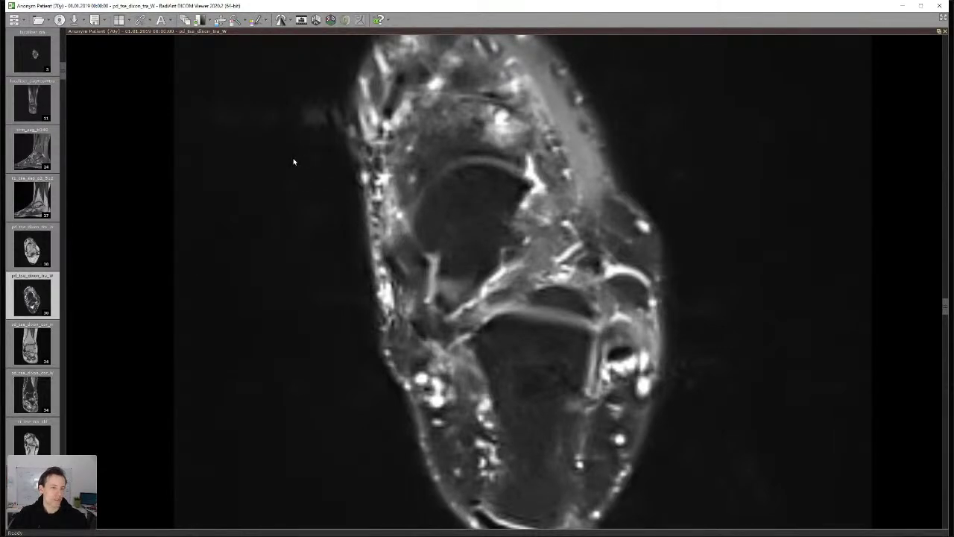
scroll(249, 146, "down", 3)
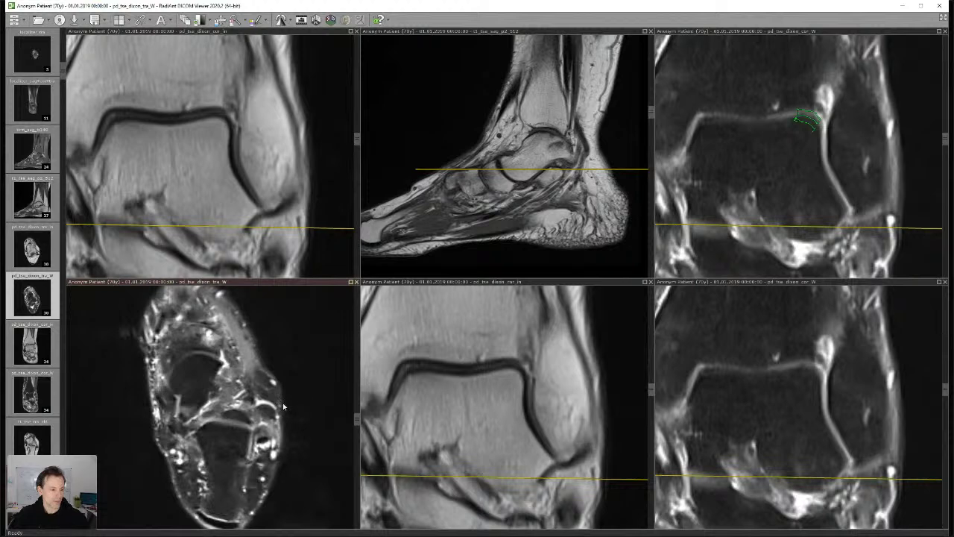
- Delete the lateral talar dome corner outline from the fat-suppressed coronal slice in the six-view layout
scroll(302, 397, "down", 4)
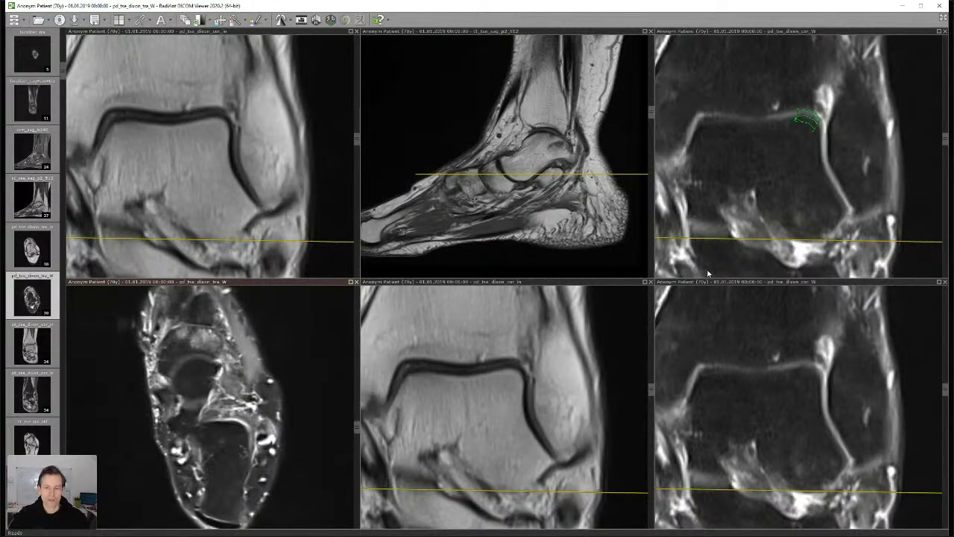
left_click(814, 123)
key("Delete")
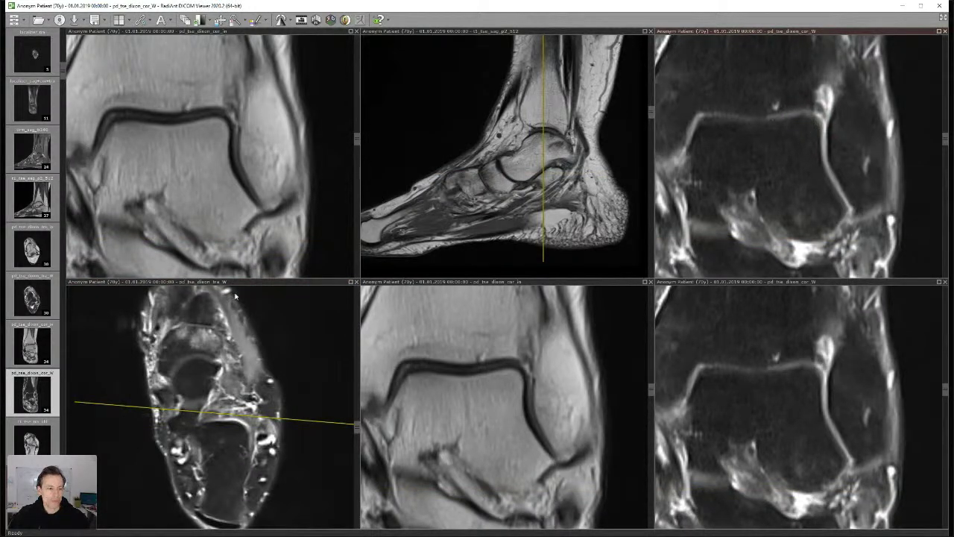
- Move the fat-suppressed axial series up to the distal tibia and fibula level, keeping the six-view layout
double_click(252, 341)
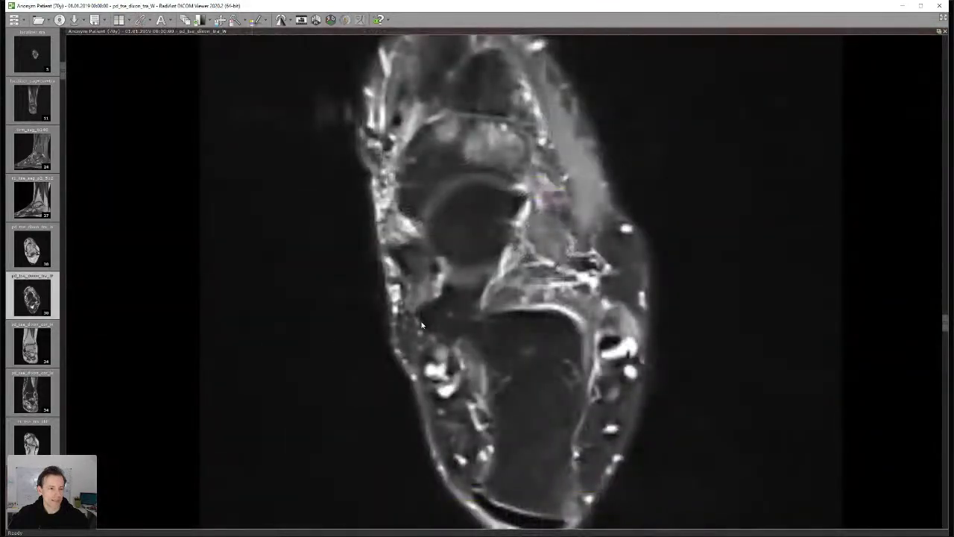
scroll(509, 354, "up", 5)
double_click(509, 353)
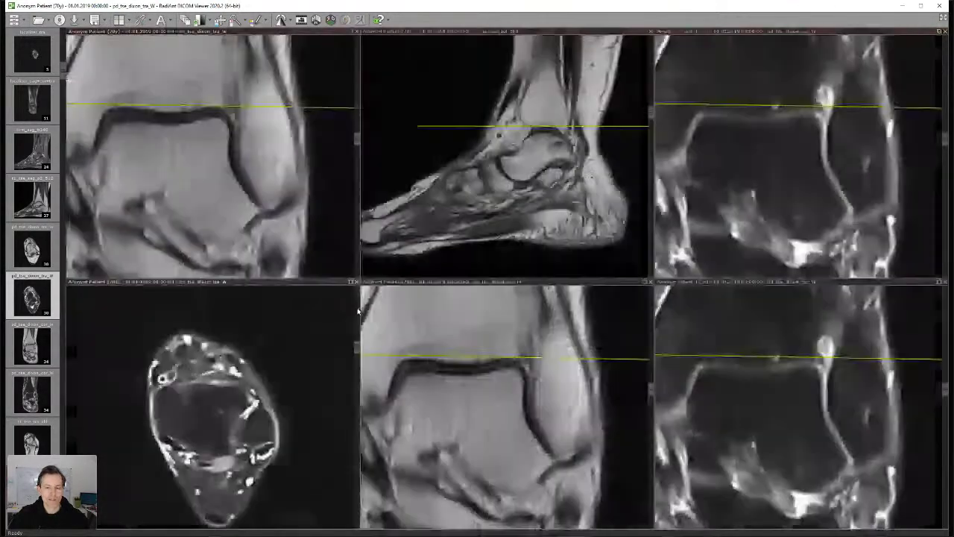
left_click(509, 368)
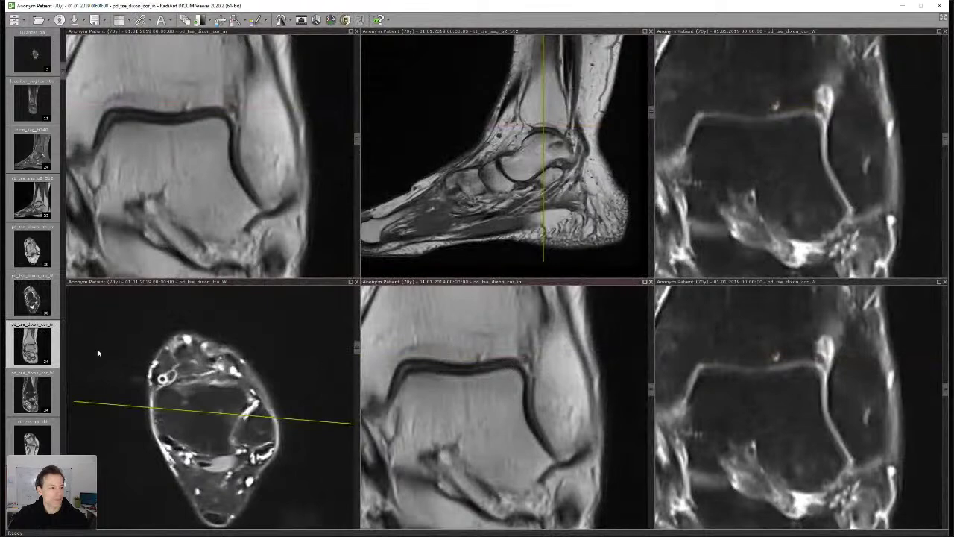
- Replace the T1 sagittal view with the pd_tse_dixon_tra_in axial series, show it enlarged and zoom in on the ankle
left_click_drag(33, 249, 512, 195)
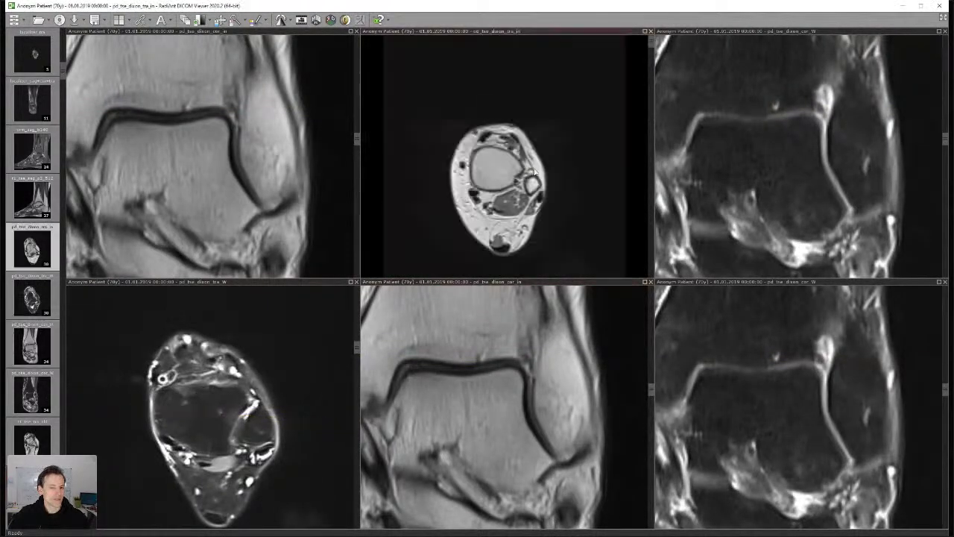
double_click(512, 195)
left_click_drag(288, 319, 277, 252)
scroll(416, 240, "down", 4)
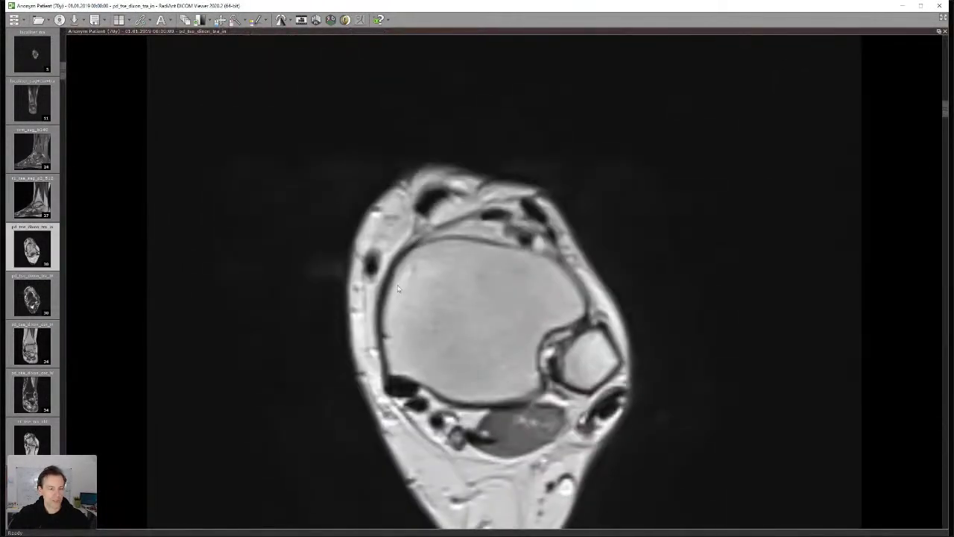
left_click_drag(283, 209, 280, 187)
- Examine the distal tibiofibular joint and its anterior ligament across the enlarged pd_tse_dixon_tra_in axial slices
scroll(415, 202, "down", 3)
scroll(415, 202, "down", 3)
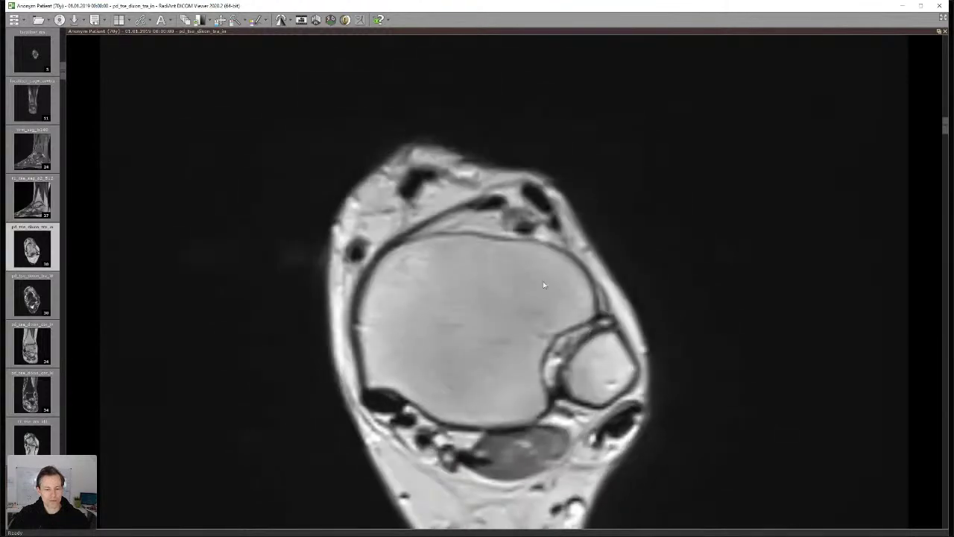
scroll(561, 312, "down", 5)
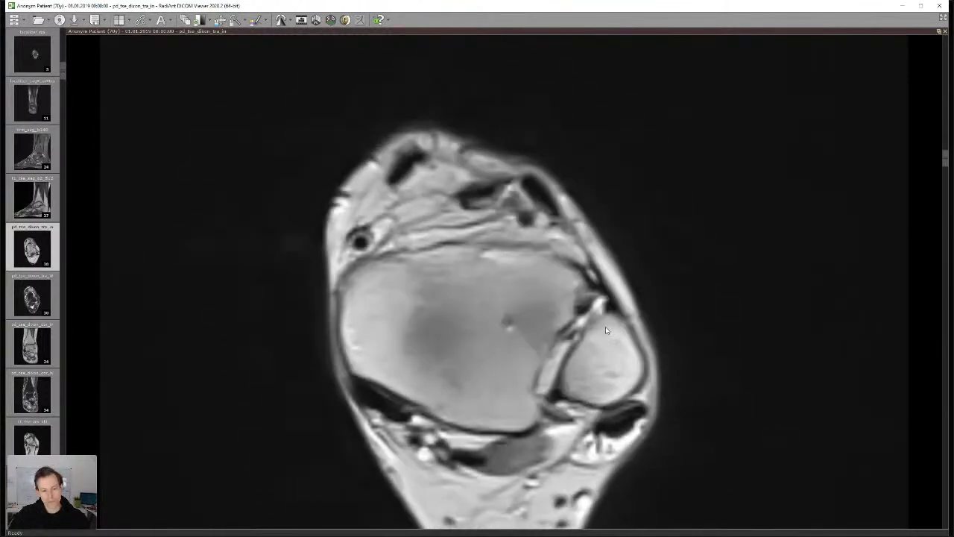
scroll(602, 322, "down", 2)
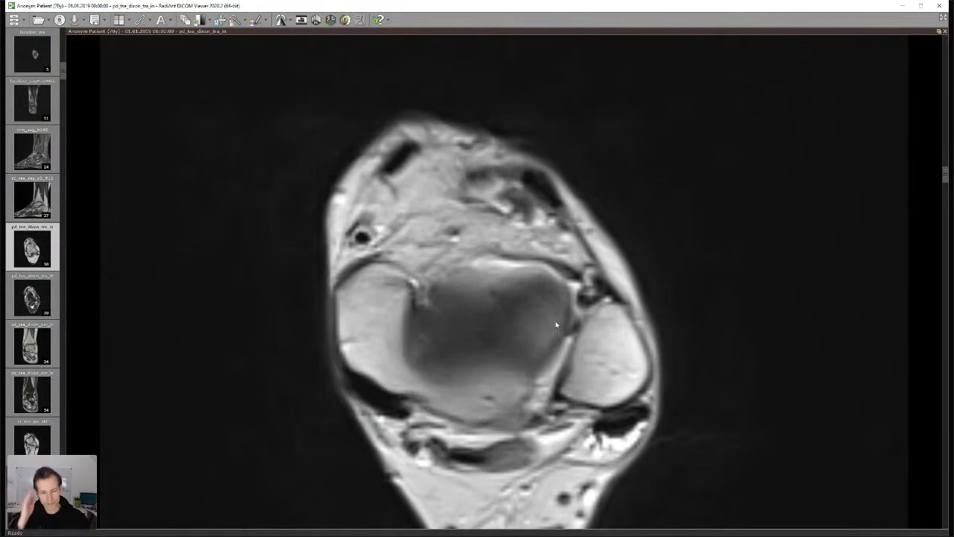
scroll(557, 322, "up", 3)
scroll(571, 311, "down", 2)
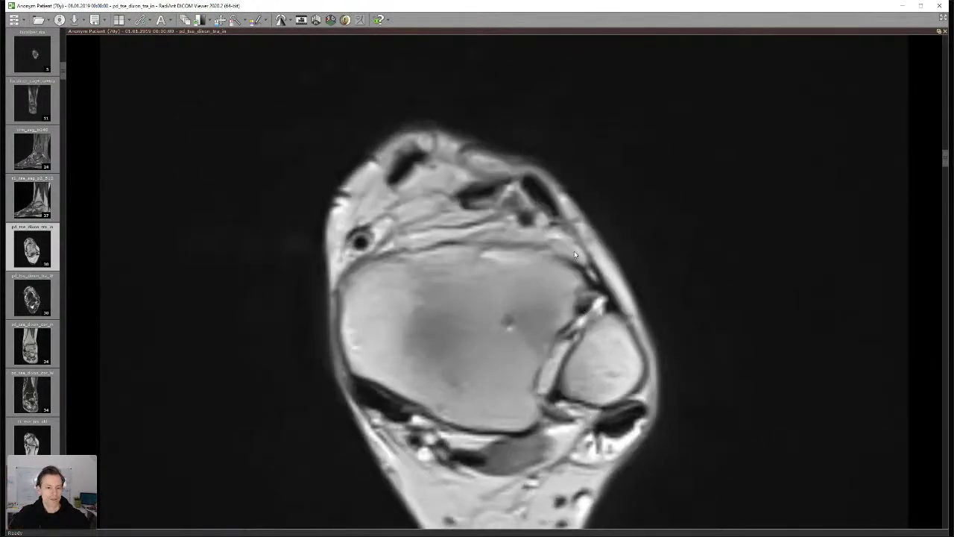
scroll(586, 289, "up", 2)
scroll(589, 298, "down", 3)
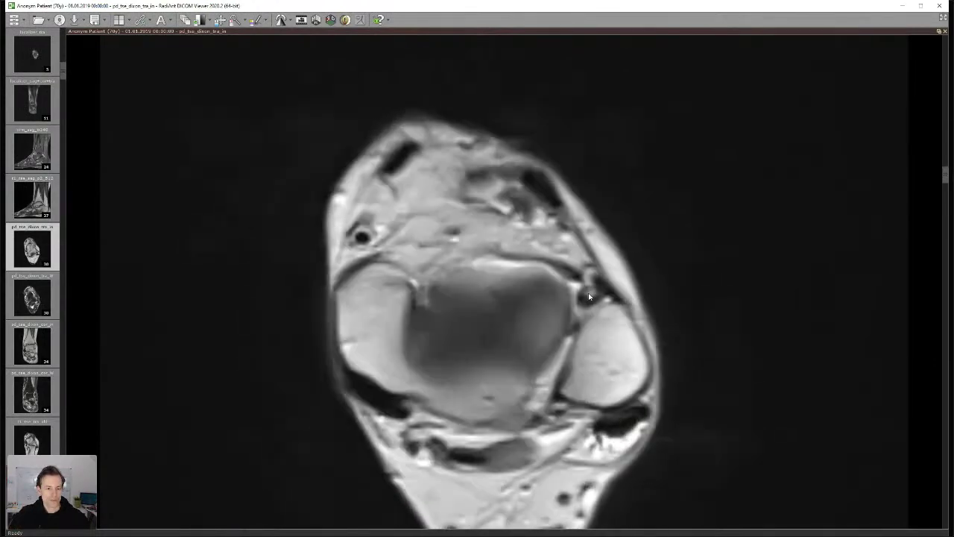
- Outline the dark ligament fascicle between the anterolateral talus and the fibula on the enlarged axial slice, and delete the outline
scroll(589, 290, "down", 3)
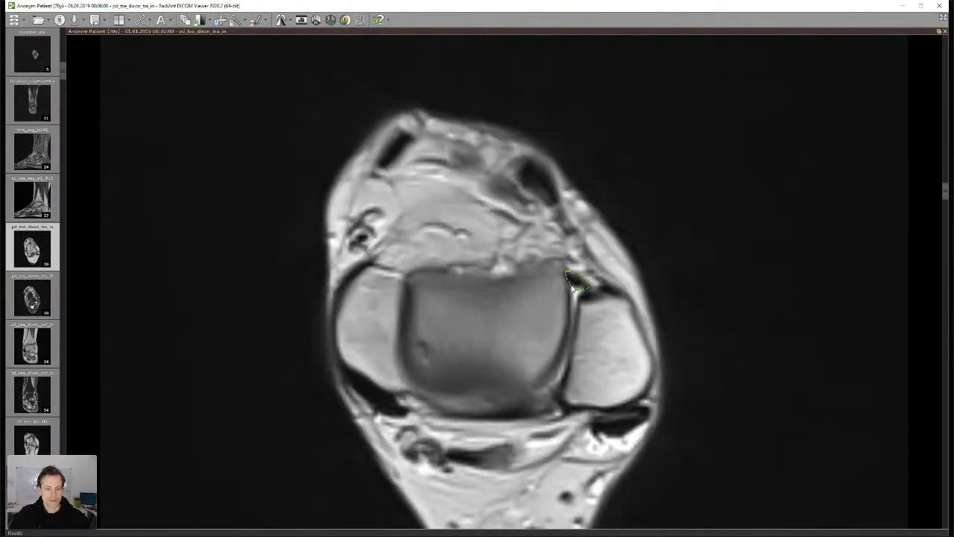
left_click_drag(572, 290, 572, 281)
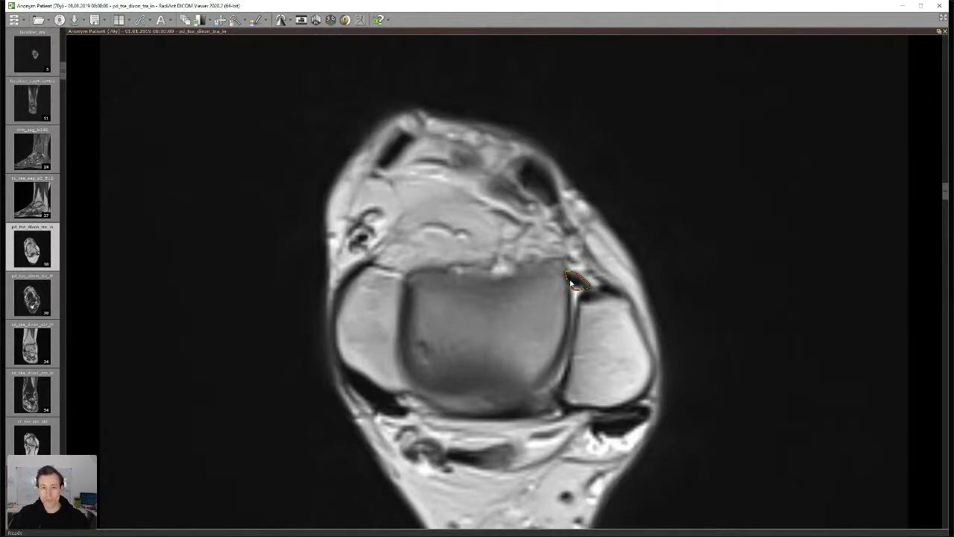
scroll(580, 292, "down", 1)
scroll(587, 302, "up", 1)
scroll(586, 300, "down", 2)
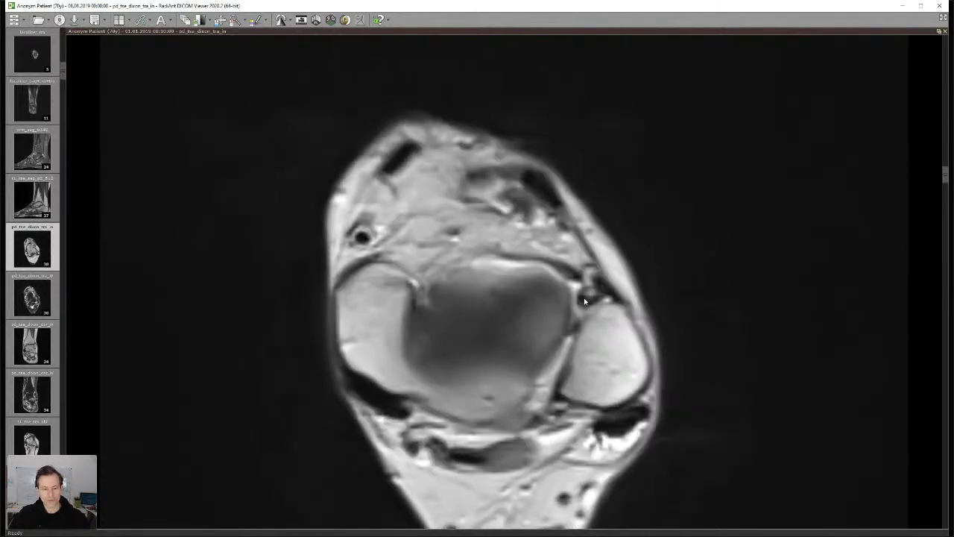
scroll(581, 297, "up", 2)
key("Delete")
scroll(585, 299, "down", 1)
scroll(584, 298, "up", 1)
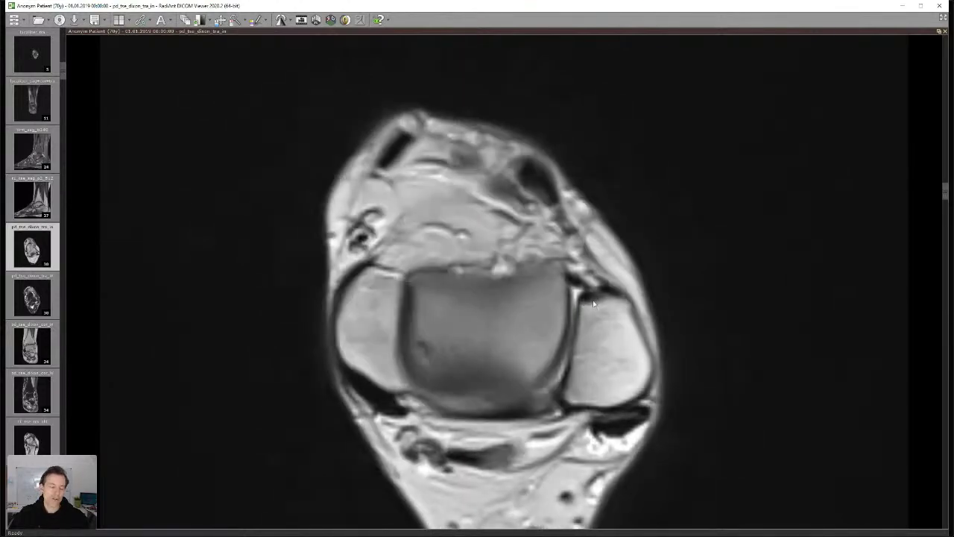
- Return to six views and move the coronal series forward and the axial series slightly lower over the talar dome
double_click(564, 330)
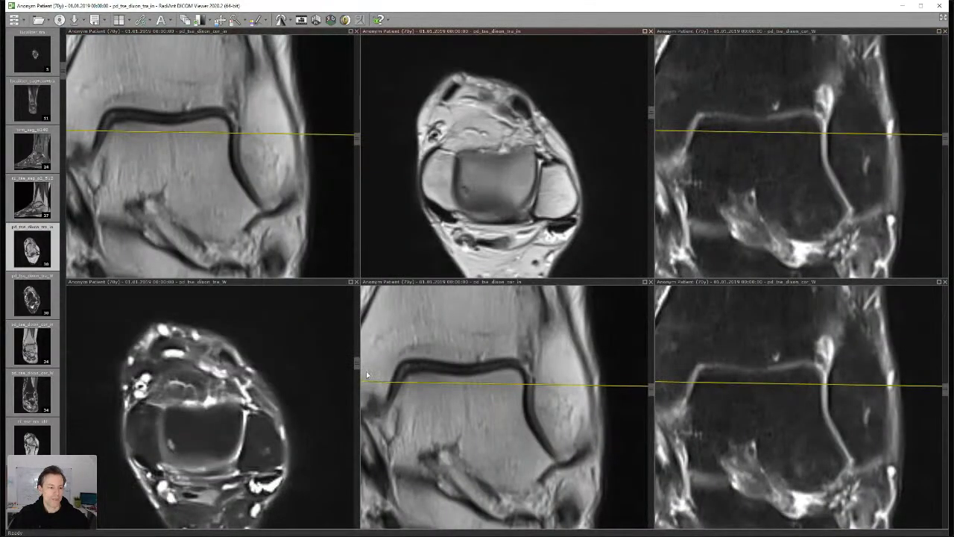
scroll(350, 395, "down", 1)
scroll(520, 404, "up", 3)
scroll(516, 402, "down", 6)
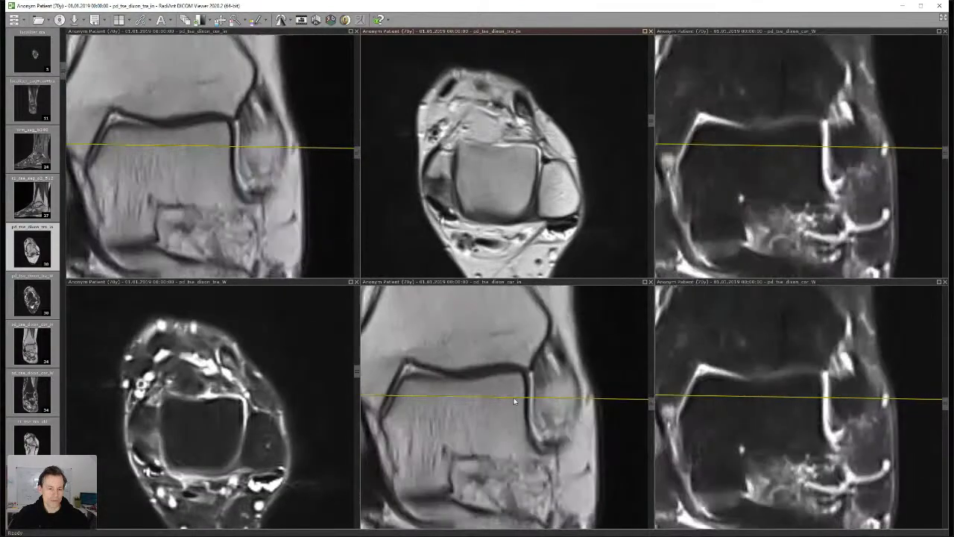
- Outline the oblique ligament band beside the lateral talar dome corner on the zoomed pd_tse_dixon_cor_in coronal slice
left_click_drag(529, 396, 512, 359)
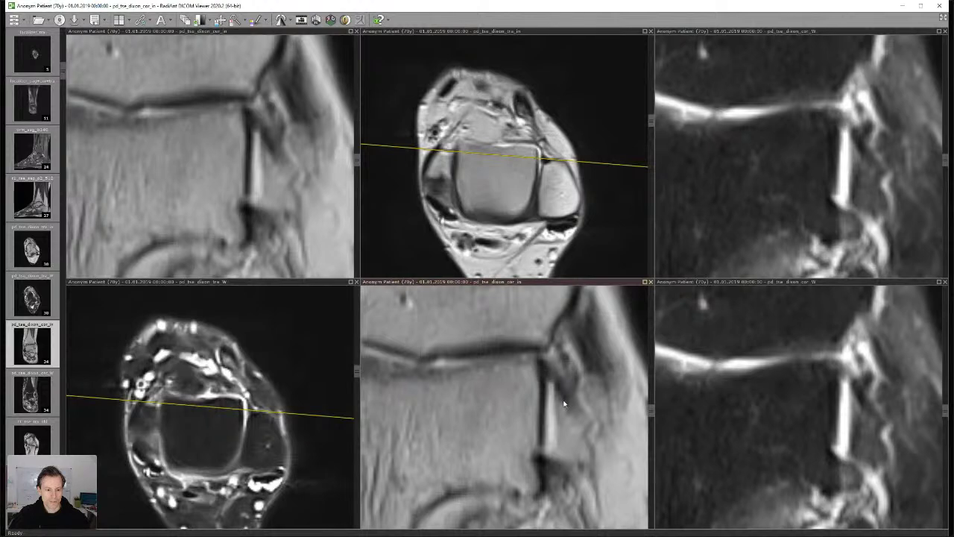
left_click_drag(565, 396, 534, 360)
scroll(562, 407, "down", 1)
scroll(562, 408, "up", 1)
scroll(562, 408, "down", 1)
scroll(561, 407, "up", 3)
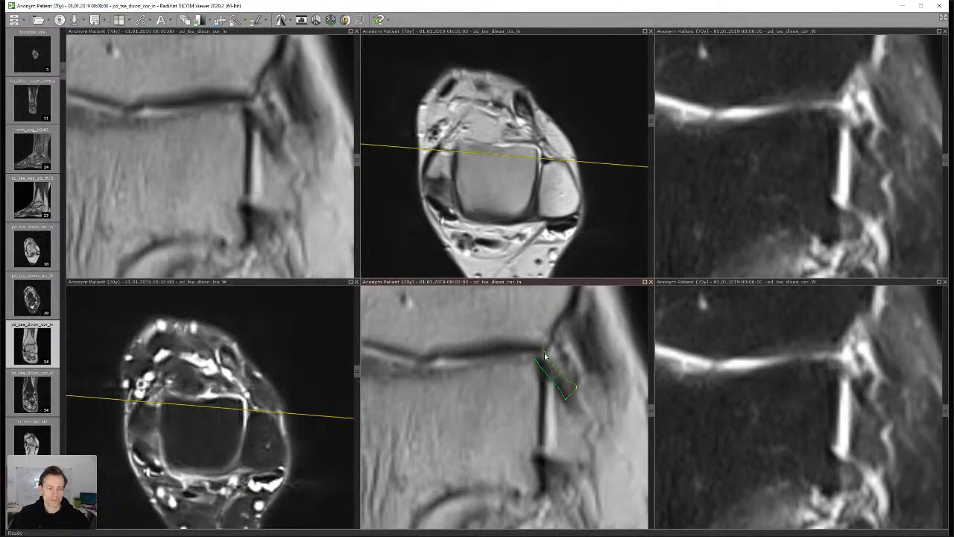
- Compare the neighbouring coronal slices and delete the ligament outline beside the lateral talar dome corner
scroll(560, 378, "down", 3)
scroll(560, 380, "up", 3)
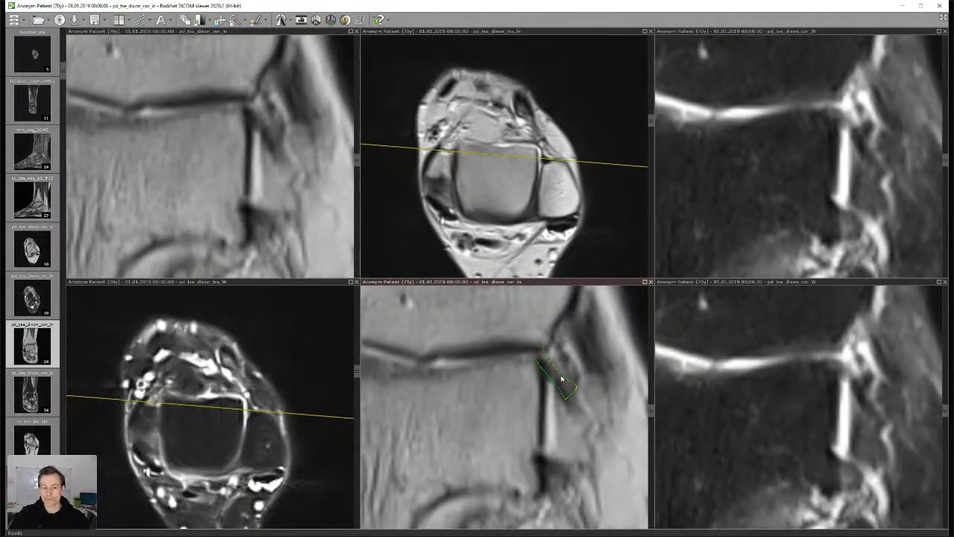
scroll(561, 379, "down", 3)
scroll(561, 379, "up", 3)
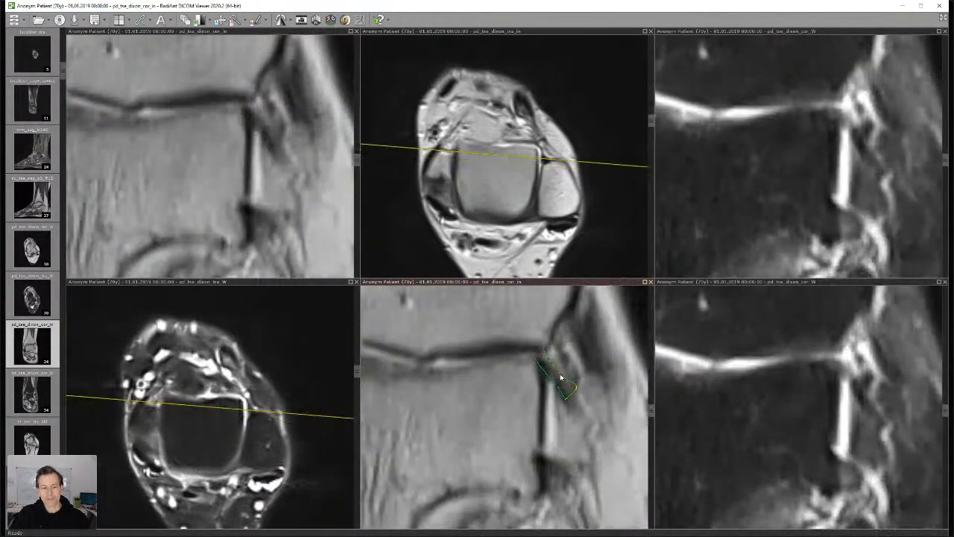
key("Delete")
key("Delete")
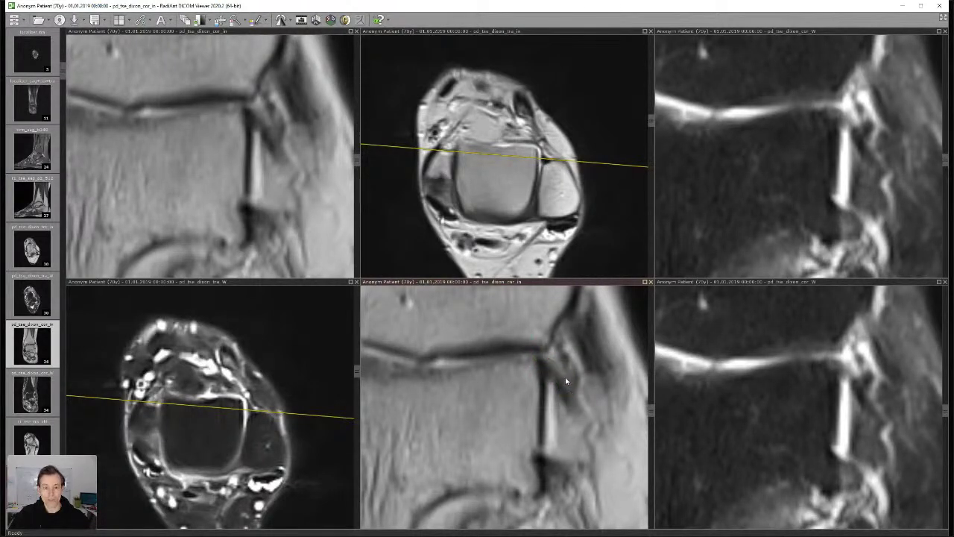
- Enlarge the pd_tse_dixon_tra_in axial slice and outline the dark ligament sections between the anterolateral talus and the fibula
scroll(564, 378, "up", 1)
scroll(574, 242, "down", 1)
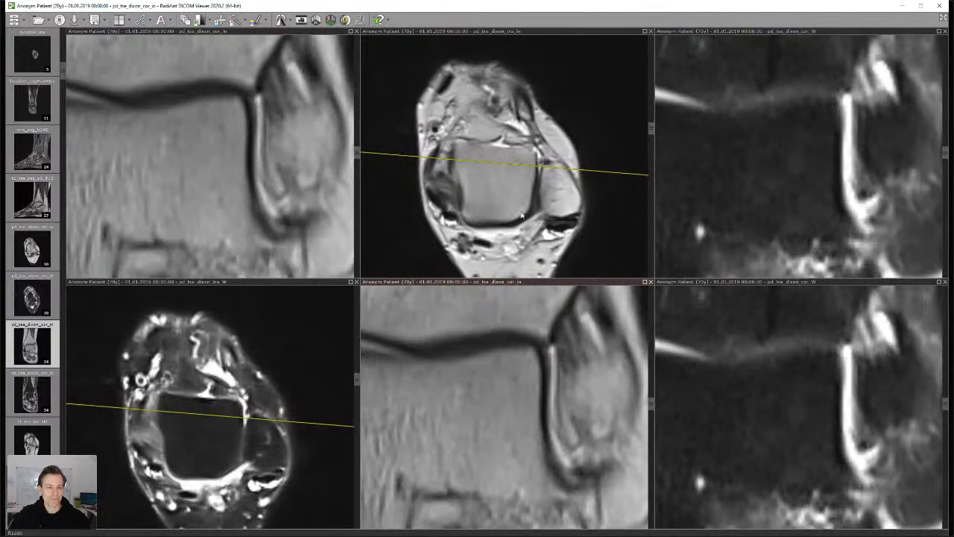
double_click(547, 199)
scroll(388, 276, "up", 3)
left_click_drag(388, 276, 369, 86)
left_click_drag(629, 269, 668, 299)
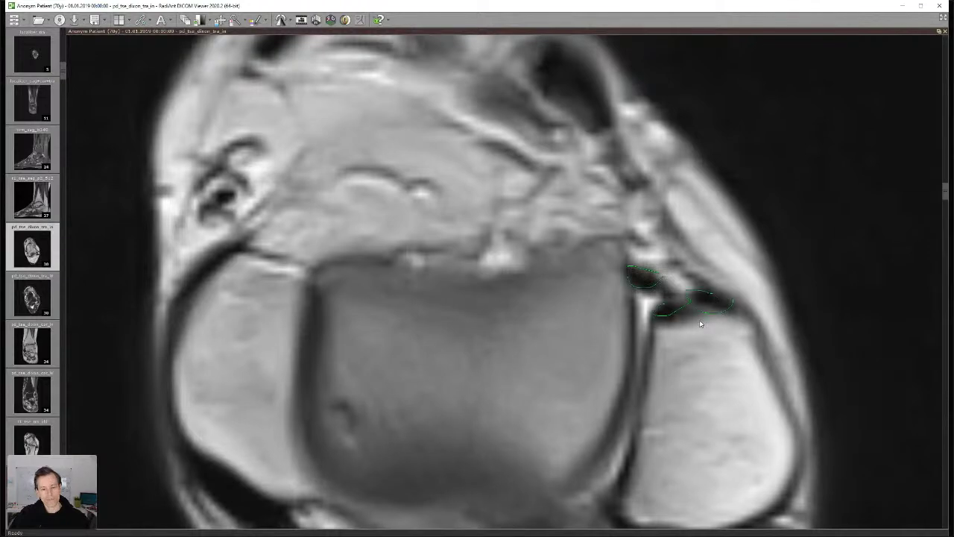
- Compare the outlined ligament sections with the adjacent axial slices, and delete the outlines
scroll(706, 313, "down", 2)
scroll(659, 283, "down", 3)
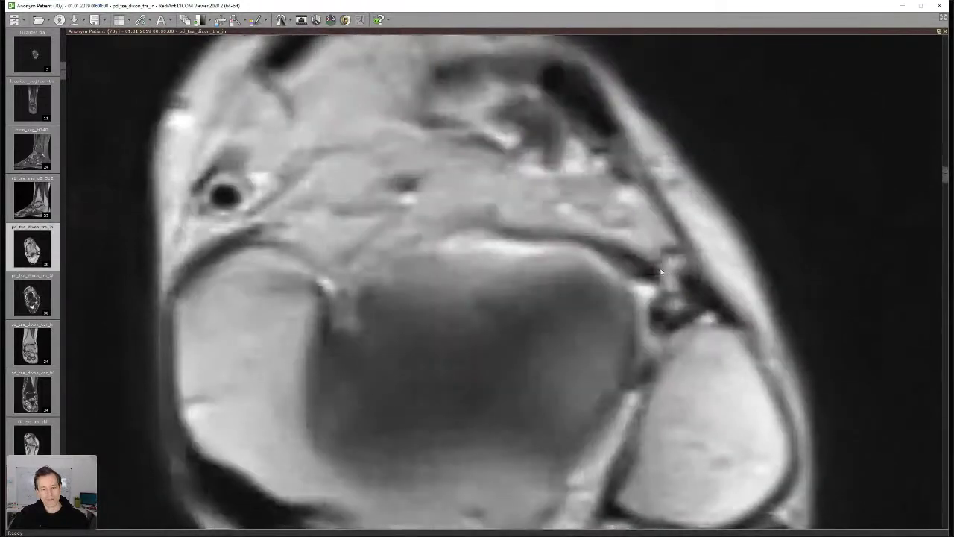
scroll(669, 314, "up", 1)
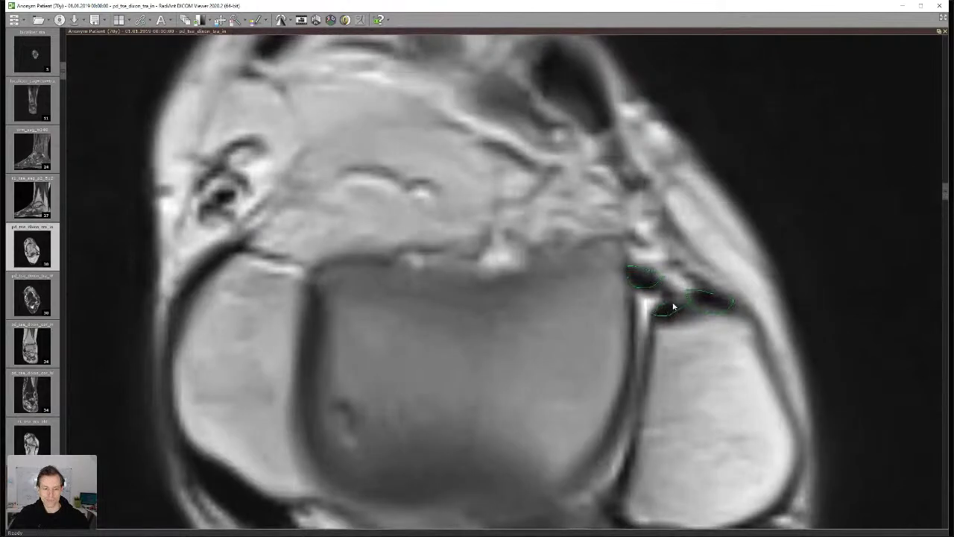
left_click_drag(693, 308, 693, 307)
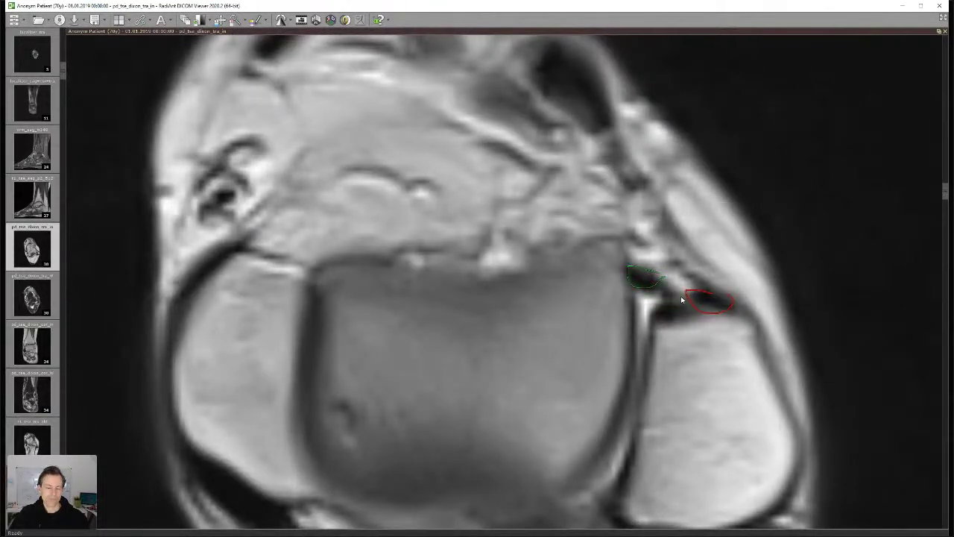
key("Delete")
key("Delete")
- Examine the distal tibiofibular joint and its ligaments across the pd_tse_dixon_tra_W axial slices
left_click_drag(327, 157, 328, 223)
scroll(328, 224, "down", 1)
scroll(327, 223, "up", 1)
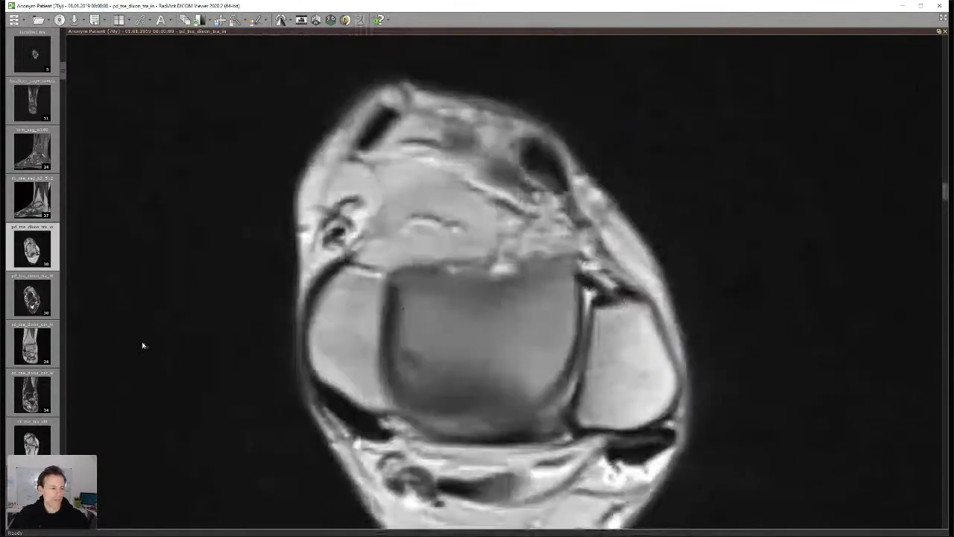
left_click(46, 278)
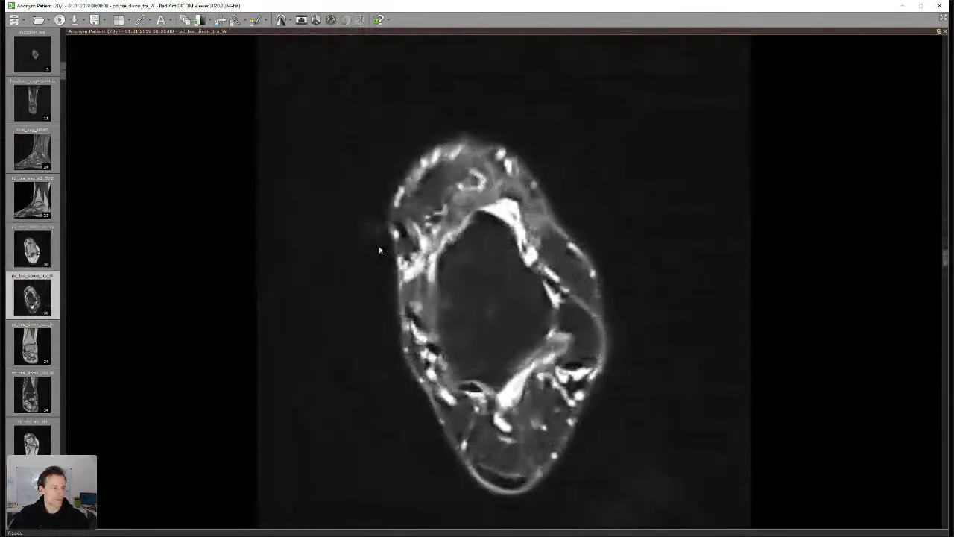
scroll(385, 214, "down", 4)
scroll(385, 214, "up", 4)
scroll(465, 340, "down", 2)
scroll(550, 322, "up", 5)
scroll(551, 313, "down", 6)
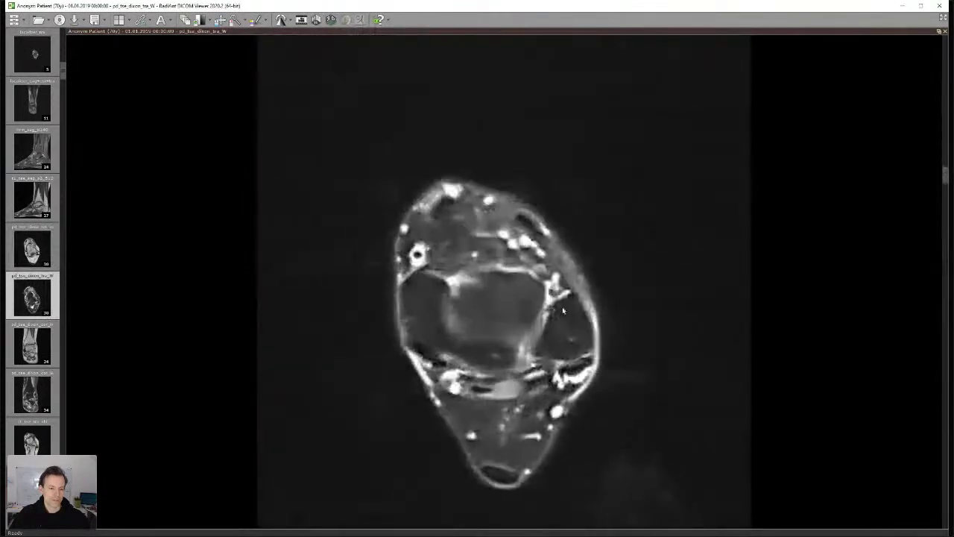
scroll(563, 286, "down", 5)
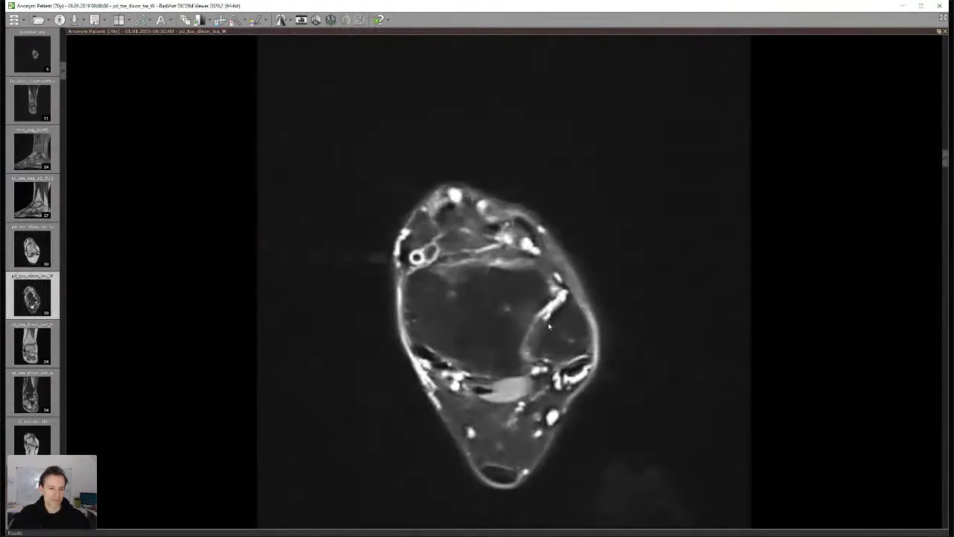
scroll(559, 298, "down", 3)
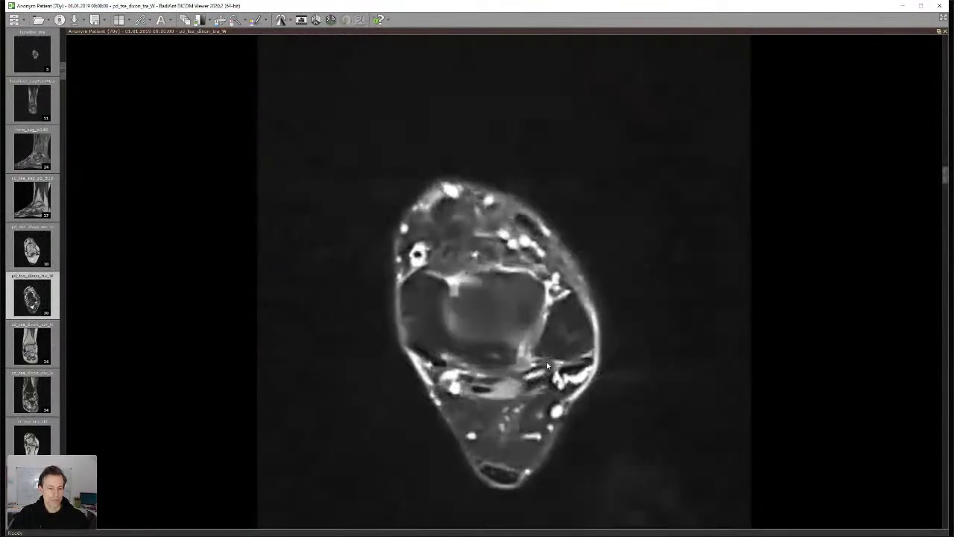
- Examine the posterior ligament between the tibia and fibula across the pd_tse_dixon_tra_in axial slices down to the talar dome
left_click_drag(37, 252, 336, 215)
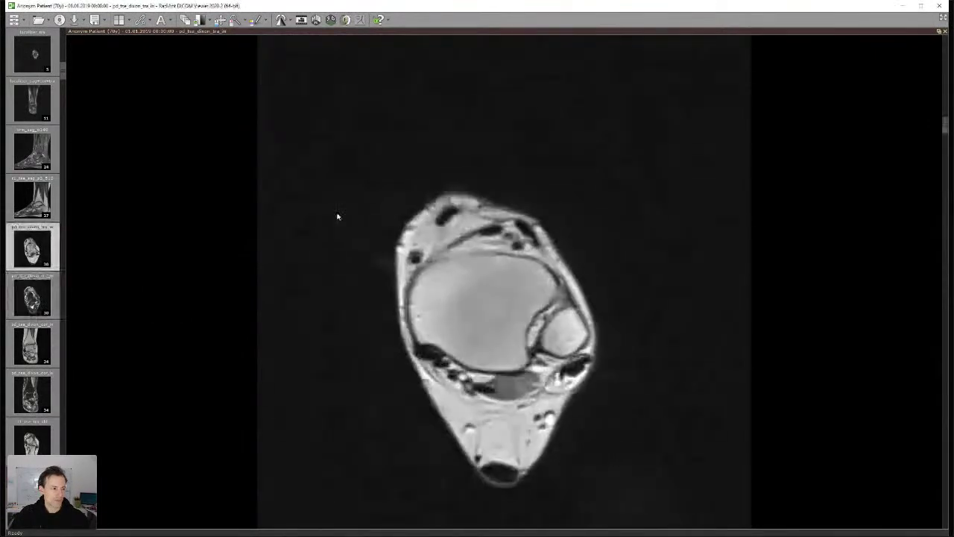
scroll(477, 272, "up", 2)
scroll(486, 292, "down", 2)
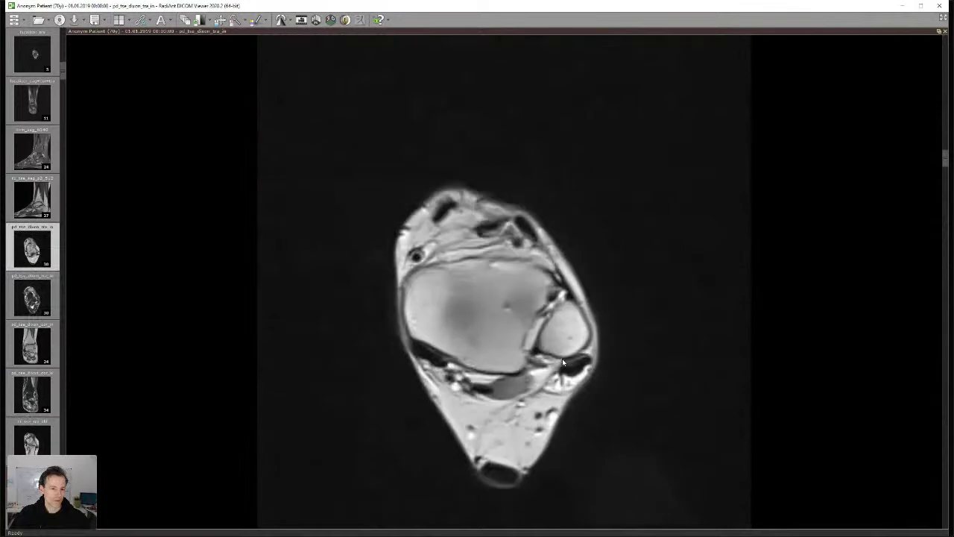
scroll(553, 361, "up", 2)
scroll(538, 359, "down", 2)
scroll(538, 359, "up", 2)
scroll(533, 362, "down", 2)
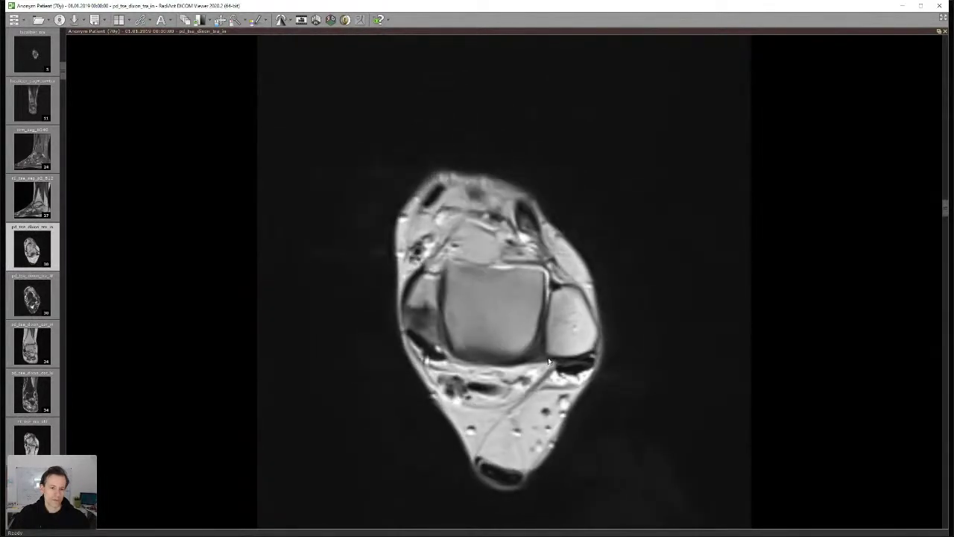
scroll(527, 364, "up", 2)
scroll(527, 364, "down", 2)
scroll(530, 369, "down", 3)
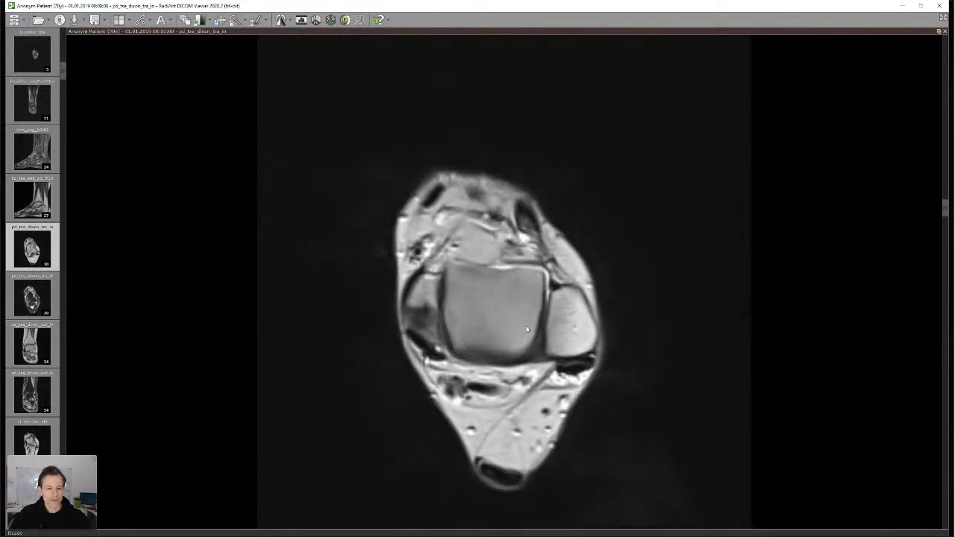
- Examine the dark ligament band between the anterolateral talus and the distal fibula on the enlarged lower axial slices
scroll(542, 329, "down", 4)
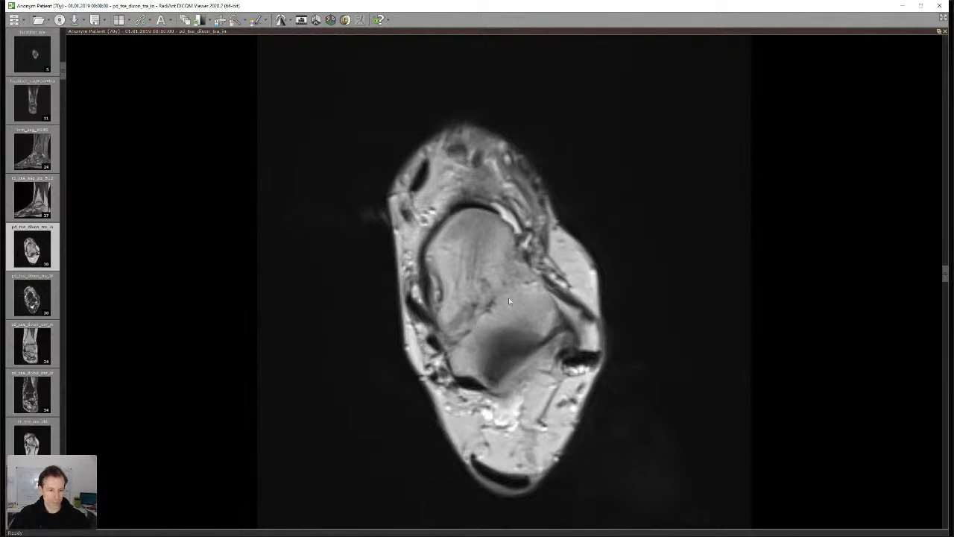
scroll(564, 306, "up", 5)
scroll(564, 296, "down", 5)
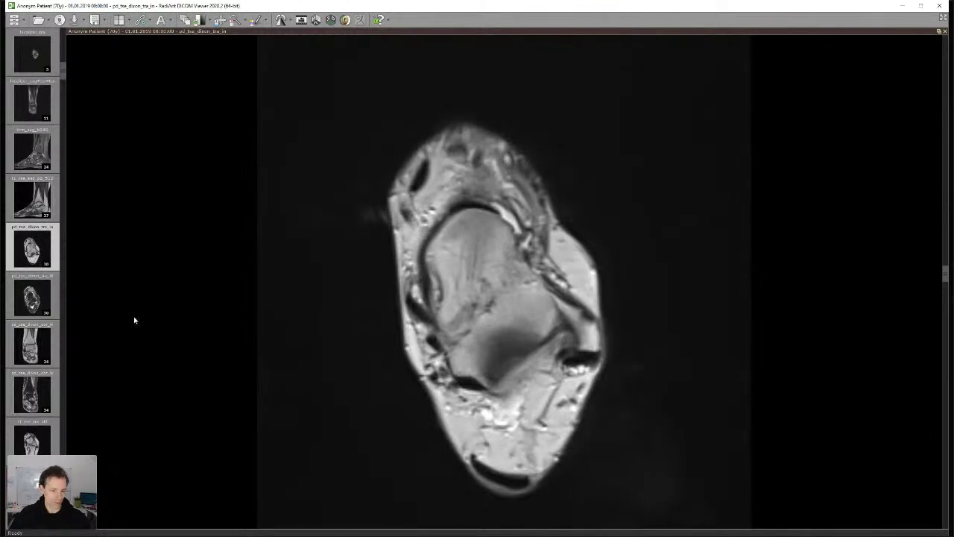
scroll(567, 318, "up", 3)
scroll(582, 335, "down", 3)
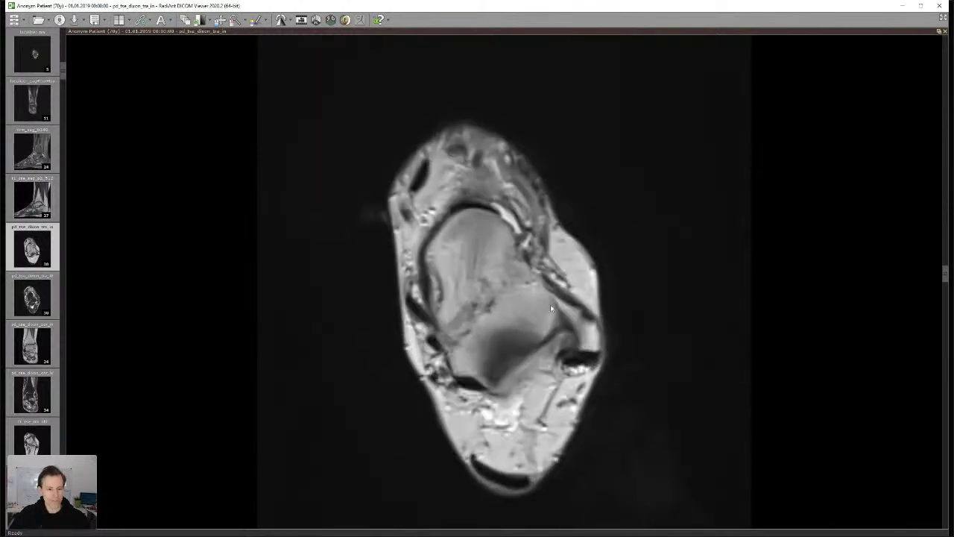
left_click_drag(550, 304, 271, 256)
scroll(271, 257, "up", 2)
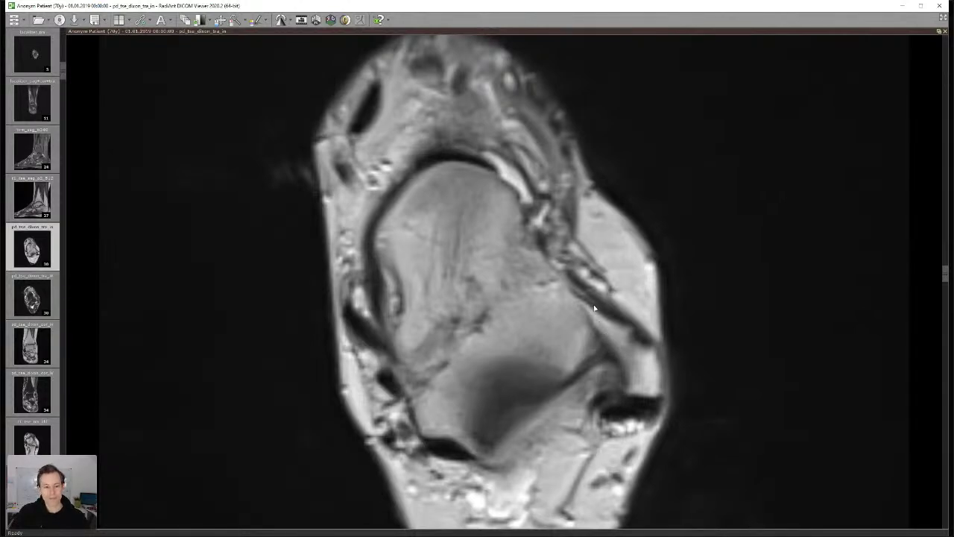
scroll(594, 305, "down", 2)
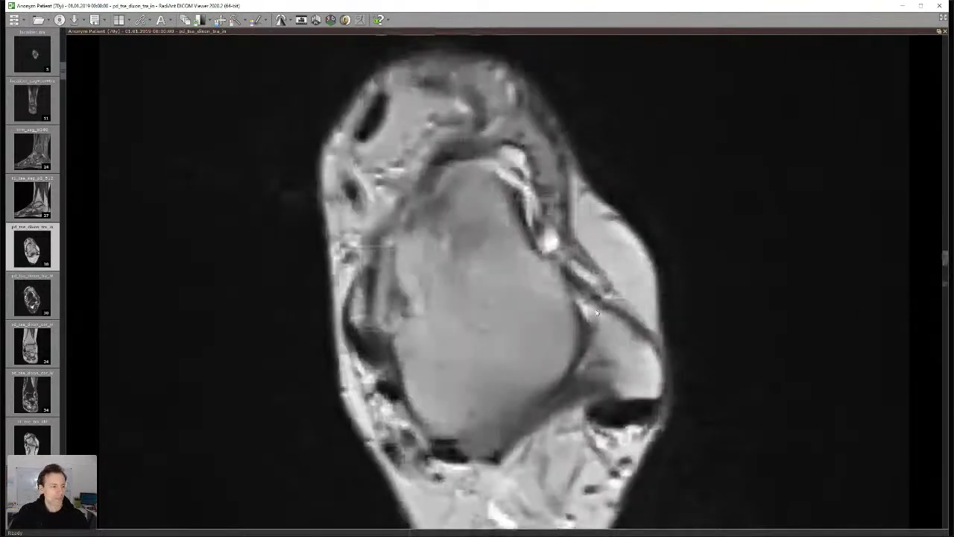
- Locate the talofibular ligament from the top of the axial series and compare its course on adjacent slices at the fibular tip
scroll(600, 318, "down", 1)
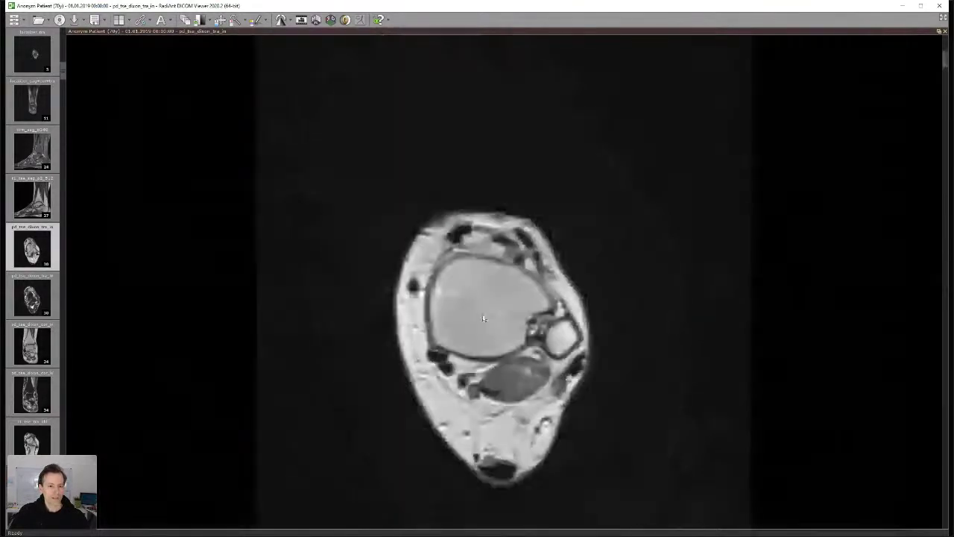
scroll(232, 230, "down", 8)
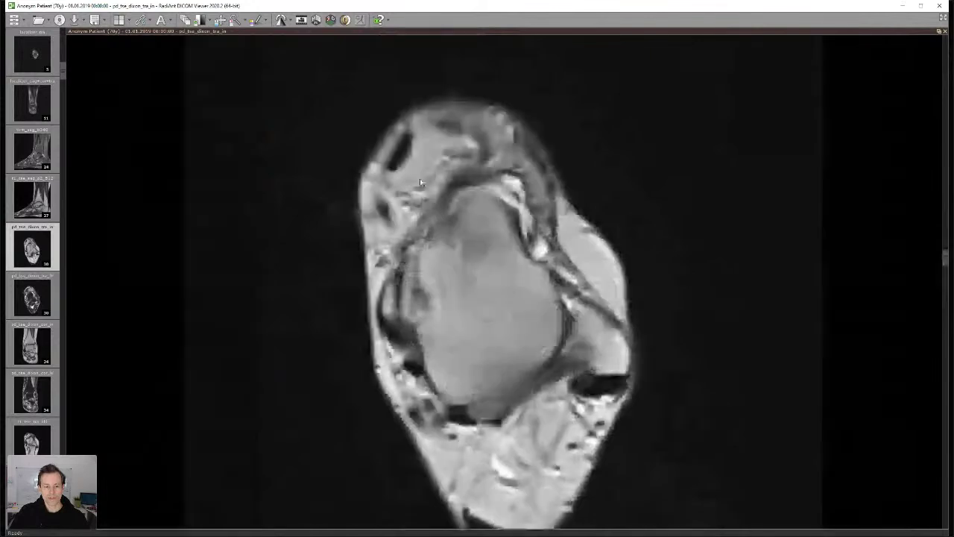
scroll(595, 317, "down", 1)
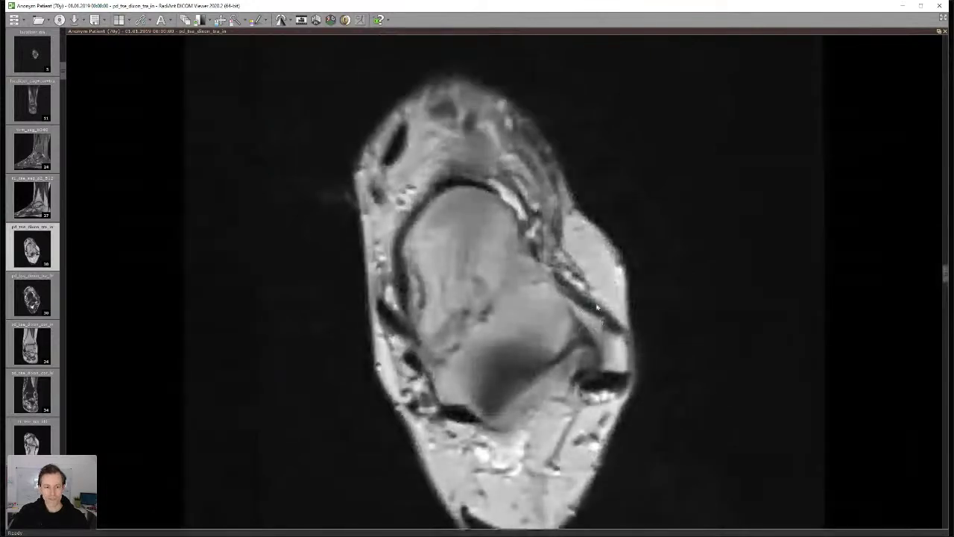
left_click_drag(597, 309, 563, 291)
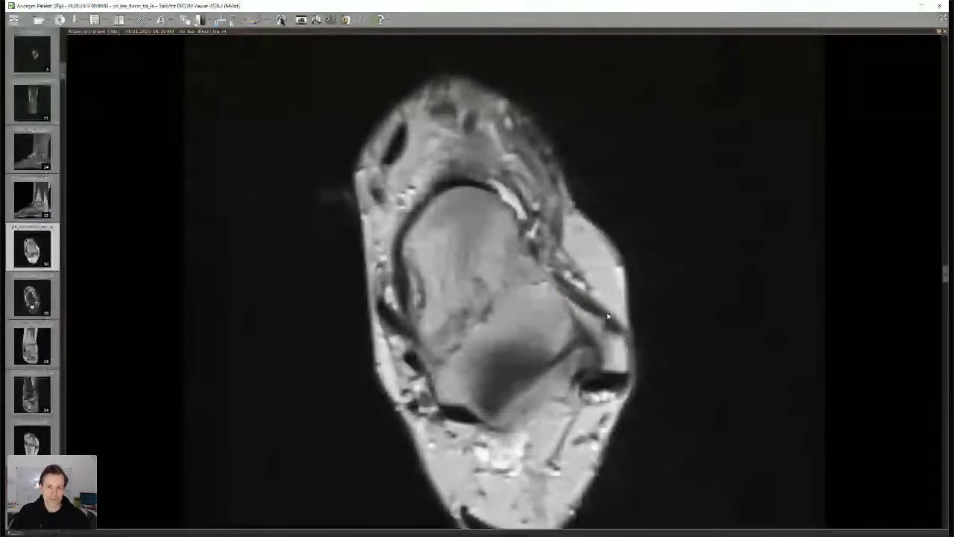
scroll(608, 317, "down", 2)
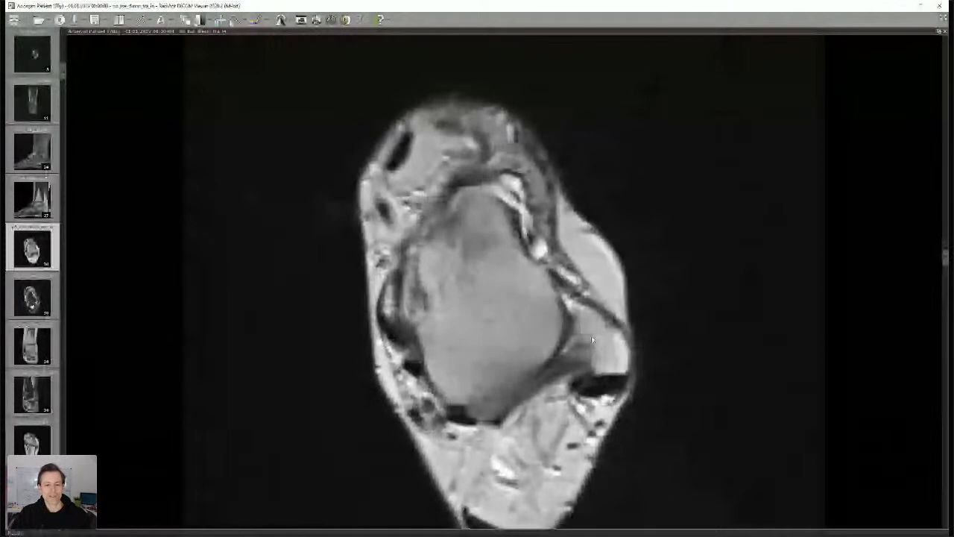
scroll(593, 335, "down", 1)
scroll(589, 317, "down", 1)
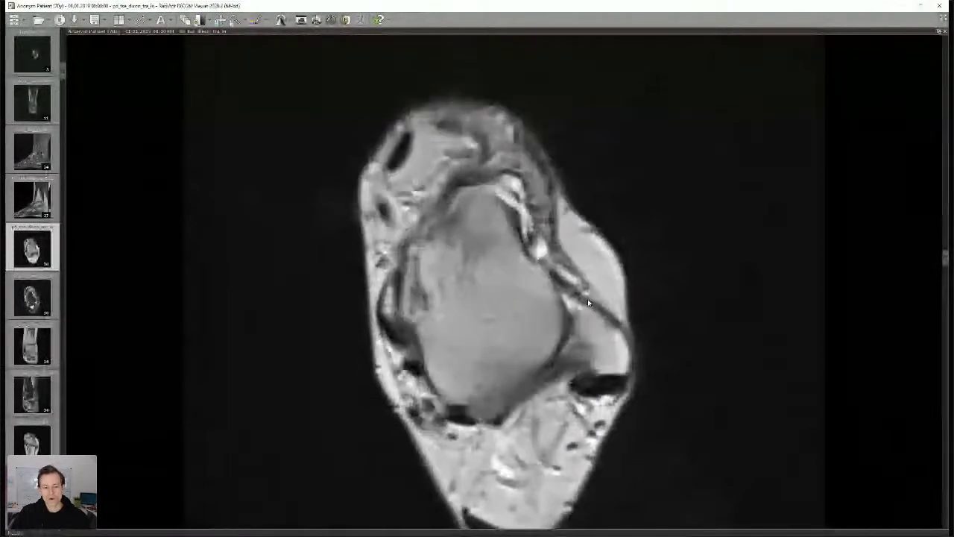
scroll(559, 305, "down", 1)
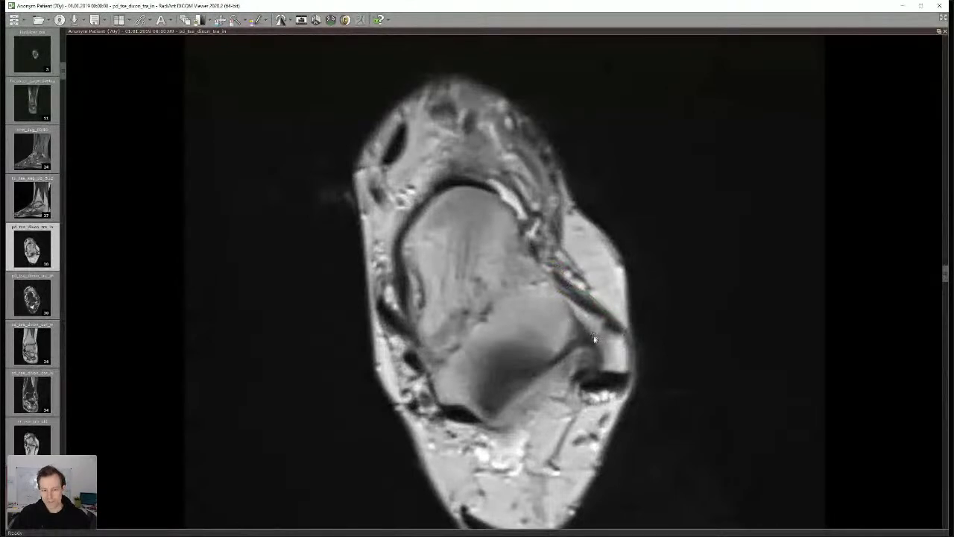
scroll(562, 339, "down", 2)
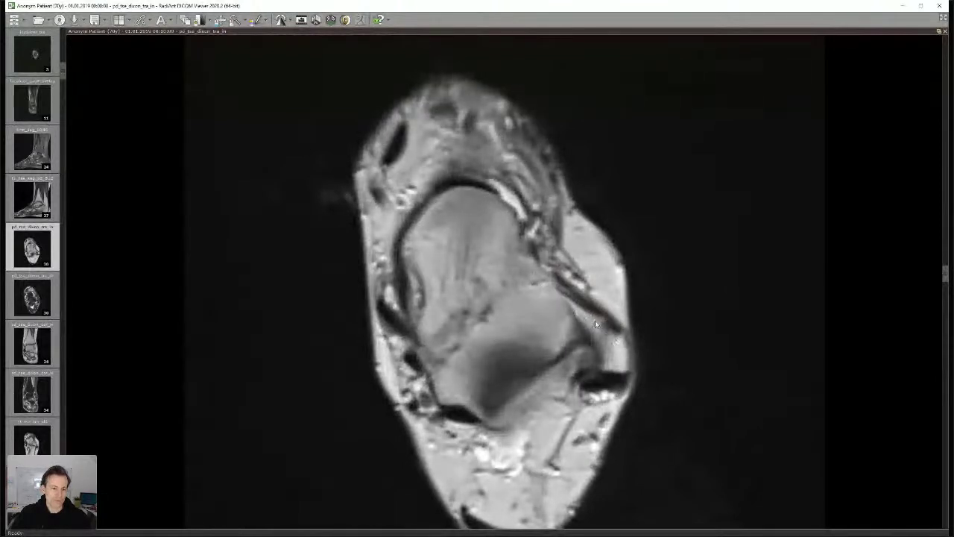
- Show the pd_tse_dixon_cor_in coronal series enlarged and examine the structures between the fibular tip and the lateral calcaneus
left_click_drag(35, 346, 323, 66)
scroll(552, 319, "up", 3)
scroll(592, 360, "up", 3)
scroll(546, 343, "down", 3)
left_click_drag(538, 251, 494, 81)
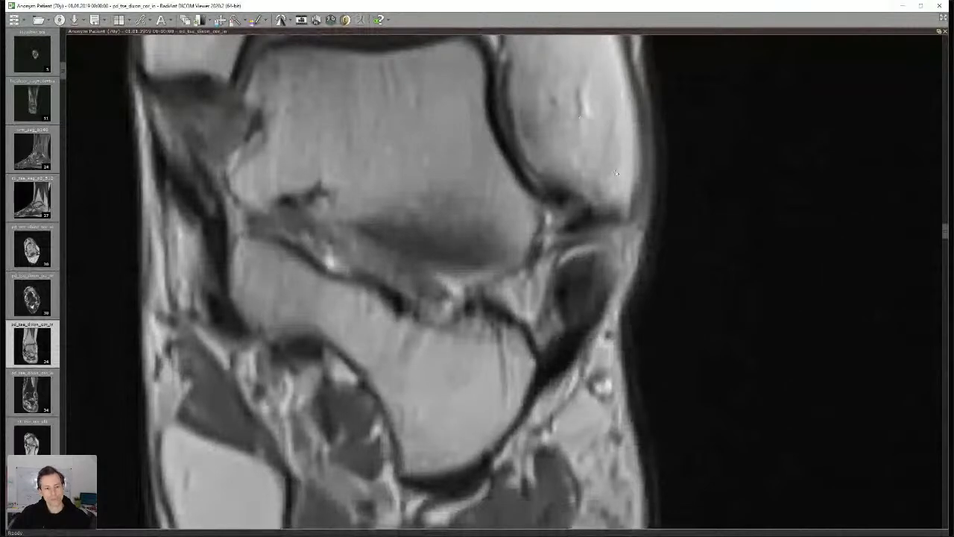
scroll(611, 254, "down", 2)
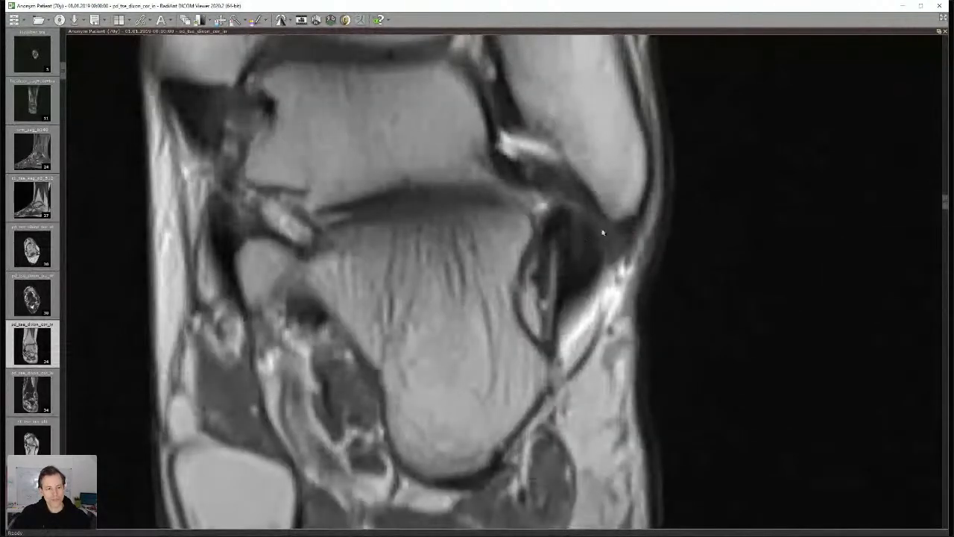
scroll(607, 217, "down", 1)
scroll(606, 205, "down", 1)
scroll(603, 212, "down", 2)
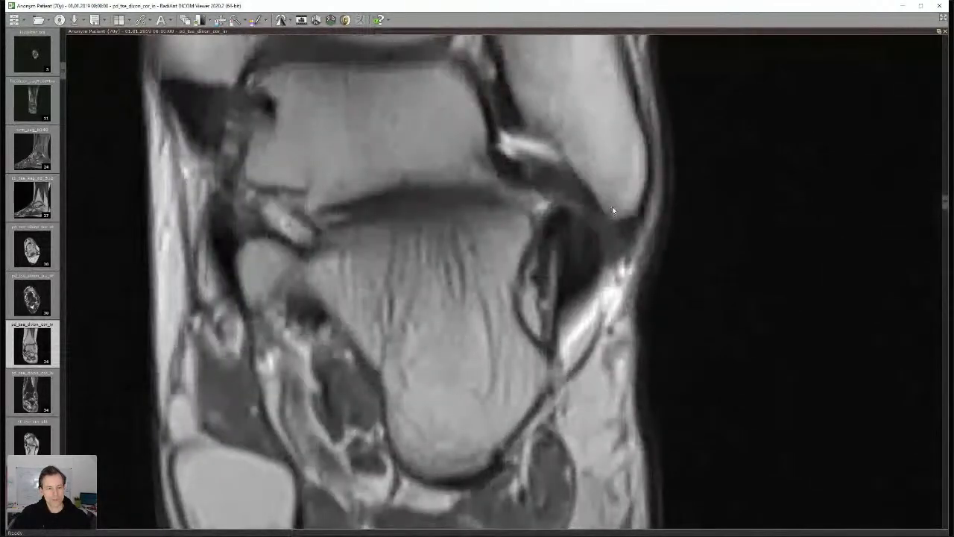
- Trace the dark band running from the fibular tip along the lateral calcaneus on the coronal slice and check the neighbouring slices
left_click_drag(534, 237, 524, 282)
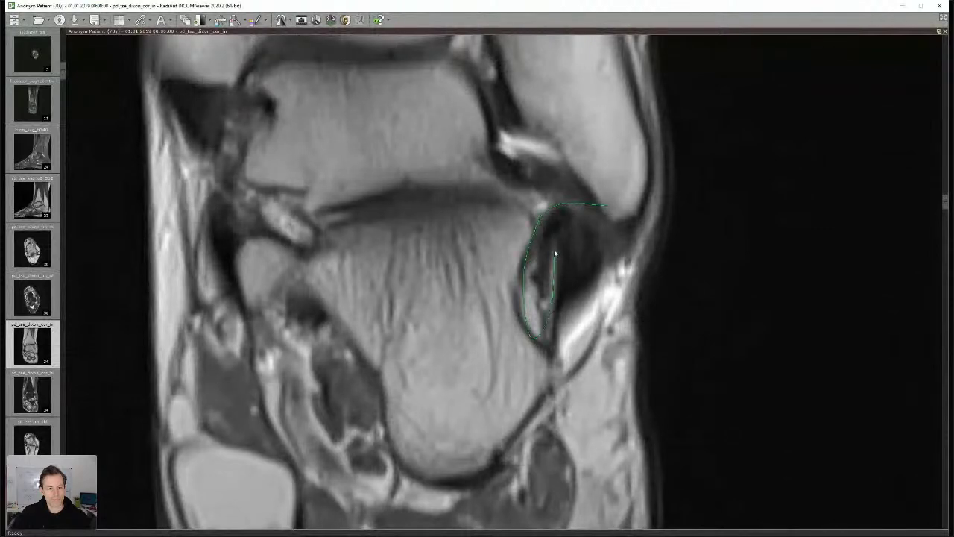
mouse_move(614, 214)
left_mouse_down()
mouse_move(561, 283)
mouse_move(594, 233)
mouse_move(565, 278)
mouse_move(586, 231)
mouse_move(574, 277)
mouse_move(598, 253)
mouse_move(582, 276)
left_mouse_up()
scroll(581, 276, "down", 4)
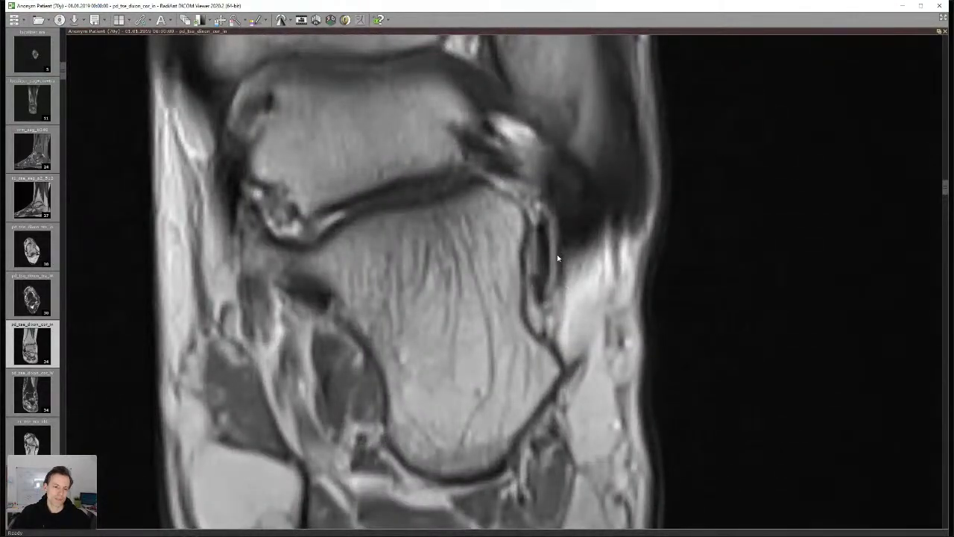
- Follow the outlined dark ligament band beside the lateral calcaneus across adjacent coronal slices and delete the outlines drawn there
scroll(559, 260, "up", 4)
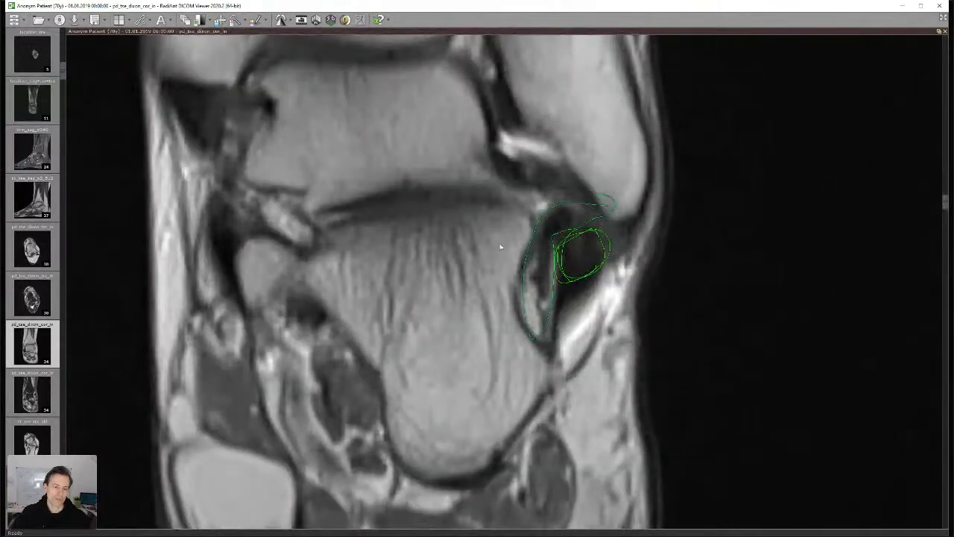
scroll(522, 283, "down", 2)
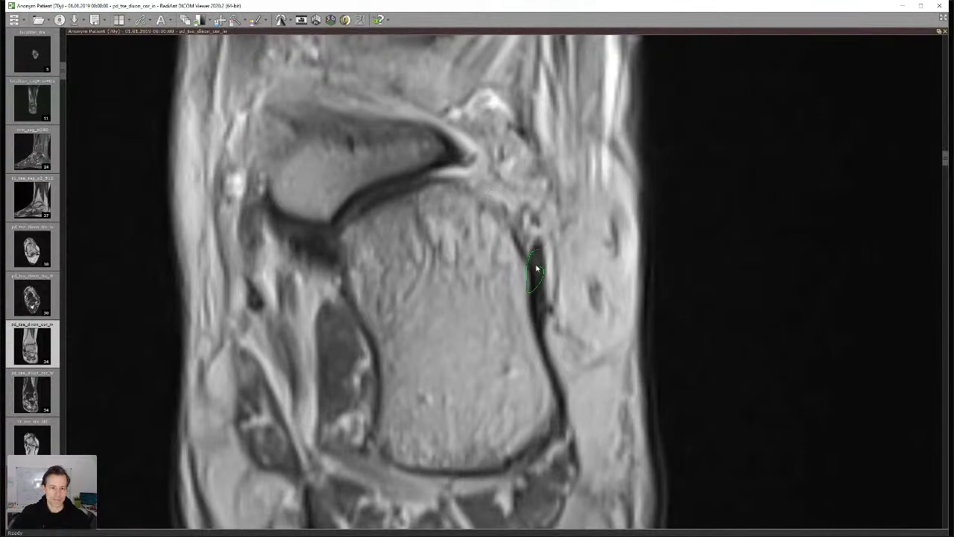
scroll(535, 268, "down", 4)
scroll(597, 230, "up", 1)
key("Delete")
key("Delete")
scroll(545, 309, "down", 3)
scroll(545, 296, "up", 7)
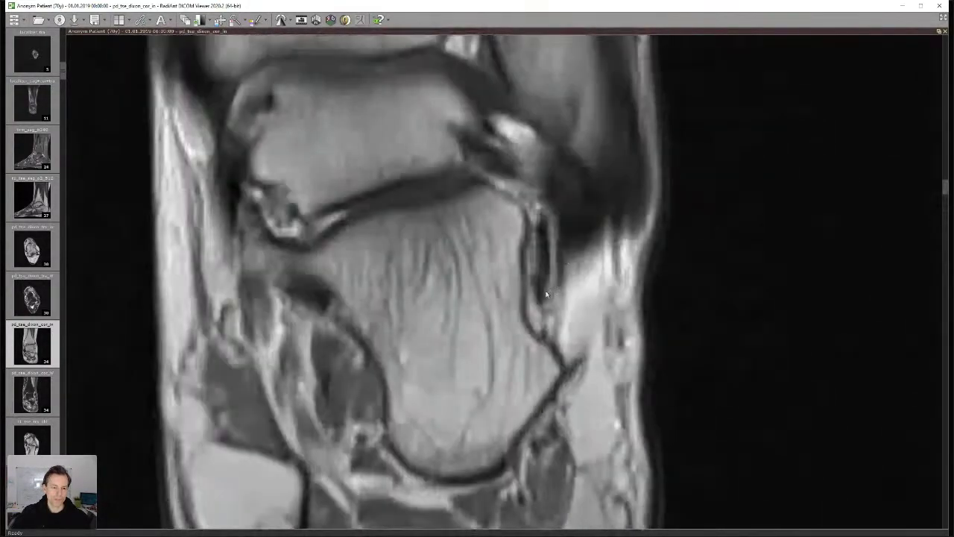
- Trace the dark band along the lateral calcaneus through the coronal slices up to the fibular tip
scroll(543, 283, "down", 3)
scroll(560, 234, "down", 3)
scroll(576, 221, "up", 3)
scroll(541, 282, "down", 3)
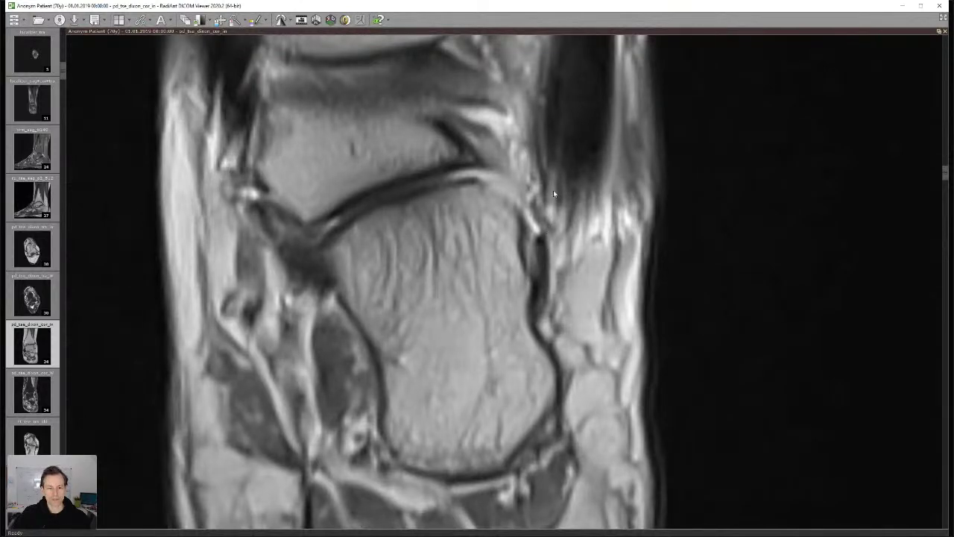
scroll(550, 224, "down", 2)
scroll(610, 267, "down", 2)
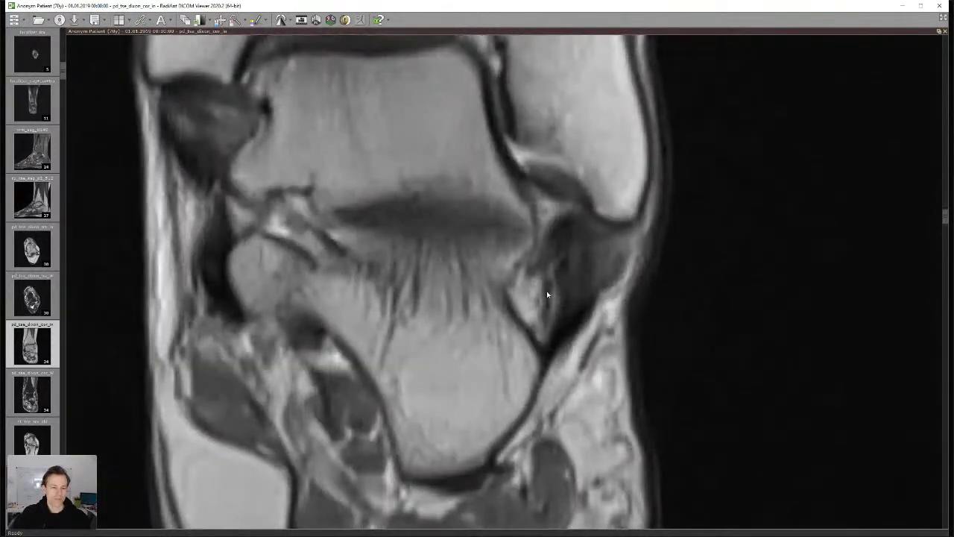
scroll(549, 271, "down", 1)
- Load the pd_tse_dixon_tra_in axial series into the lower middle viewport, enlarge it and magnify the ankle
double_click(517, 270)
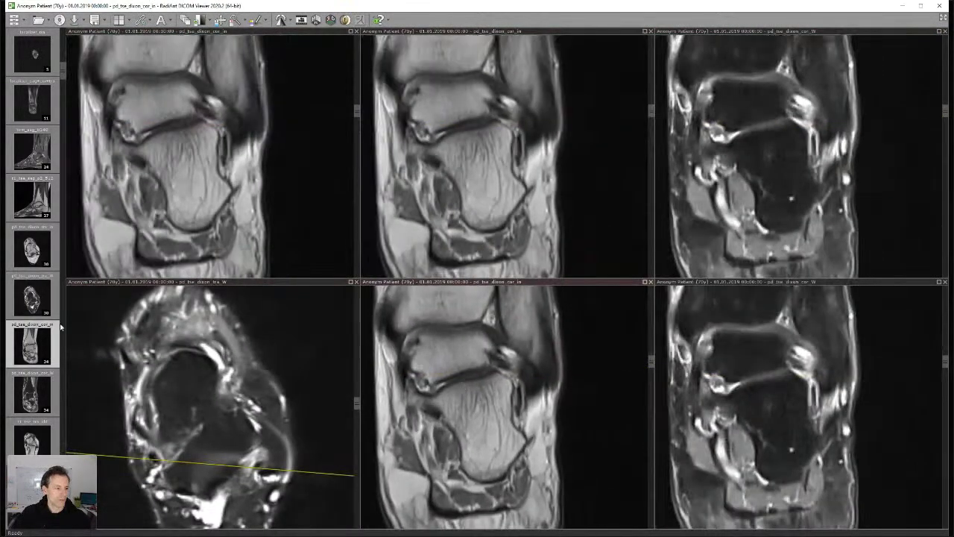
left_click_drag(41, 242, 454, 376)
double_click(517, 345)
left_click_drag(245, 204, 302, 171)
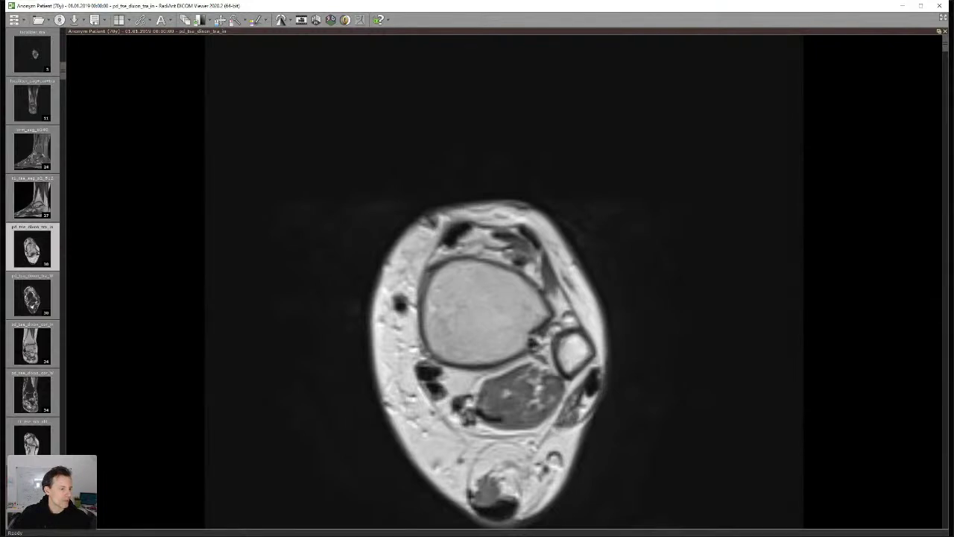
left_click_drag(333, 348, 332, 257)
left_click_drag(537, 276, 542, 303)
- Compare the ligaments around the distal fibula on axial slices from the talus up to the tibiofibular level
scroll(546, 308, "down", 5)
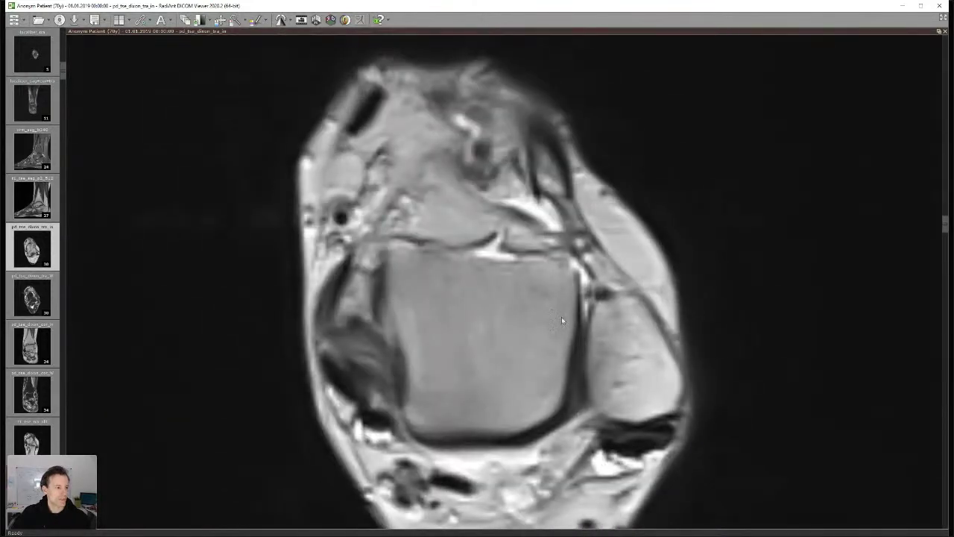
scroll(578, 347, "down", 3)
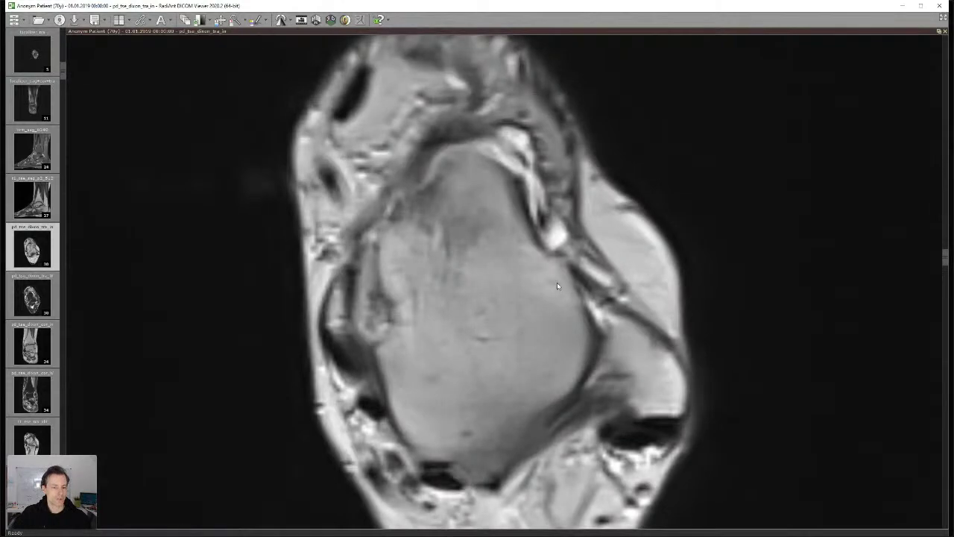
scroll(559, 317, "up", 7)
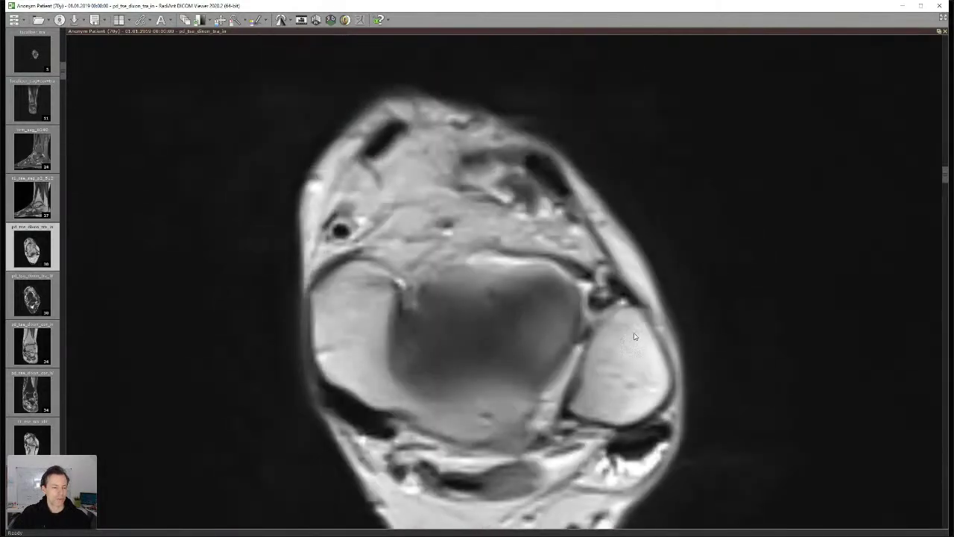
scroll(612, 327, "up", 2)
scroll(607, 313, "down", 2)
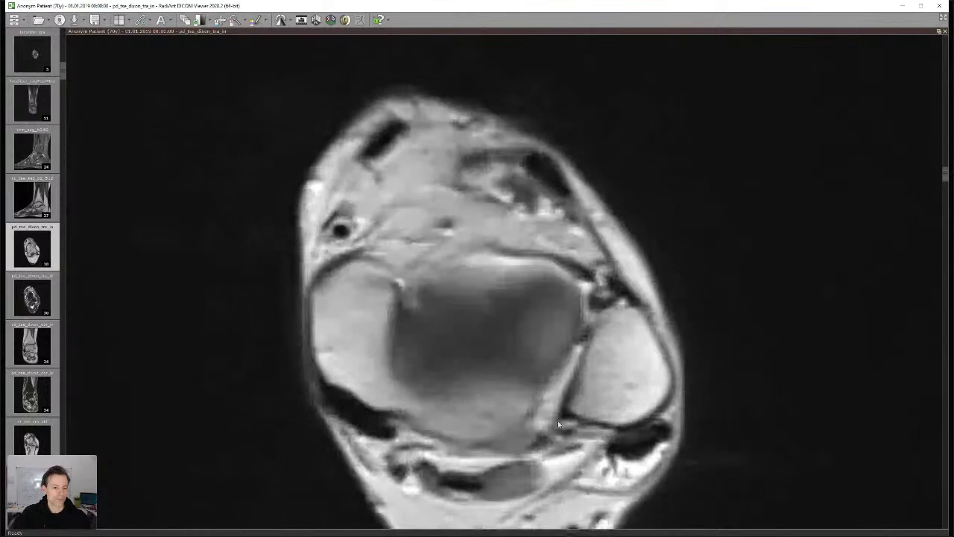
scroll(568, 436, "up", 2)
scroll(566, 438, "up", 2)
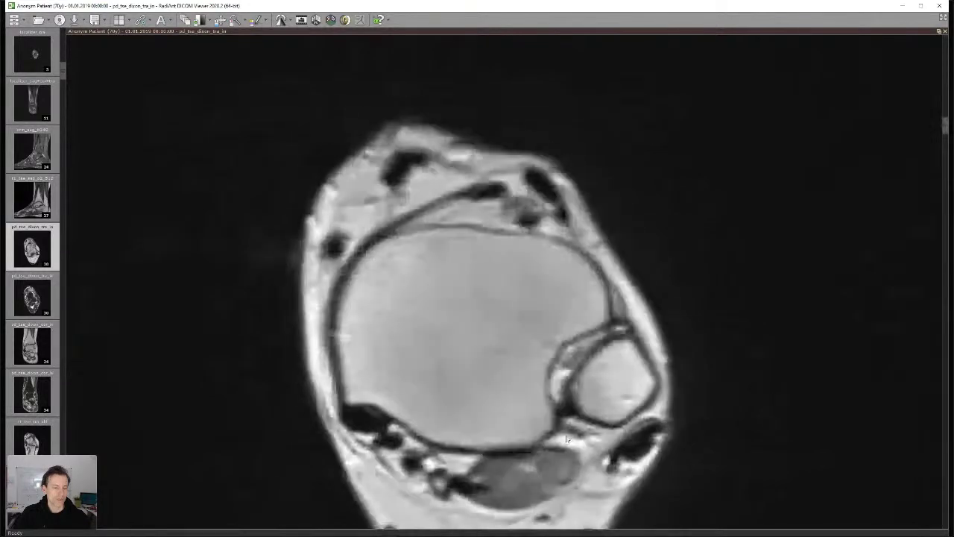
- Enlarge the pd_tse_dixon_cor_in coronal series and check the syndesmosis and the band beside the lateral calcaneus
double_click(567, 440)
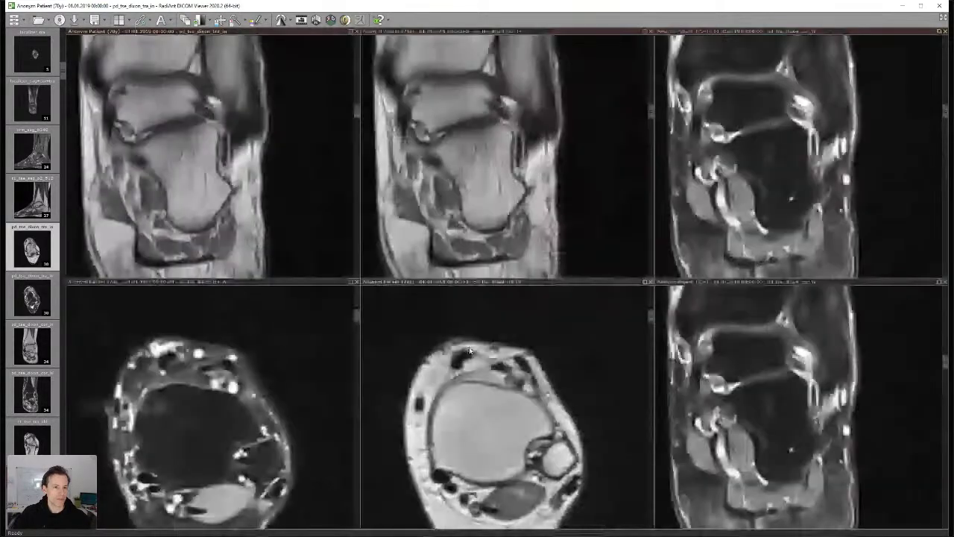
double_click(495, 82)
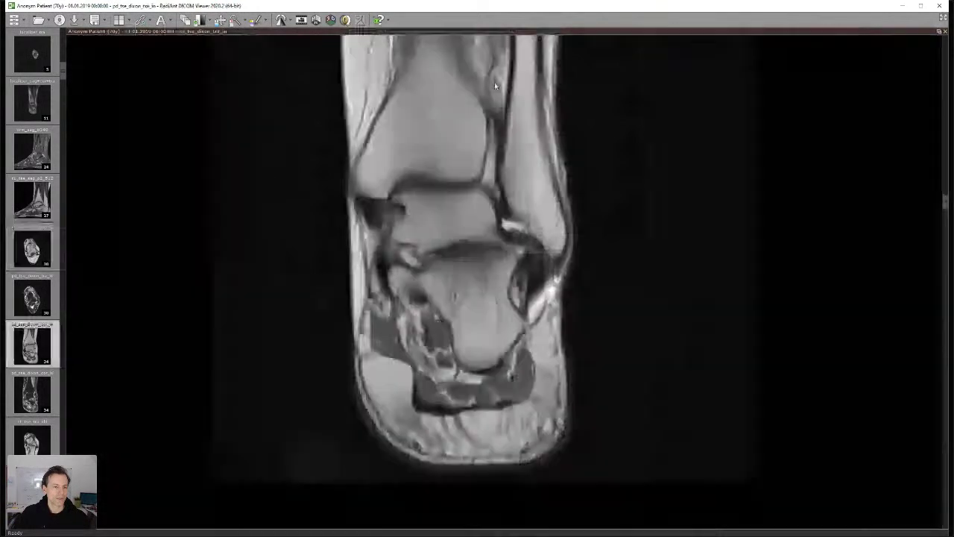
scroll(494, 82, "down", 2)
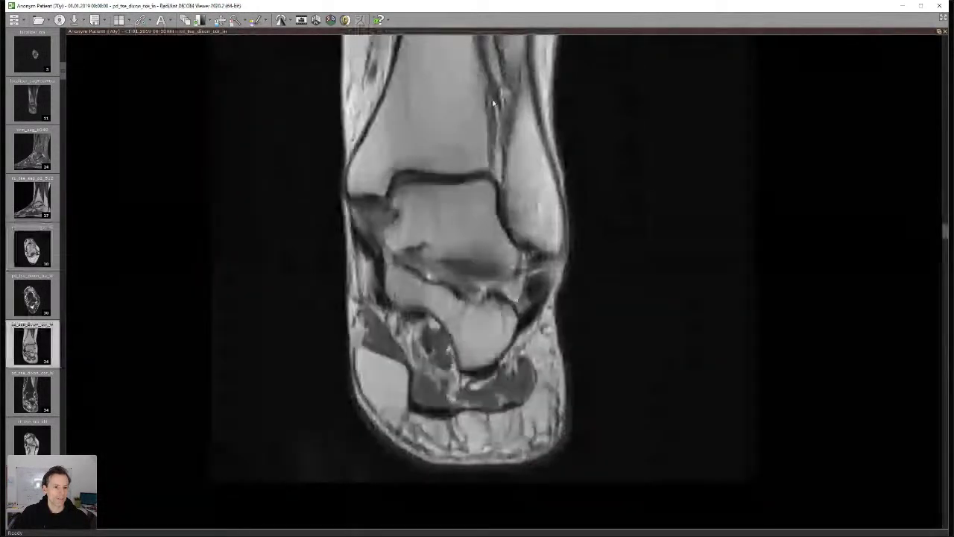
scroll(493, 103, "down", 1)
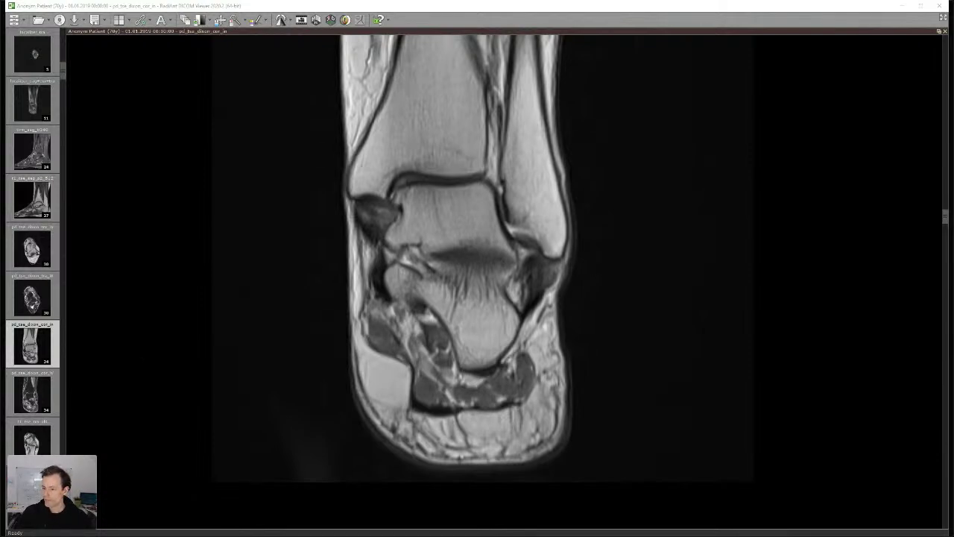
scroll(512, 312, "down", 2)
scroll(515, 306, "up", 2)
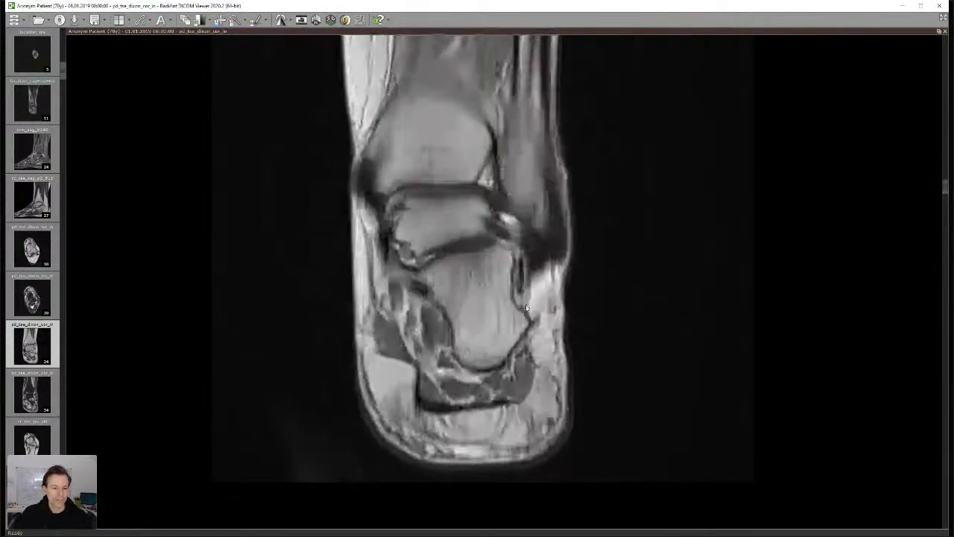
scroll(518, 289, "up", 2)
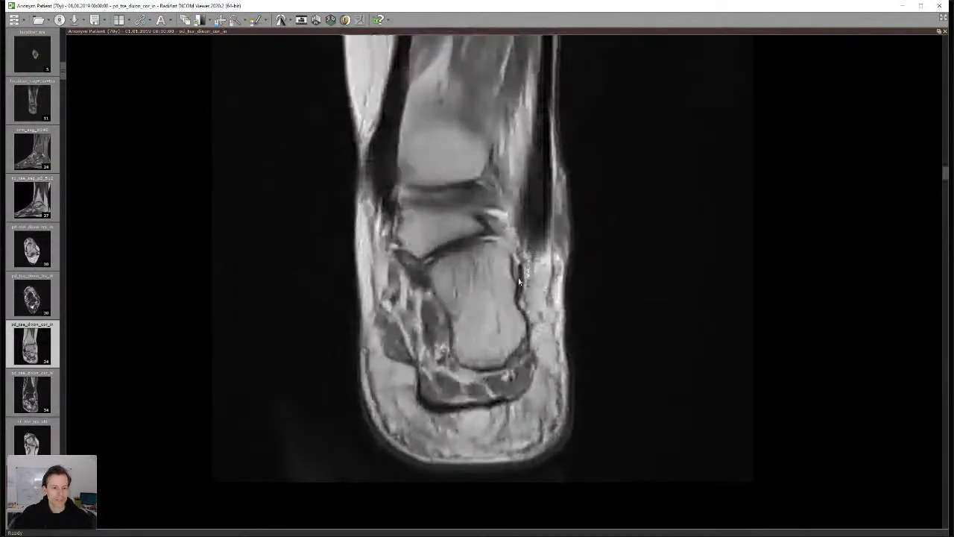
- Compare the coronal slices at the posterior talus and fibula in the six-view layout and enlarged
double_click(519, 281)
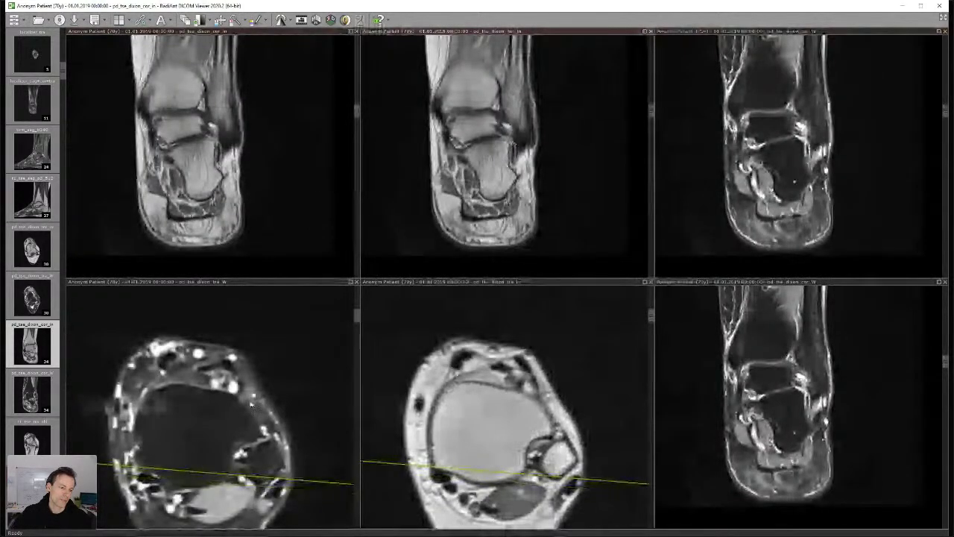
scroll(472, 423, "down", 3)
scroll(472, 422, "down", 4)
double_click(530, 233)
scroll(531, 234, "up", 2)
scroll(531, 233, "down", 4)
scroll(549, 259, "down", 5)
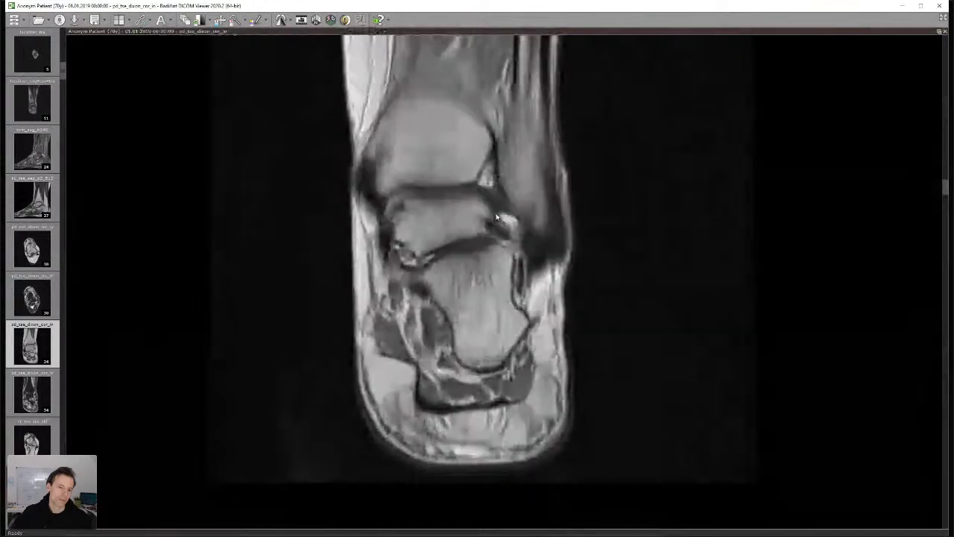
double_click(486, 222)
scroll(440, 376, "down", 4)
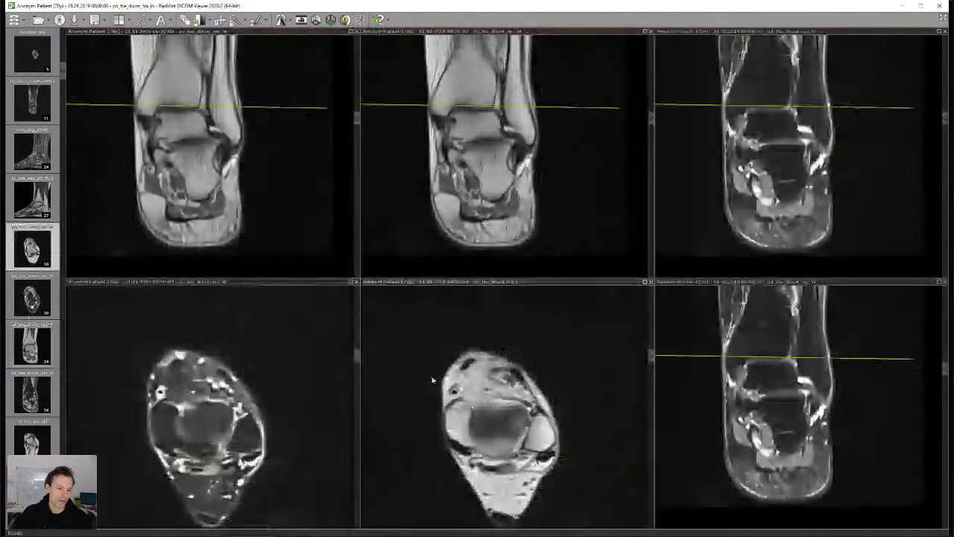
- Enlarge the axial series and examine the posterior ligaments and peroneal tendons behind the distal fibula
double_click(450, 373)
scroll(451, 375, "down", 2)
scroll(450, 376, "down", 4)
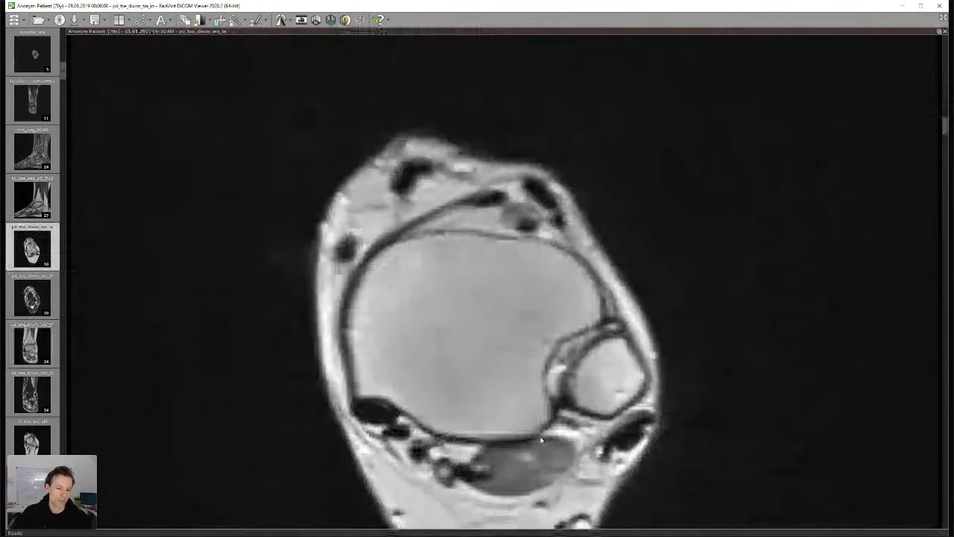
scroll(552, 433, "up", 4)
scroll(553, 430, "down", 6)
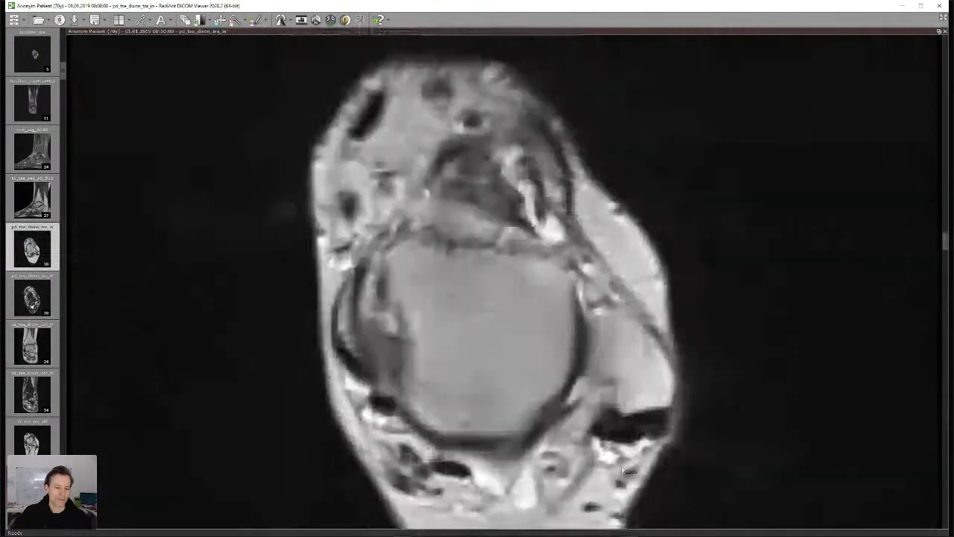
scroll(601, 430, "down", 2)
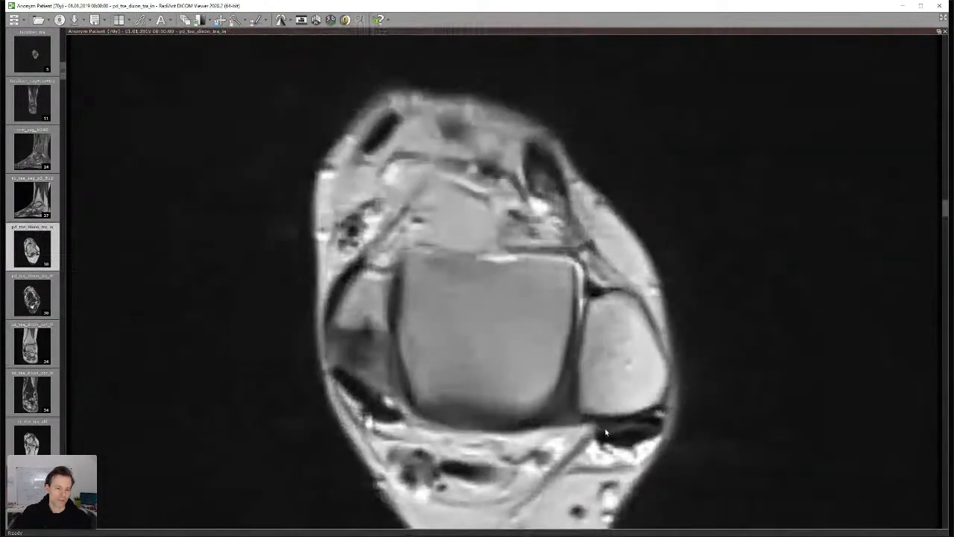
scroll(589, 427, "down", 1)
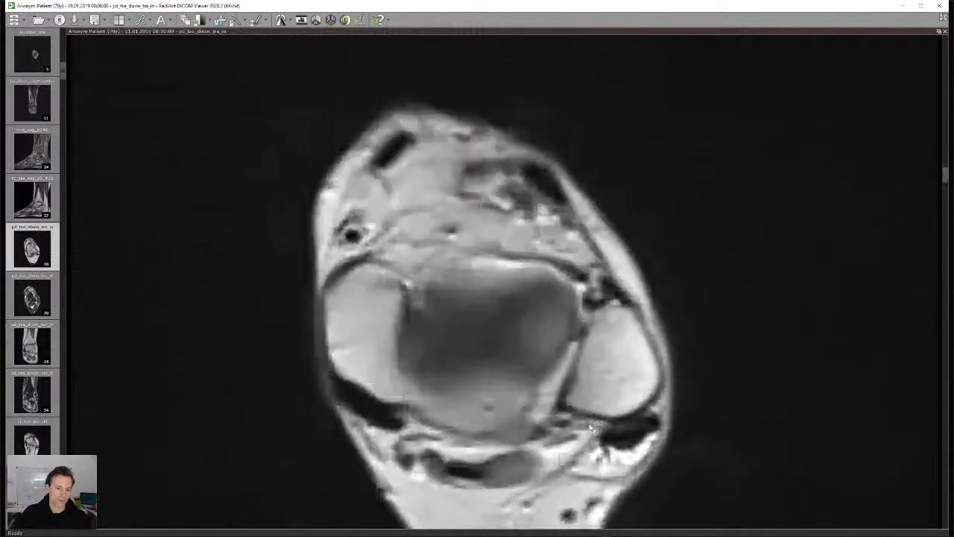
- Enlarge the coronal series, mark the dark band between the lateral talus and the fibula freehand, and compare adjacent slices
double_click(589, 427)
scroll(221, 219, "down", 1)
scroll(223, 213, "down", 6)
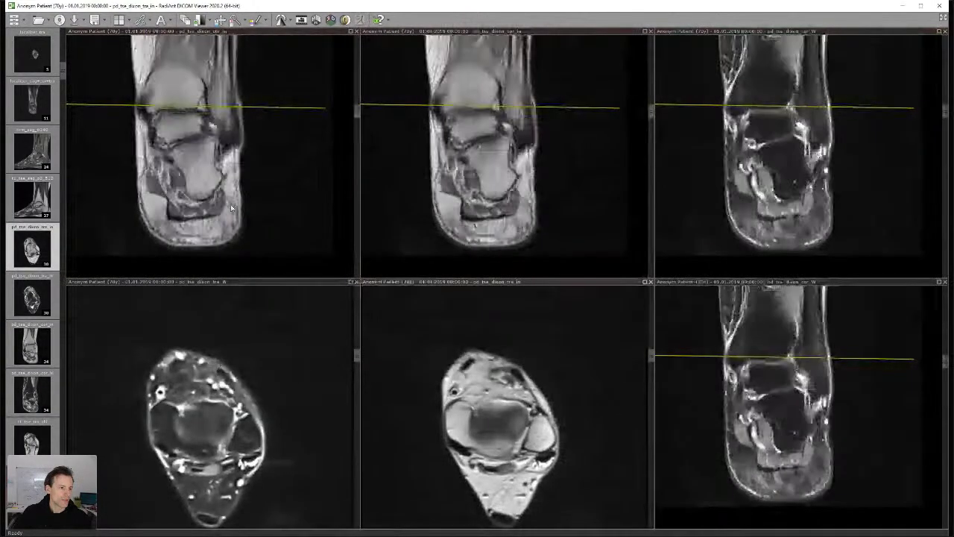
double_click(211, 181)
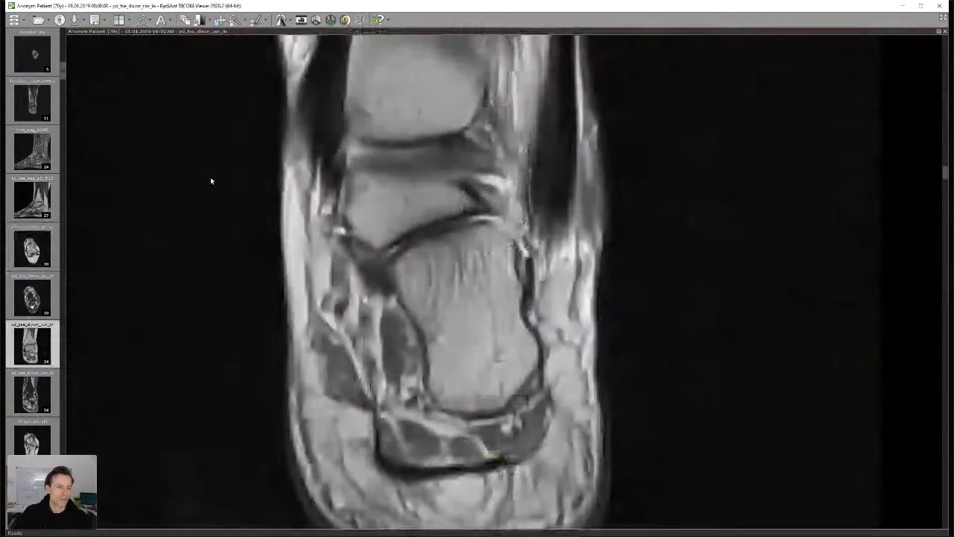
scroll(526, 187, "down", 2)
scroll(511, 213, "down", 3)
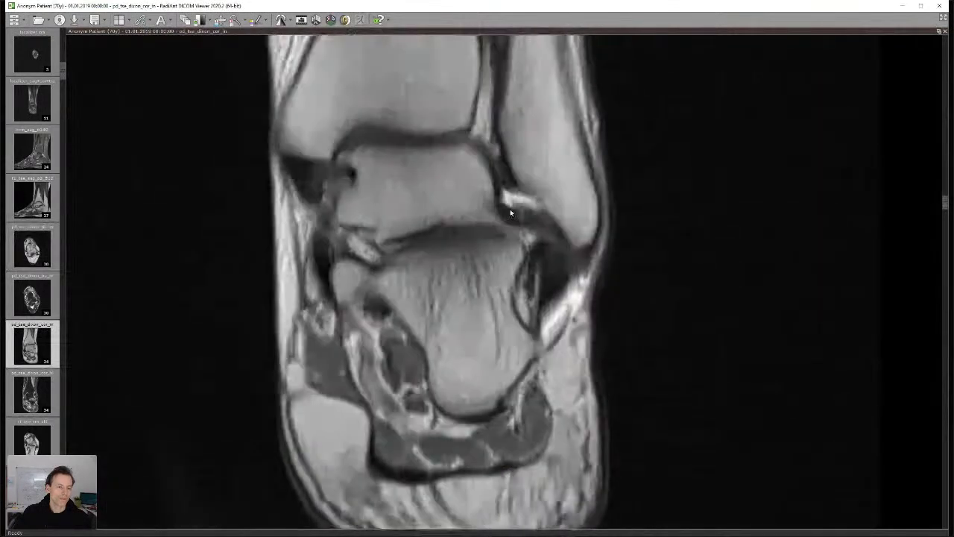
scroll(521, 211, "up", 2)
left_click_drag(482, 197, 524, 216)
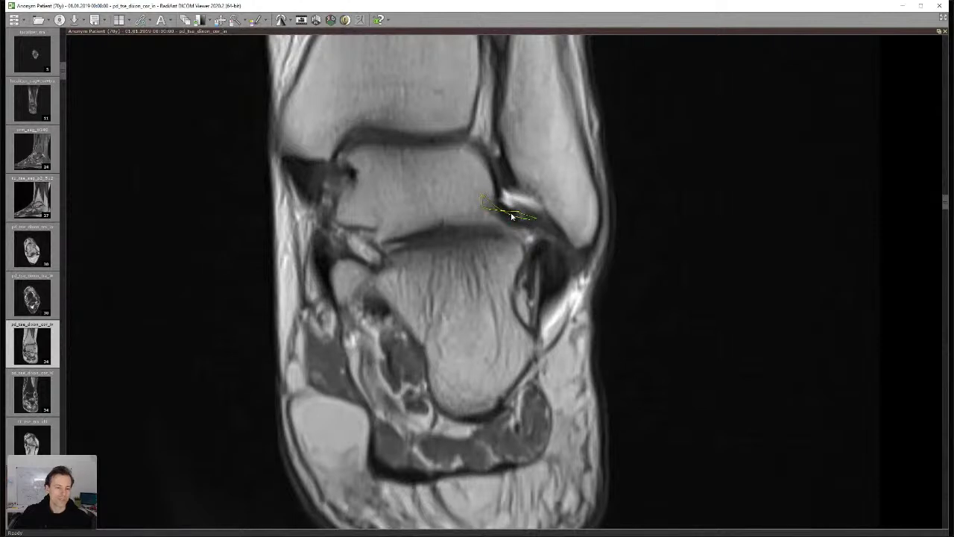
scroll(515, 214, "down", 3)
scroll(513, 221, "up", 4)
scroll(511, 231, "down", 3)
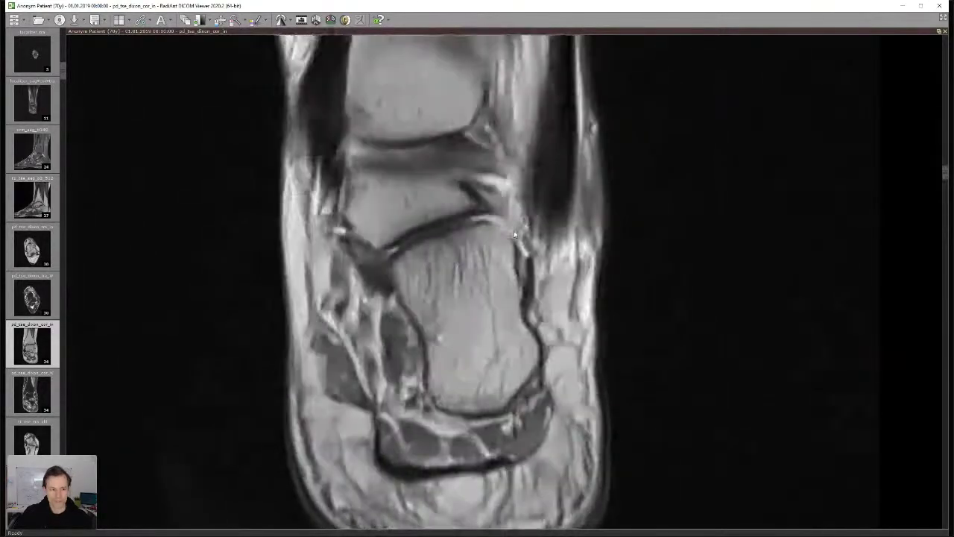
- Mark the dark deltoid ligament fibres between the medial malleolus and the talus with freehand lines on the coronal slice
scroll(311, 179, "down", 3)
scroll(306, 177, "down", 2)
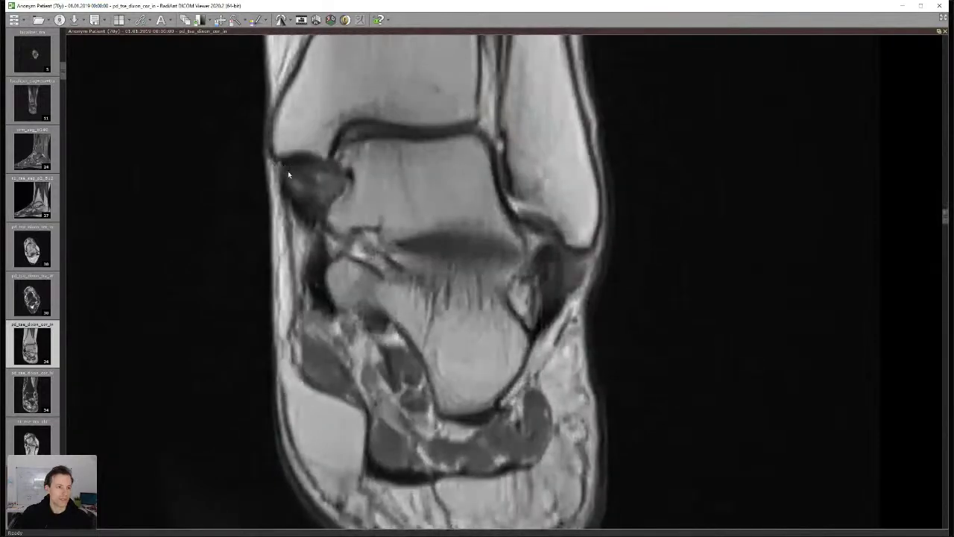
left_click_drag(298, 176, 346, 211)
left_click_drag(311, 165, 352, 189)
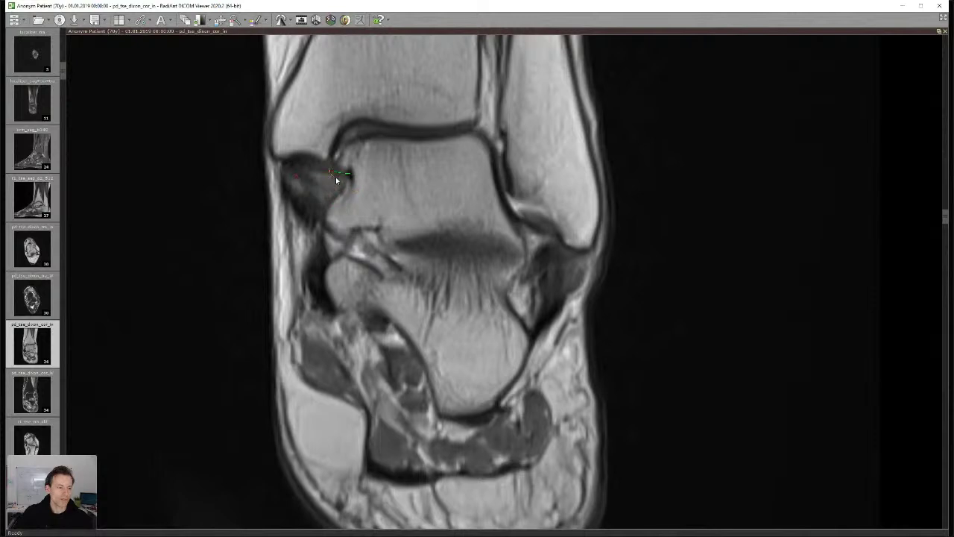
- Follow the deltoid ligament from the medial malleolus through the neighbouring coronal slices
scroll(322, 185, "down", 2)
scroll(318, 197, "down", 4)
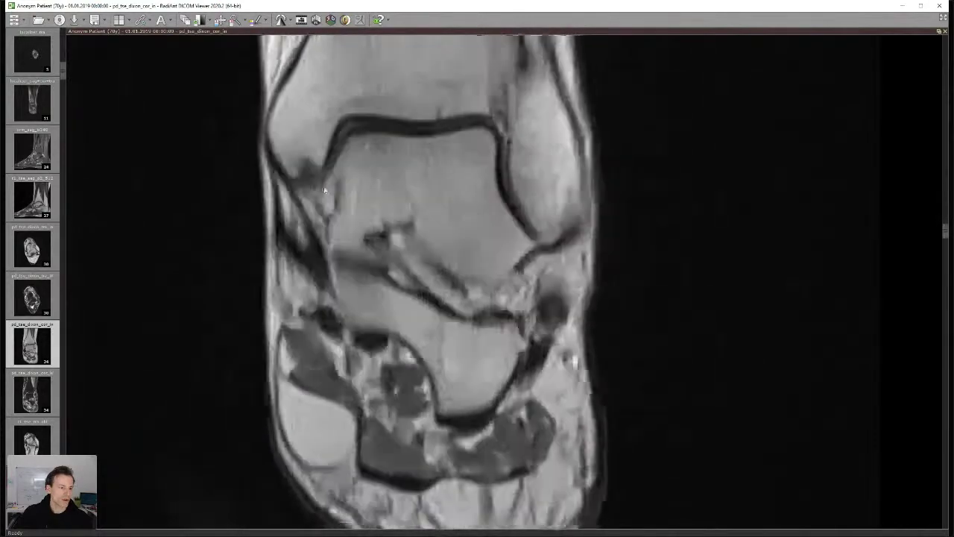
scroll(327, 197, "down", 2)
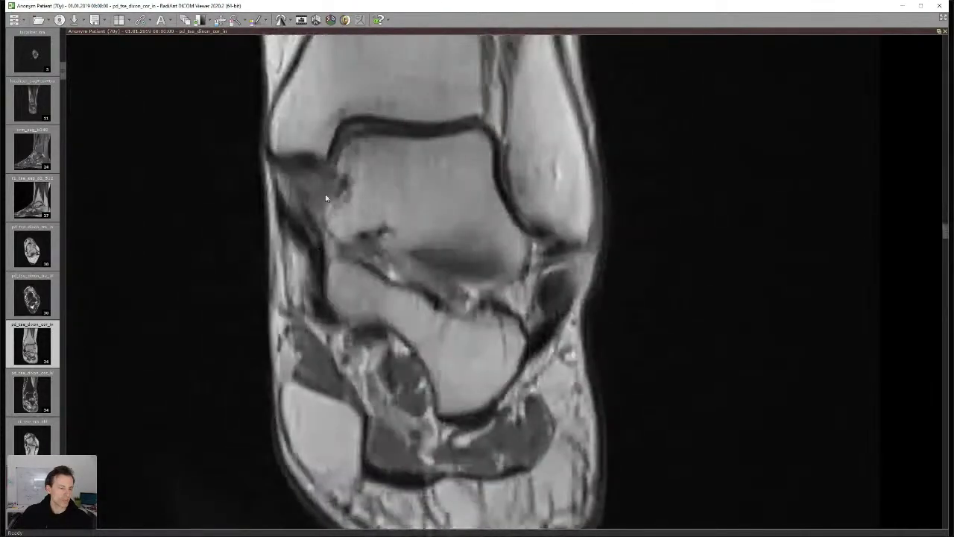
scroll(314, 183, "up", 2)
scroll(321, 183, "down", 3)
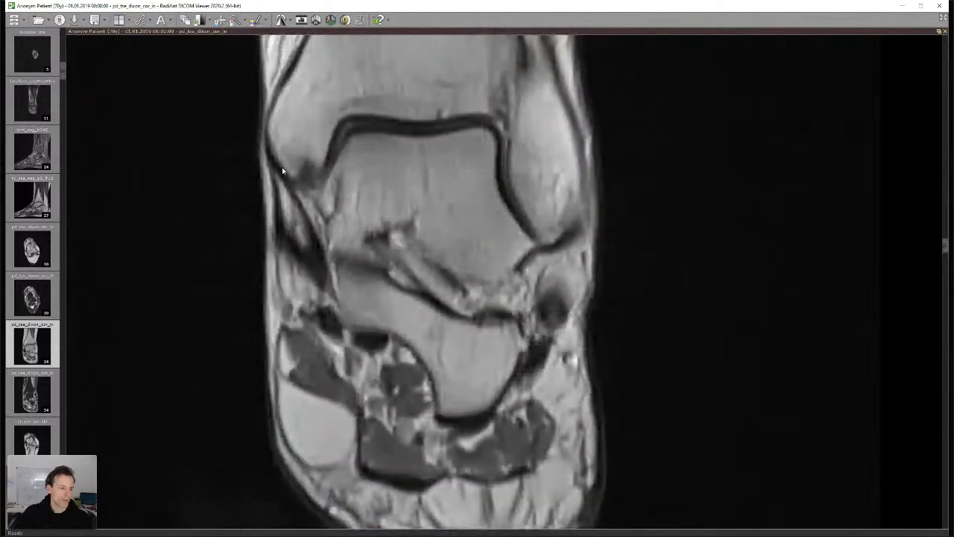
- Examine the medial ligaments and the adjacent flexor tendons between the medial malleolus, talus and calcaneus across successive coronal slices
scroll(305, 192, "down", 4)
scroll(336, 268, "down", 3)
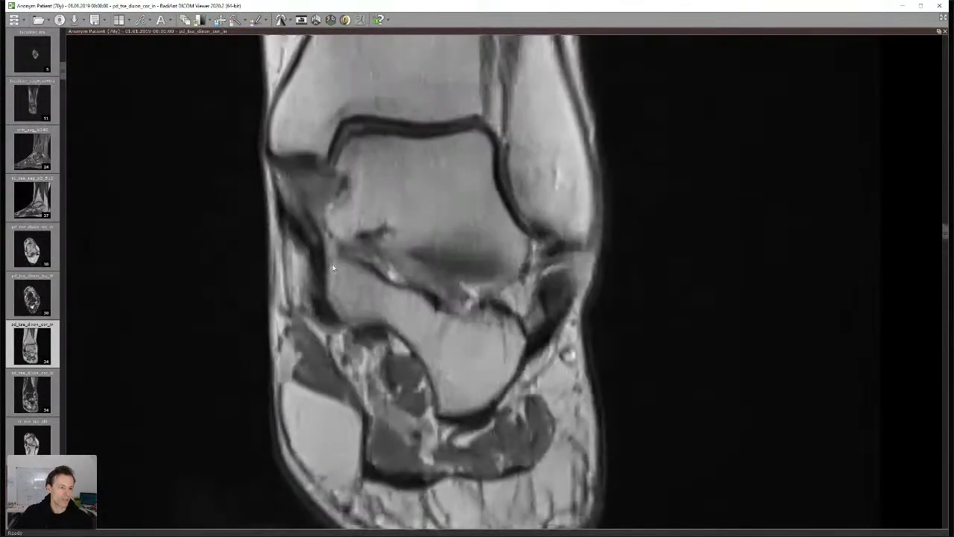
scroll(298, 190, "down", 4)
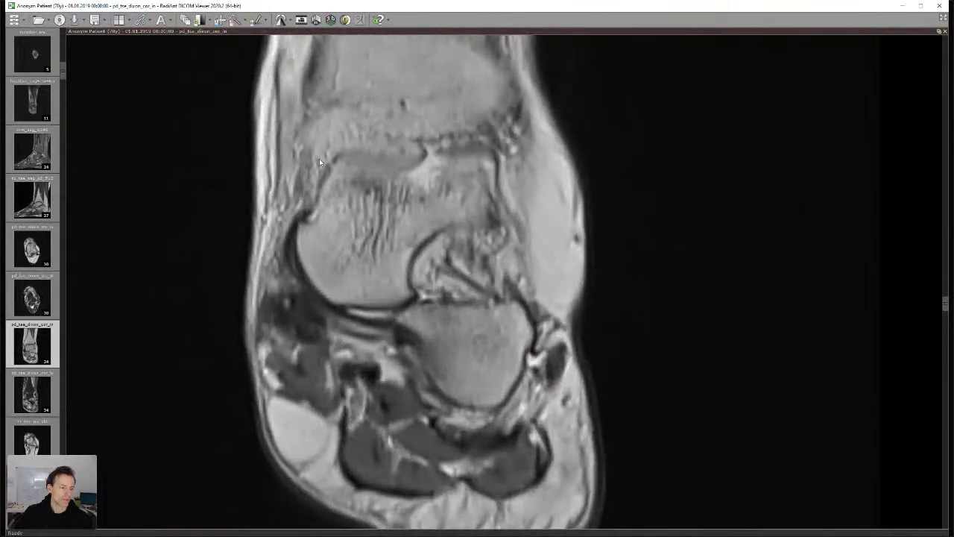
scroll(306, 194, "down", 2)
scroll(313, 231, "up", 7)
scroll(318, 220, "down", 2)
scroll(319, 241, "up", 1)
scroll(320, 246, "down", 5)
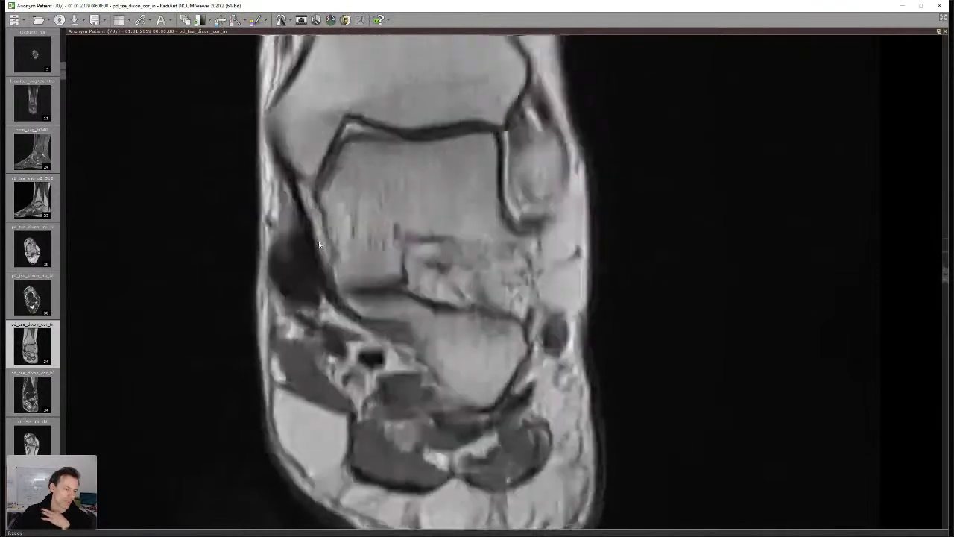
scroll(339, 277, "down", 2)
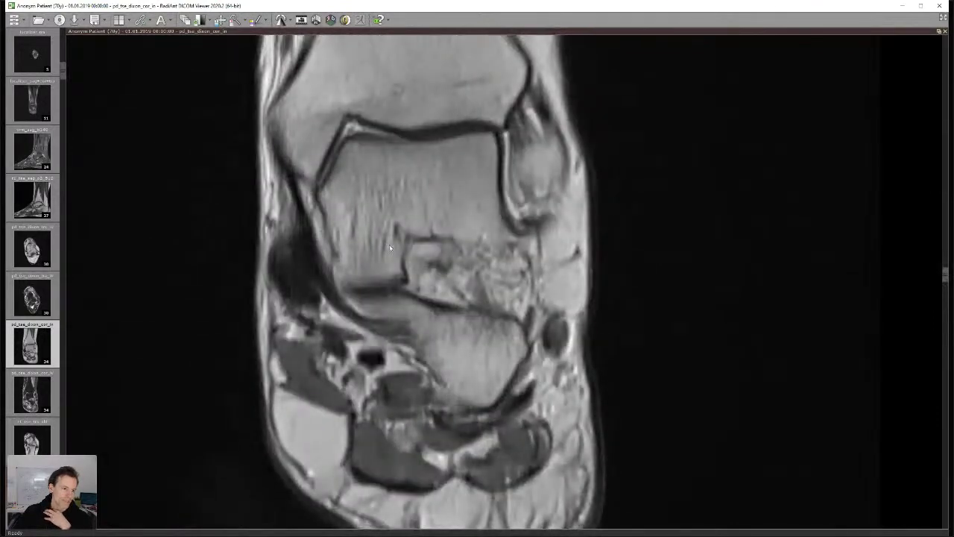
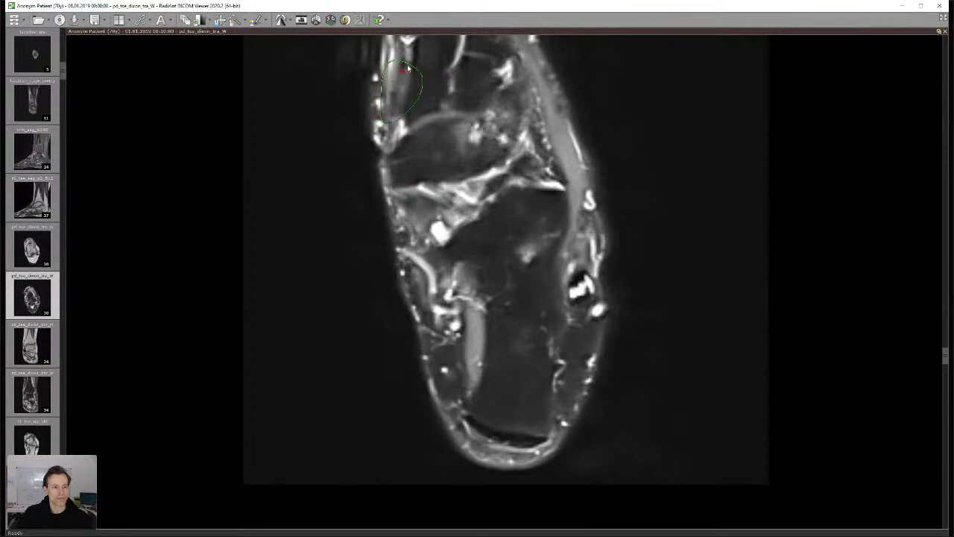
- Delete the anterior freehand outline on the fat-suppressed axial series, and outline the medial flexor and lateral peroneal tendon regions freehand
left_click(405, 74)
key("Delete")
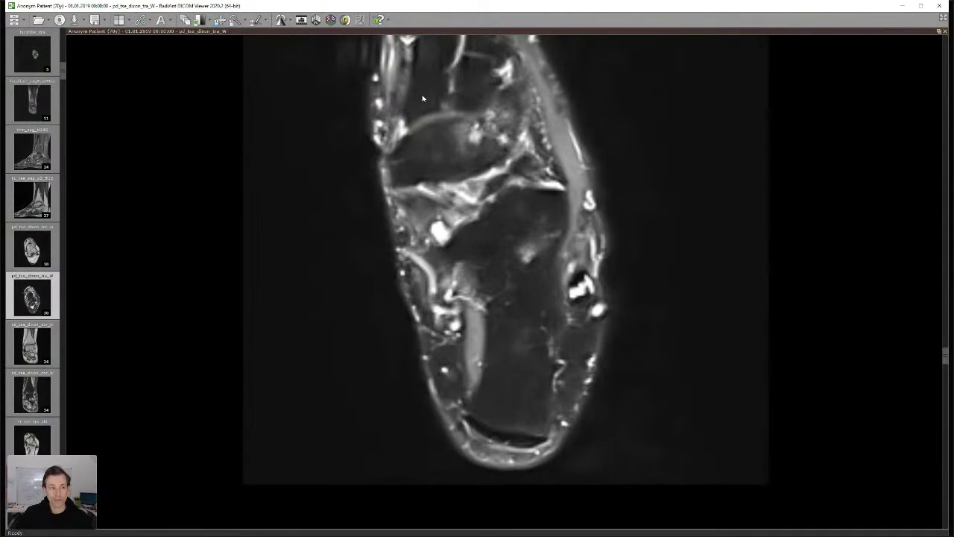
scroll(413, 103, "down", 8)
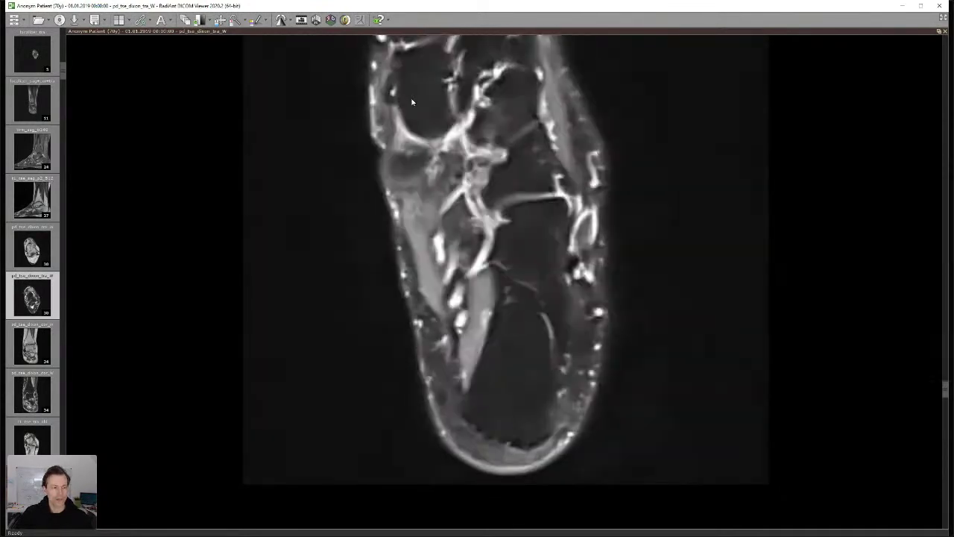
scroll(411, 96, "down", 3)
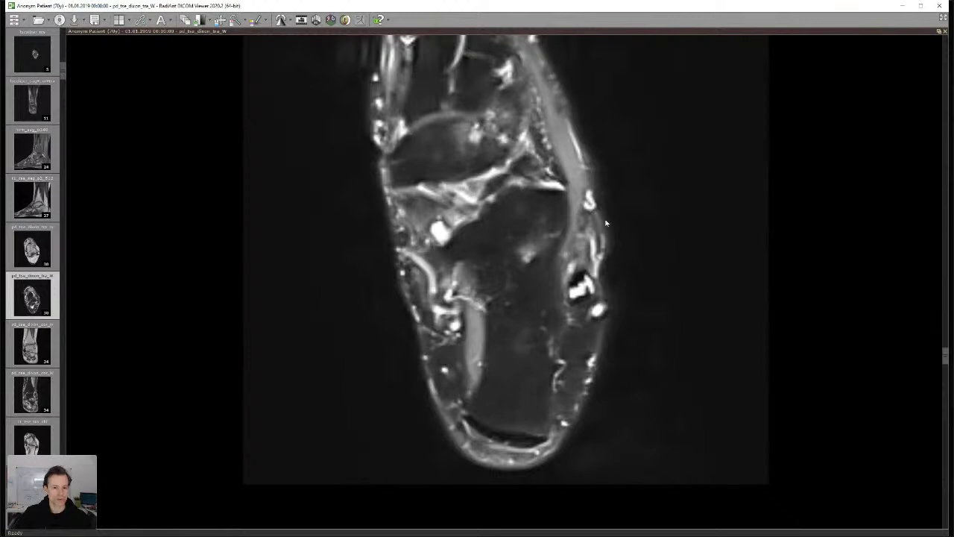
scroll(376, 152, "down", 2)
mouse_move(398, 250)
left_mouse_down()
mouse_move(395, 288)
mouse_move(478, 269)
mouse_move(390, 232)
left_mouse_up()
mouse_move(575, 264)
left_mouse_down()
mouse_move(569, 274)
mouse_move(644, 340)
left_mouse_up()
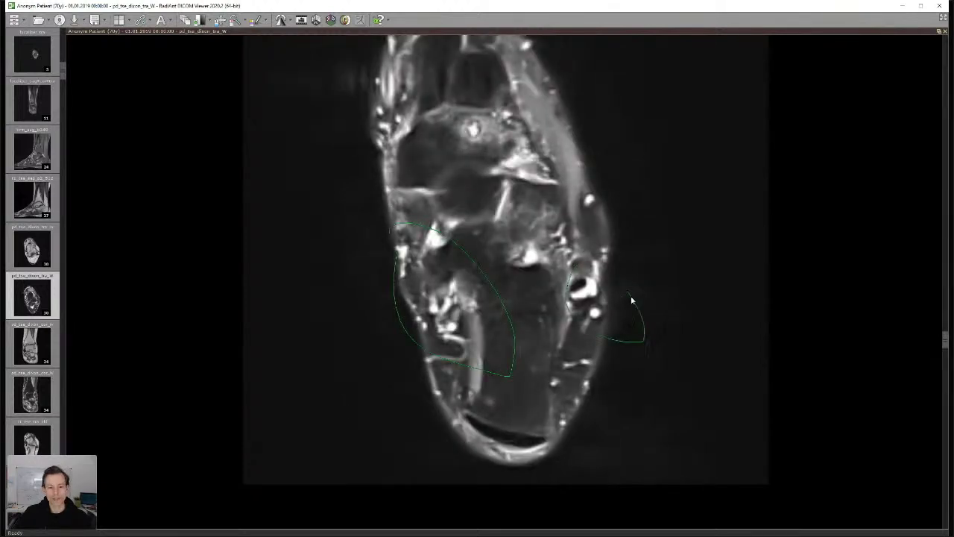
- Enlarge the fat-suppressed axial series and follow the medial flexor tendons behind the medial malleolus from slice to slice
scroll(644, 341, "down", 5)
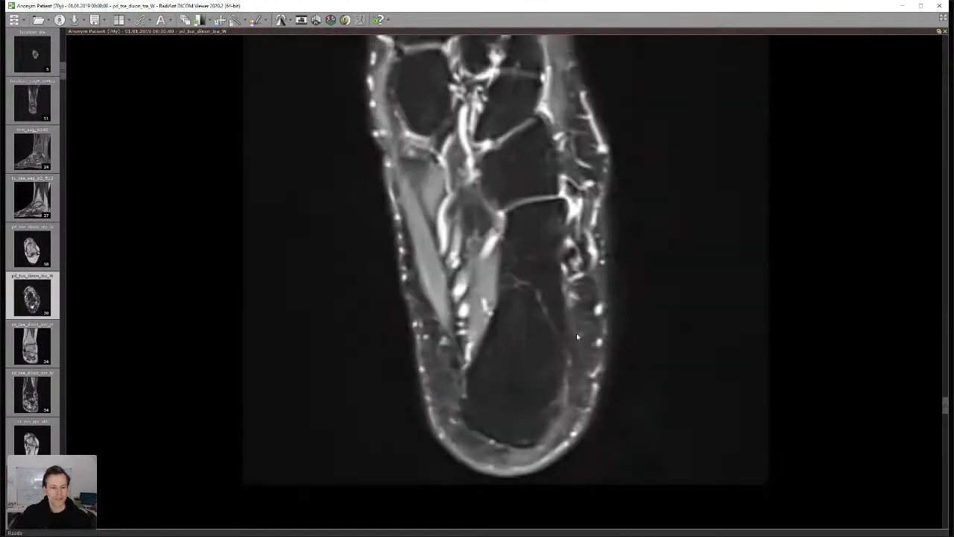
scroll(574, 362, "up", 20)
left_click_drag(571, 360, 397, 370)
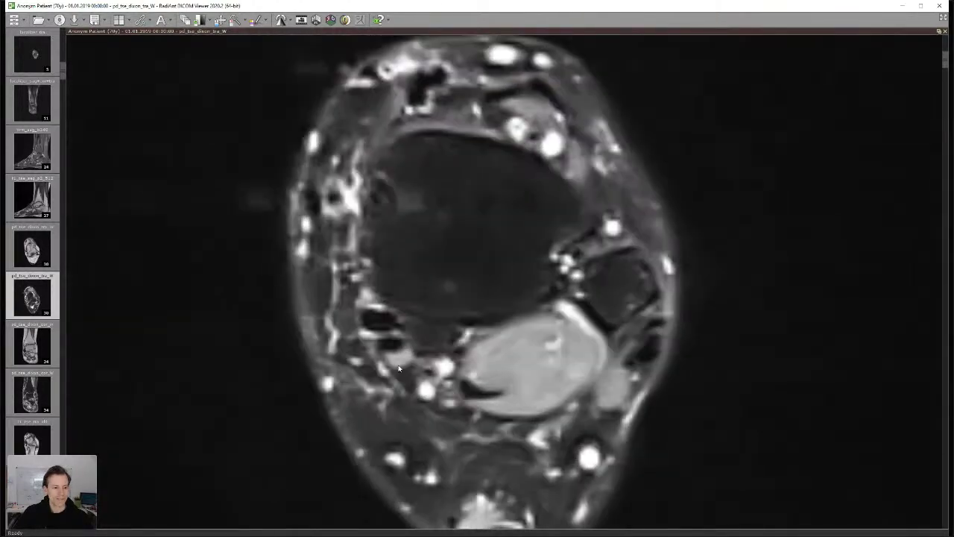
scroll(398, 370, "down", 5)
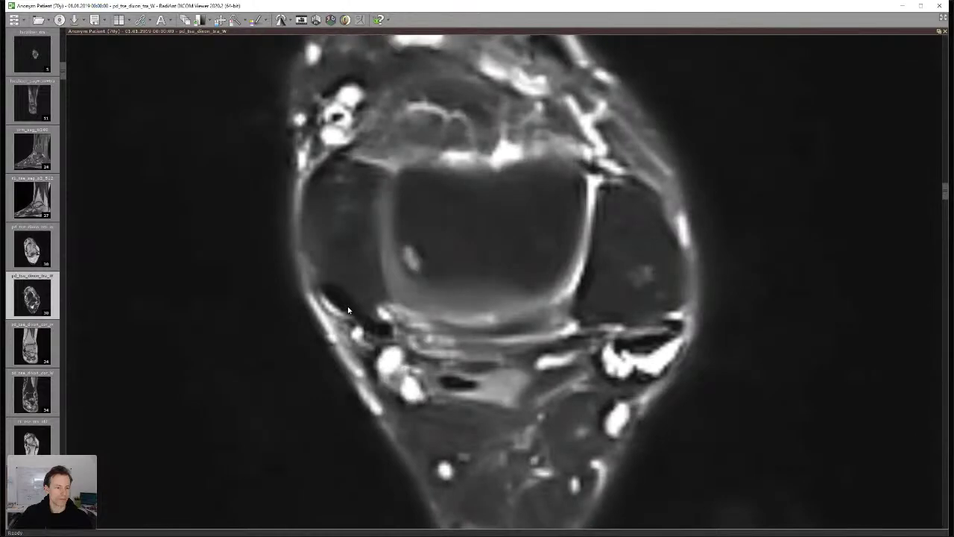
scroll(347, 310, "down", 4)
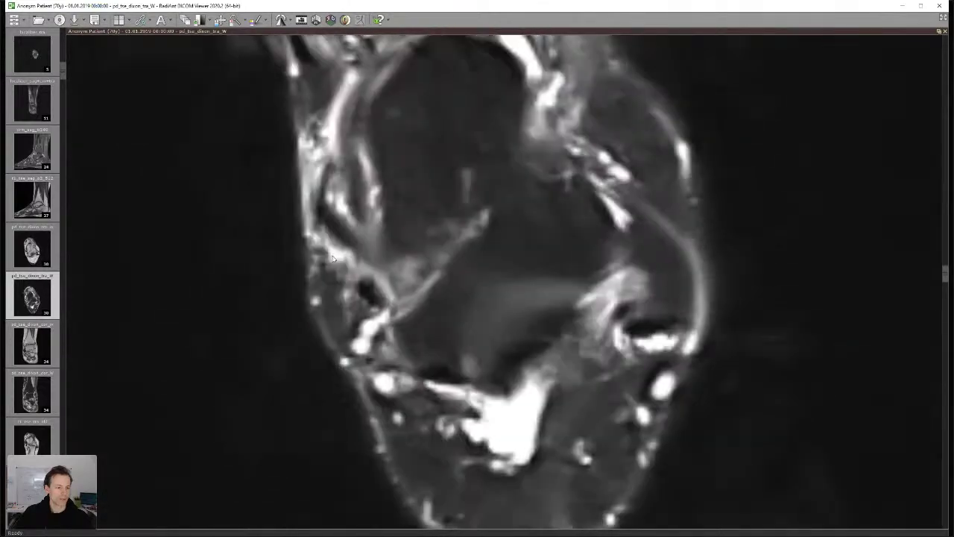
scroll(335, 254, "down", 6)
scroll(337, 227, "up", 6)
scroll(339, 248, "down", 6)
scroll(346, 299, "up", 3)
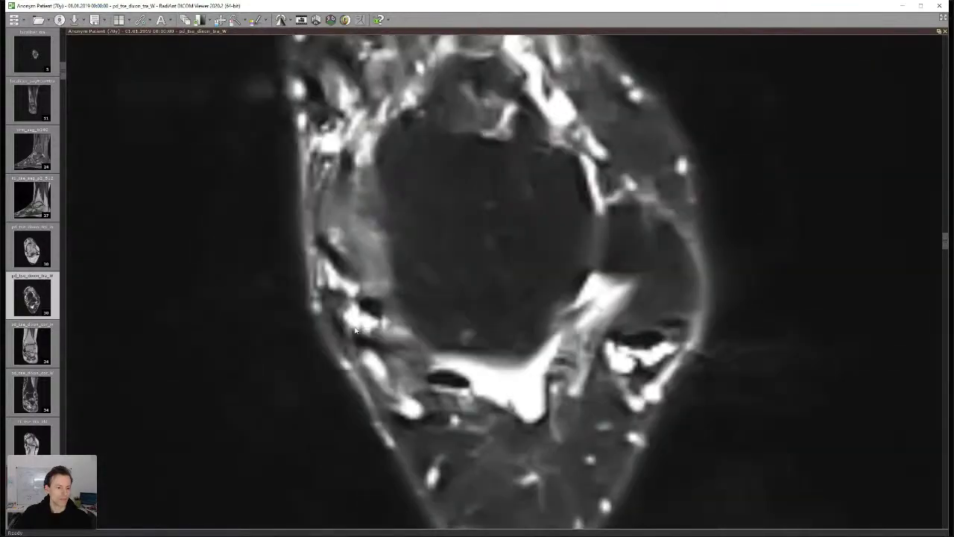
scroll(355, 331, "down", 3)
scroll(376, 343, "up", 5)
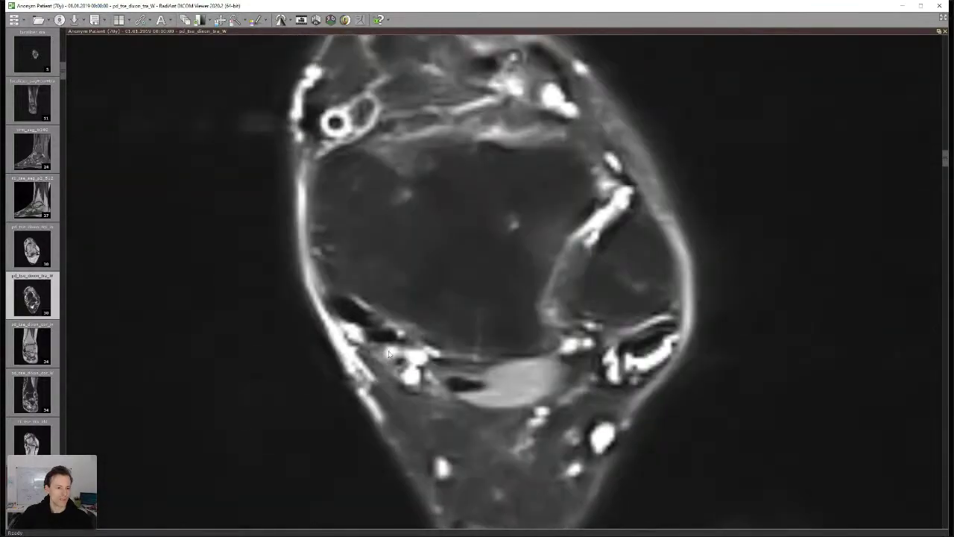
scroll(386, 357, "up", 1)
- Reduce the magnification and trace the medial tendons from the sole of the foot back up above the ankle
left_click_drag(386, 358, 250, 357)
scroll(373, 354, "up", 3)
scroll(488, 350, "down", 20)
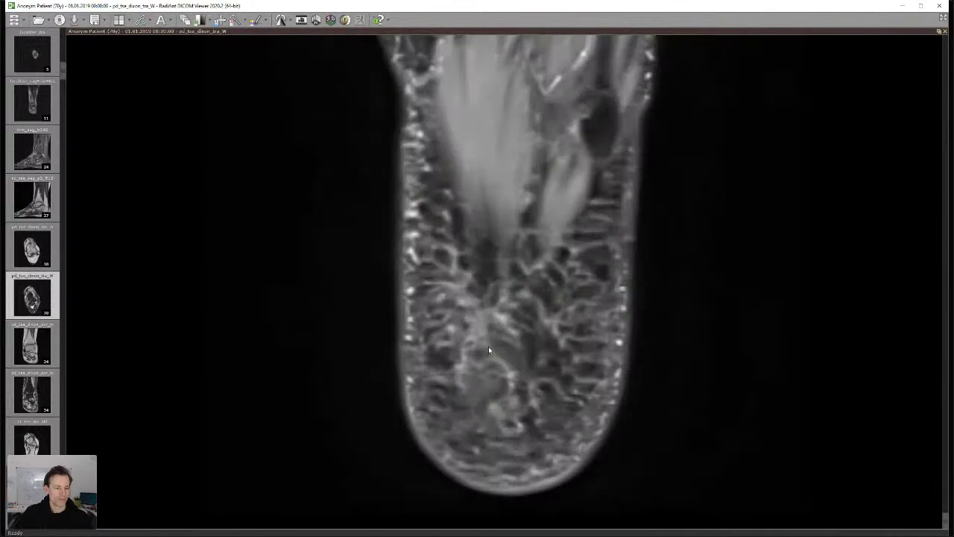
scroll(488, 349, "up", 10)
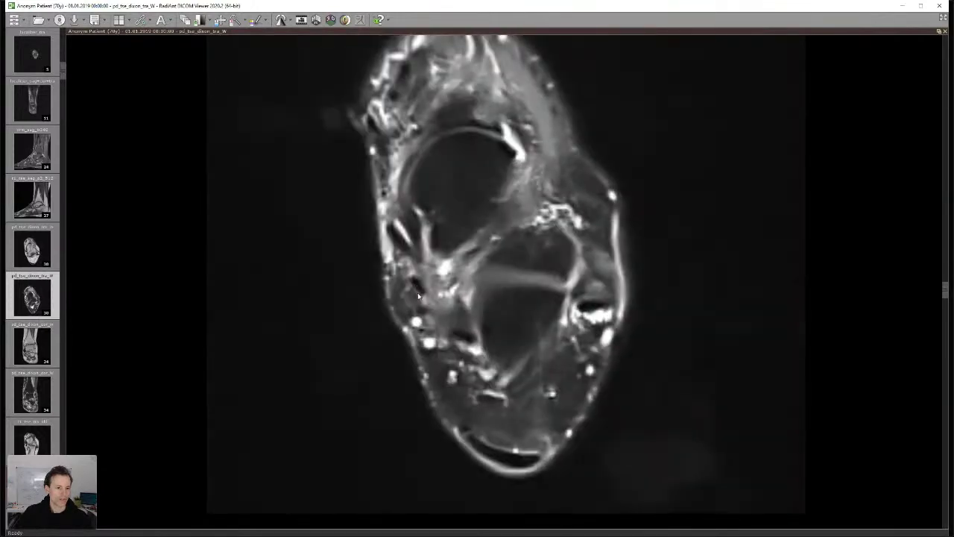
scroll(459, 339, "up", 6)
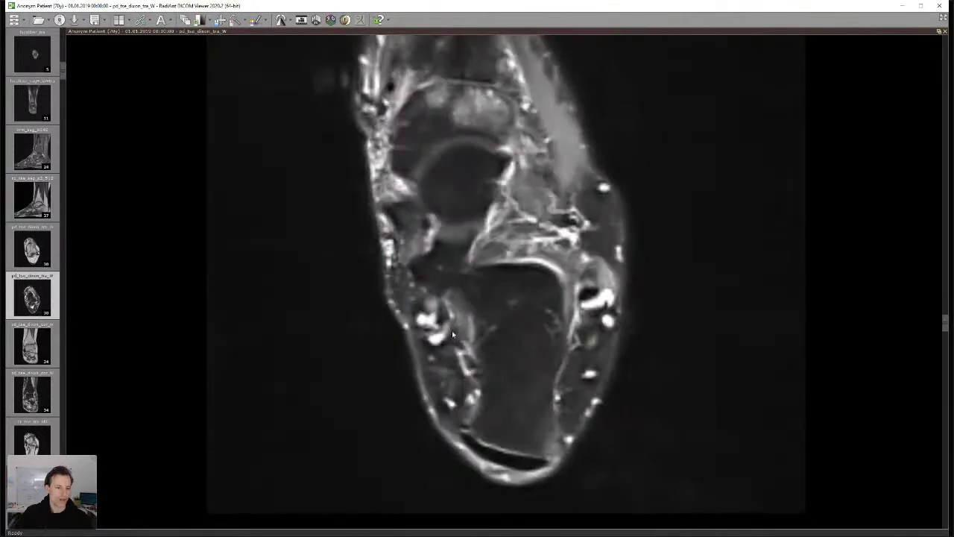
scroll(454, 340, "up", 8)
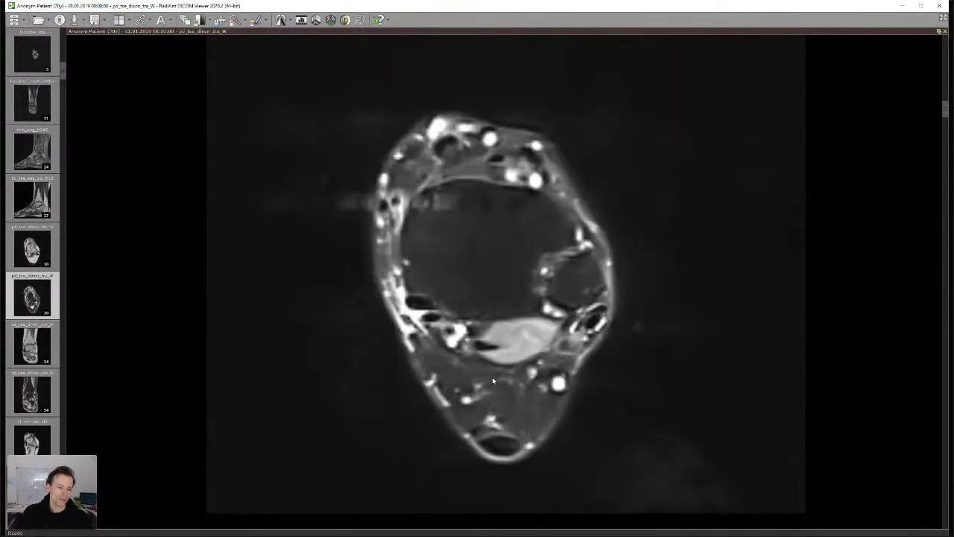
- Outline the fat pad in front of the Achilles tendon freehand on a proximal axial slice, and delete the outline
scroll(447, 350, "up", 3)
mouse_move(441, 386)
left_mouse_down()
mouse_move(551, 401)
mouse_move(542, 368)
mouse_move(450, 363)
left_mouse_up()
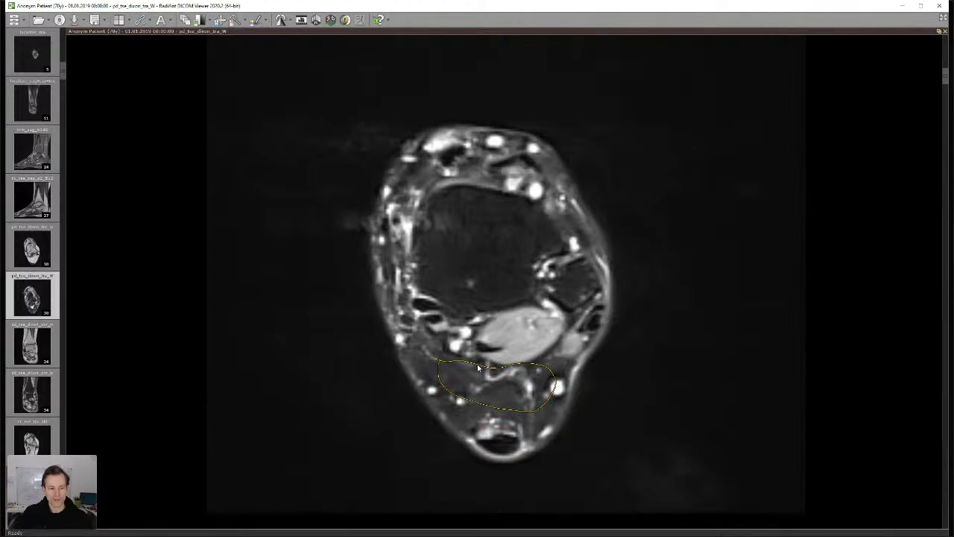
key("Delete")
- Enlarge the axial view slightly and examine the peroneal tendons and bright tendon sheath behind the lateral malleolus
scroll(501, 364, "down", 3)
scroll(502, 360, "up", 3)
scroll(500, 368, "down", 4)
left_click_drag(388, 347, 317, 262)
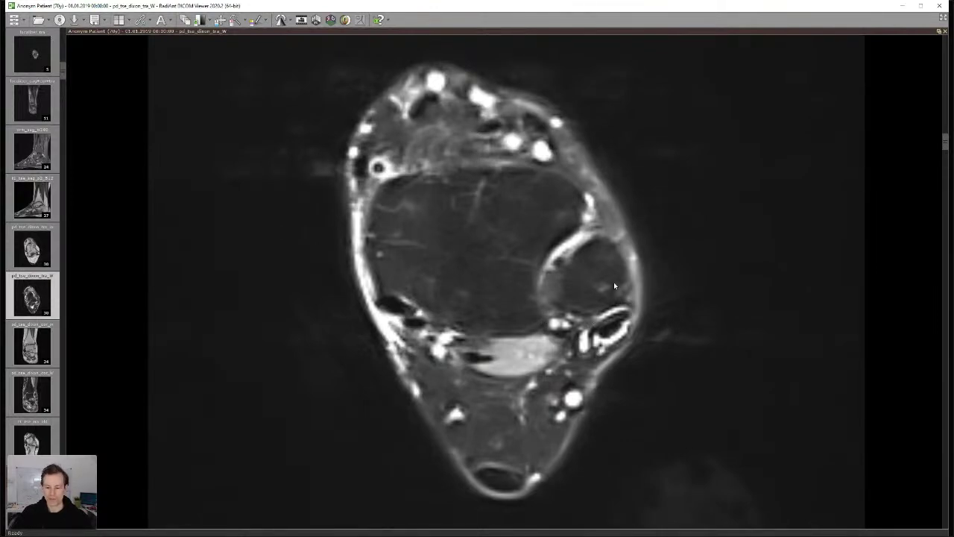
scroll(615, 283, "down", 2)
scroll(633, 328, "down", 8)
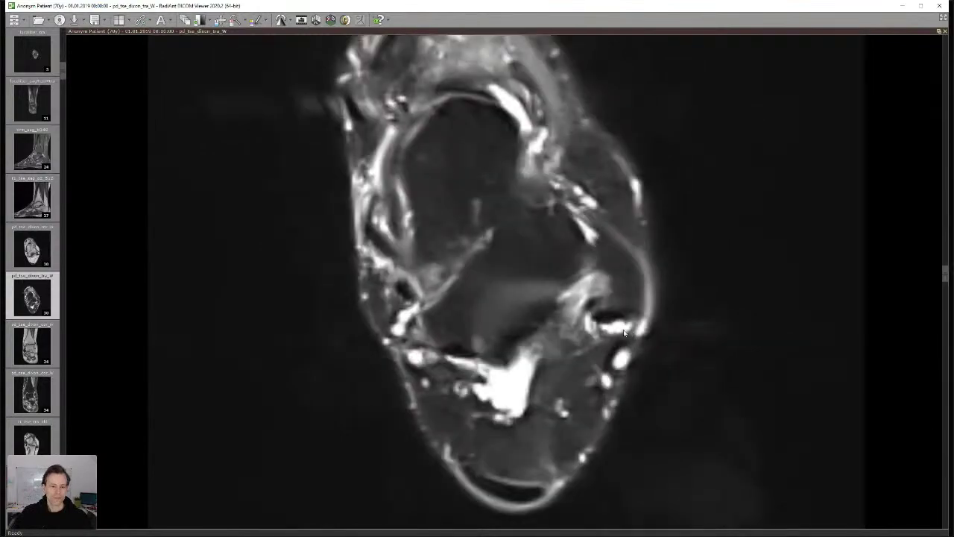
scroll(621, 336, "up", 4)
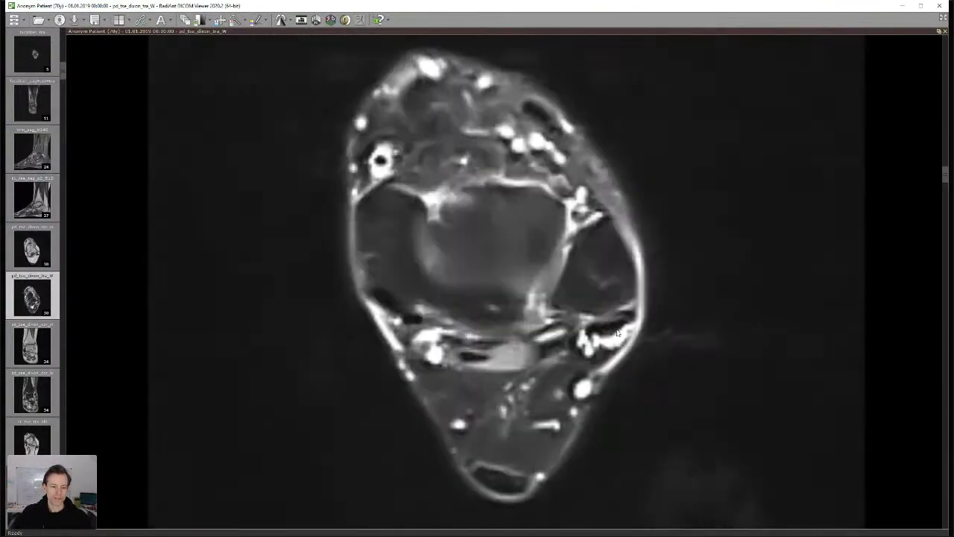
- Magnify the axial view, circle the peroneal tendons behind the fibula freehand, and outline the flat anterior tendon on the adjacent slice
left_click_drag(610, 350, 630, 314)
left_click_drag(246, 264, 668, 280)
left_click_drag(515, 298, 287, 270)
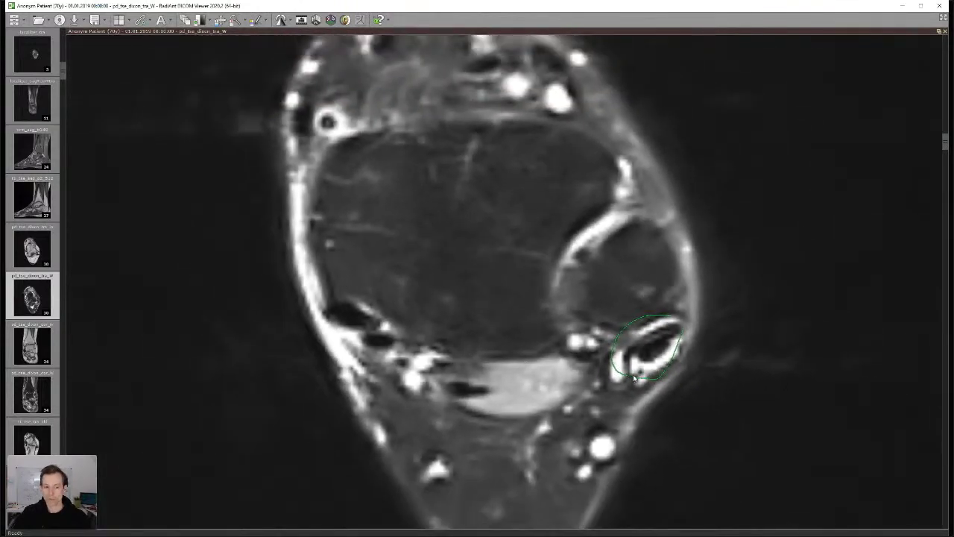
scroll(663, 371, "down", 2)
scroll(677, 333, "up", 2)
scroll(677, 338, "down", 1)
mouse_move(685, 324)
left_mouse_down()
mouse_move(633, 336)
mouse_move(627, 360)
left_mouse_up()
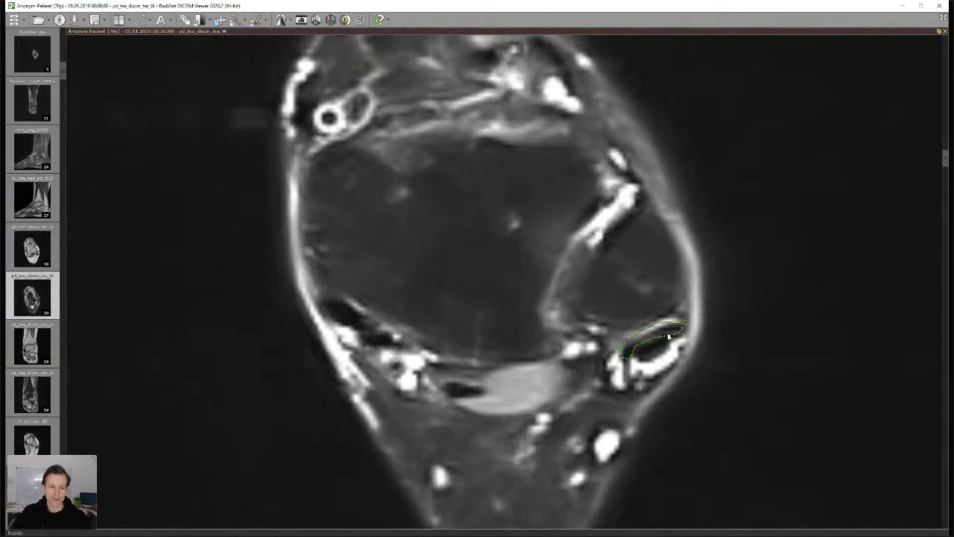
- Follow the peroneal tendons distally from the tip of the fibula along the lateral side of the calcaneus
scroll(670, 334, "down", 2)
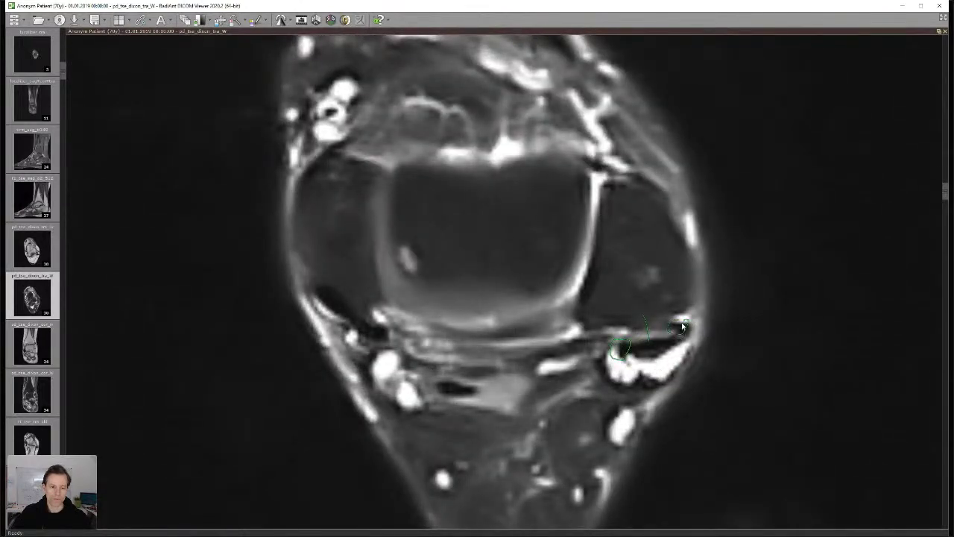
scroll(655, 347, "down", 3)
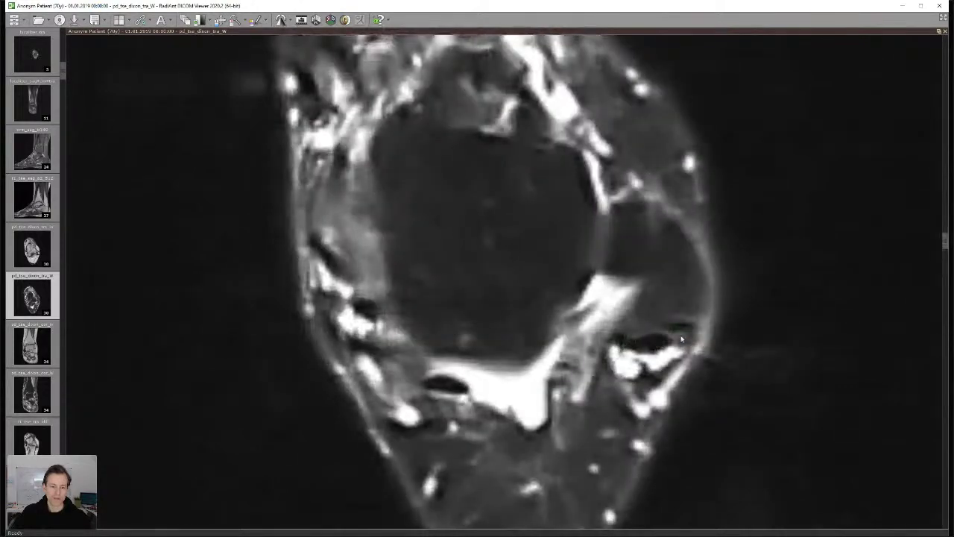
scroll(679, 332, "down", 1)
scroll(682, 330, "down", 5)
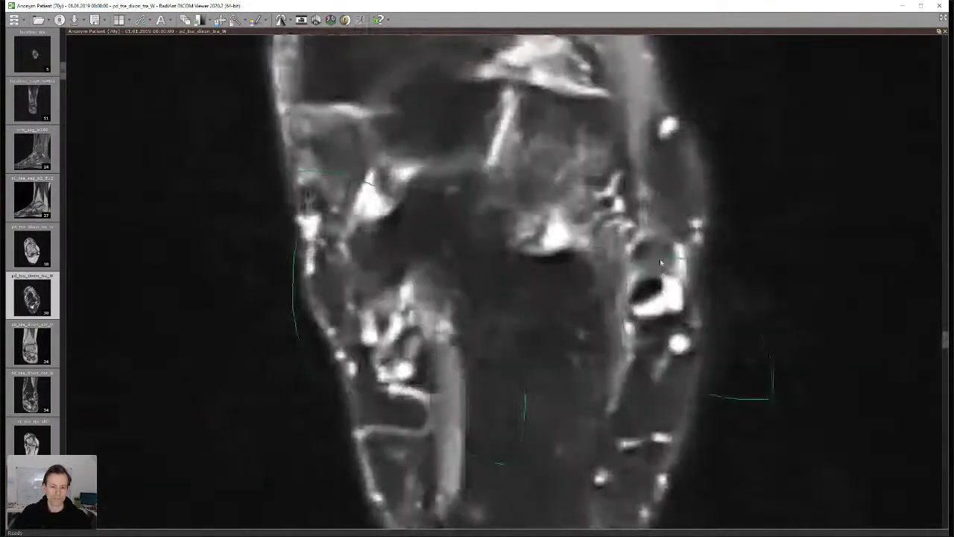
scroll(657, 246, "down", 2)
scroll(605, 250, "down", 3)
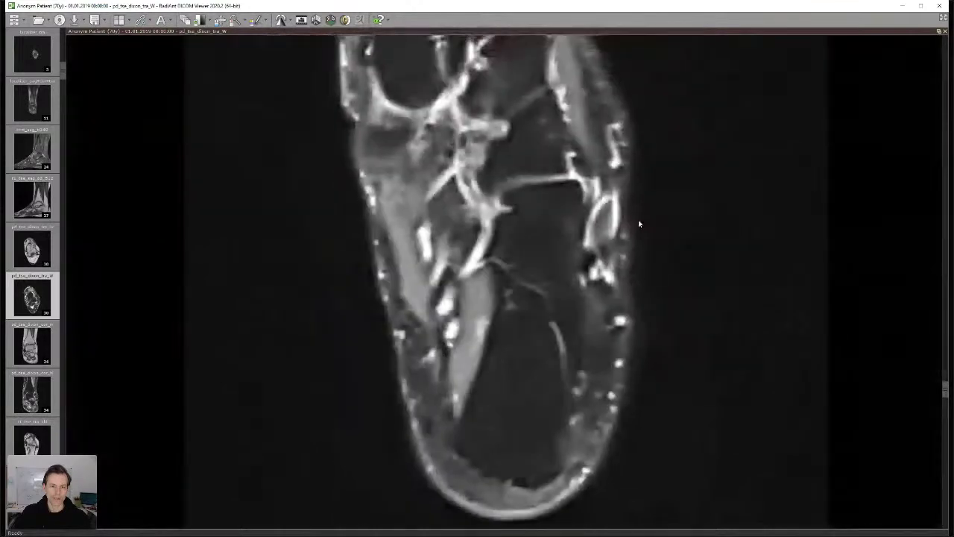
scroll(604, 246, "down", 2)
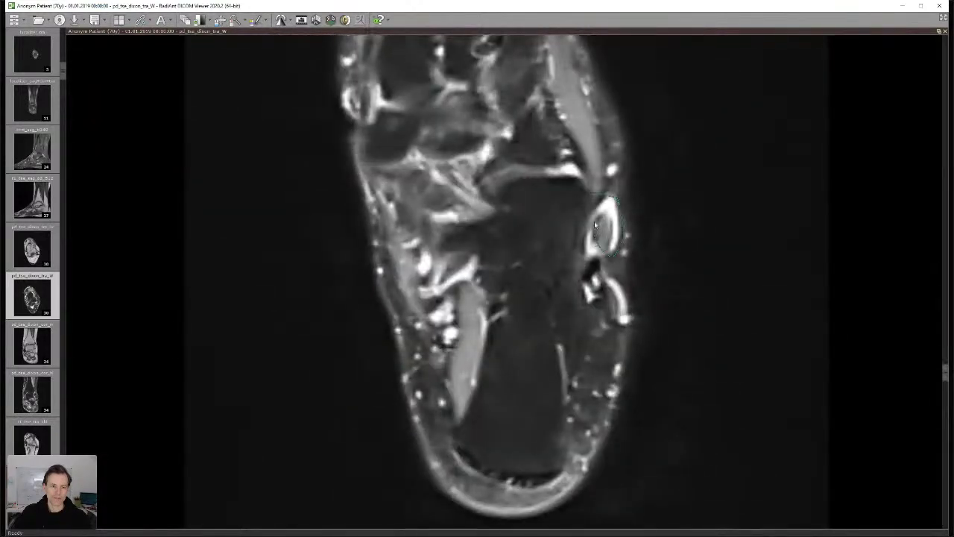
- Trace the peroneal tendons back up to the axial slice through the talar dome and the fibula
scroll(609, 203, "down", 1)
scroll(614, 193, "down", 3)
scroll(620, 106, "down", 2)
scroll(620, 106, "down", 8)
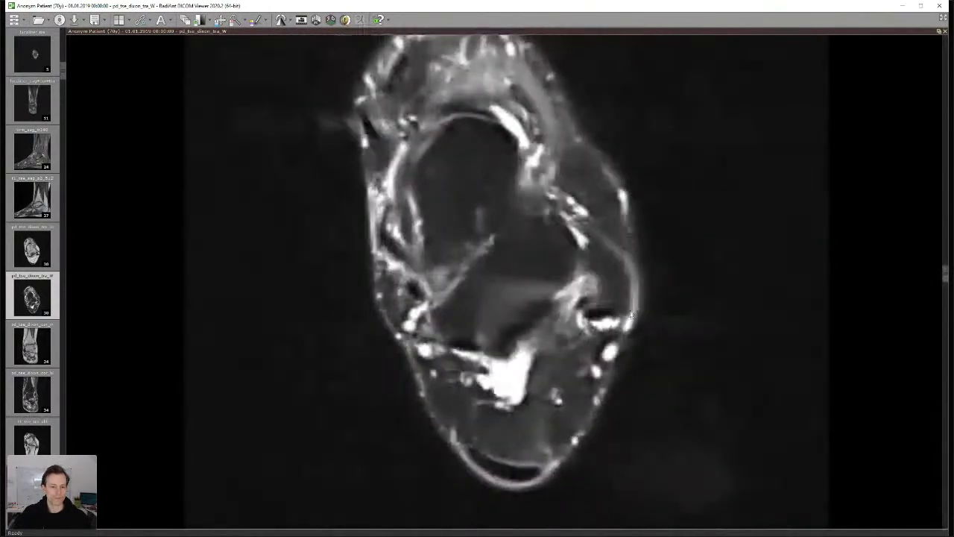
scroll(631, 326, "down", 2)
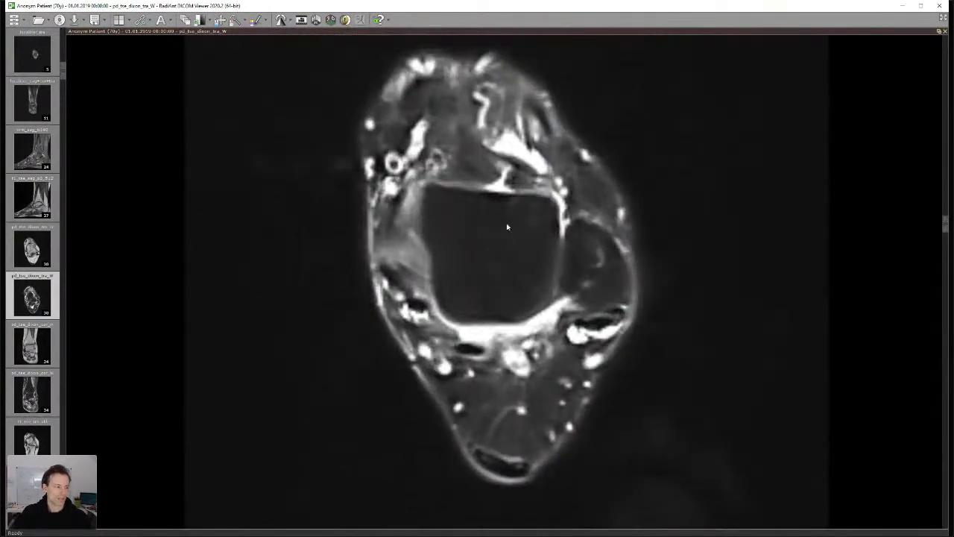
- Restore the six-view layout and compare the ankle in the coronal and axial series on more distant slices
double_click(507, 227)
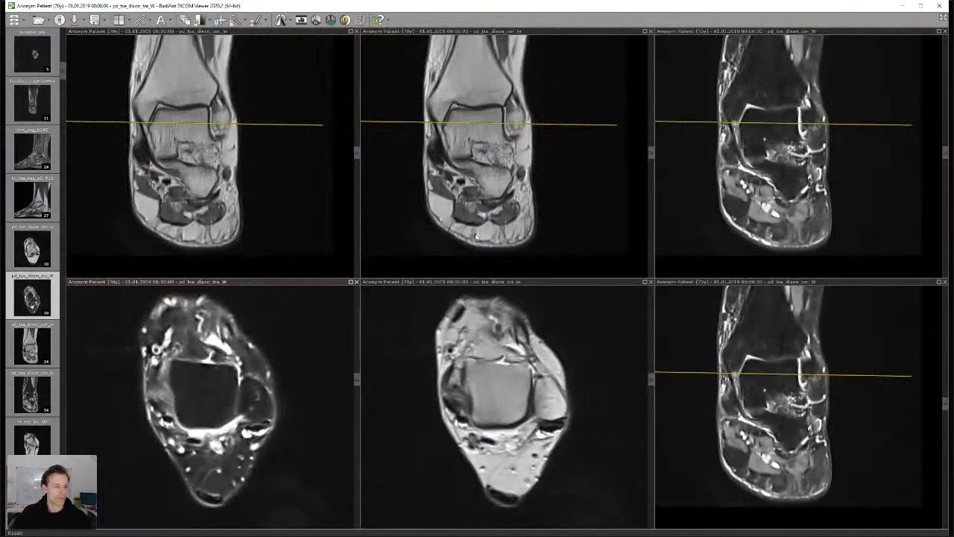
scroll(550, 227, "down", 5)
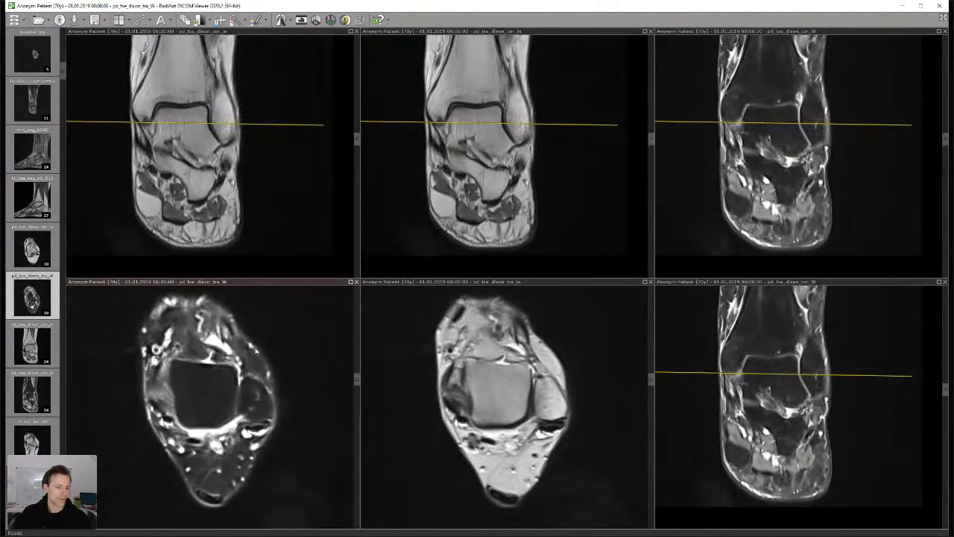
scroll(256, 350, "down", 5)
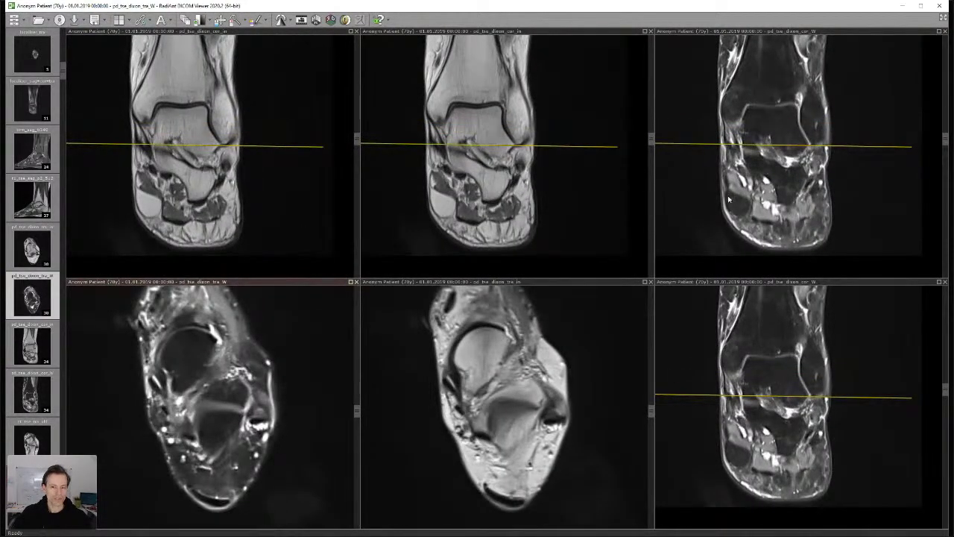
- Advance through the axial and coronal series to a midfoot coronal slice and outline the sole's soft tissue freehand
scroll(729, 200, "down", 3)
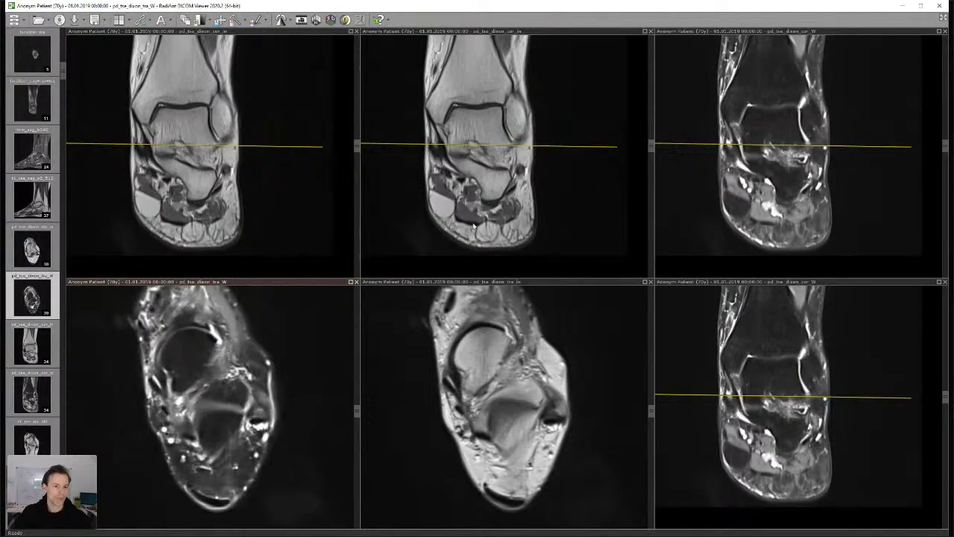
scroll(252, 409, "down", 8)
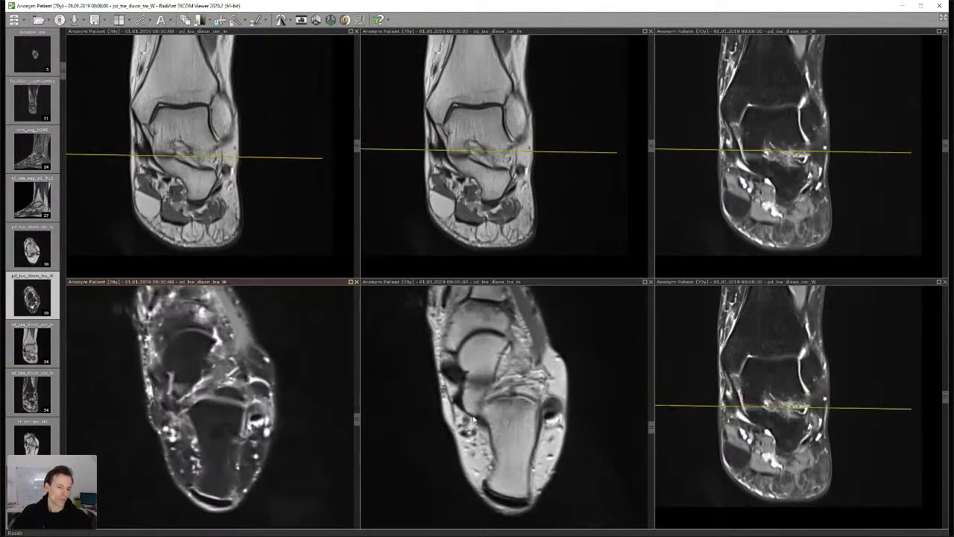
scroll(473, 417, "down", 1)
scroll(448, 179, "down", 11)
mouse_move(414, 173)
left_mouse_down()
mouse_move(406, 183)
mouse_move(546, 234)
left_mouse_up()
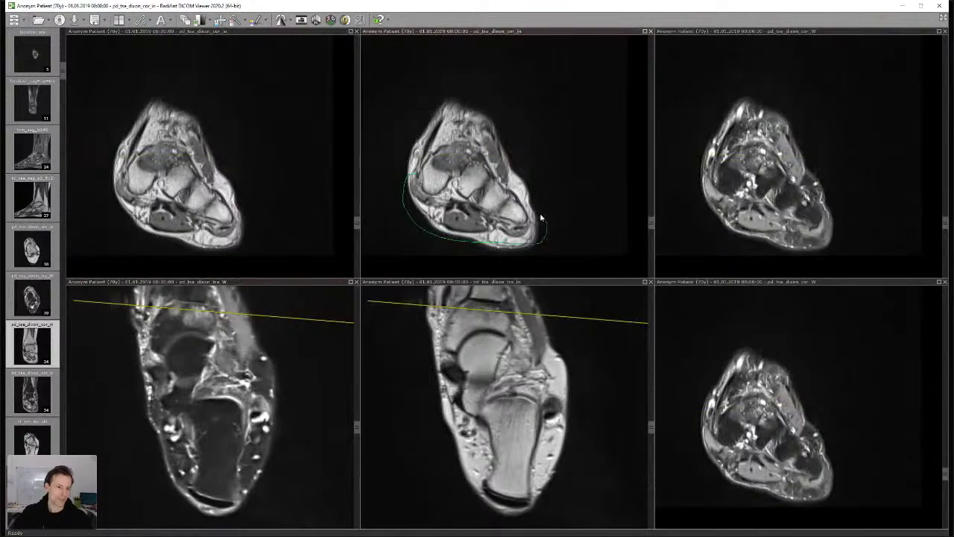
- Follow the sole muscles back through the coronal series from the midfoot to the talar dome
scroll(546, 237, "down", 10)
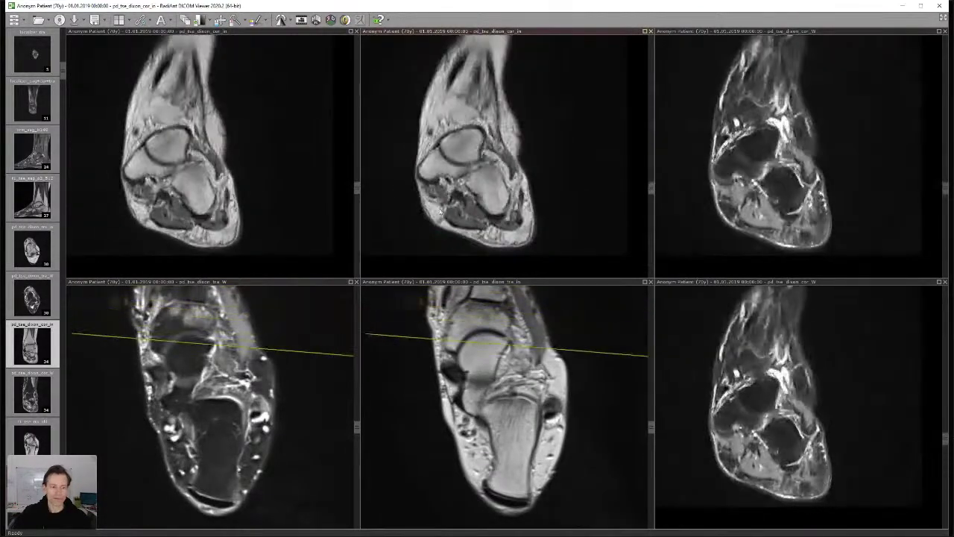
scroll(460, 211, "down", 10)
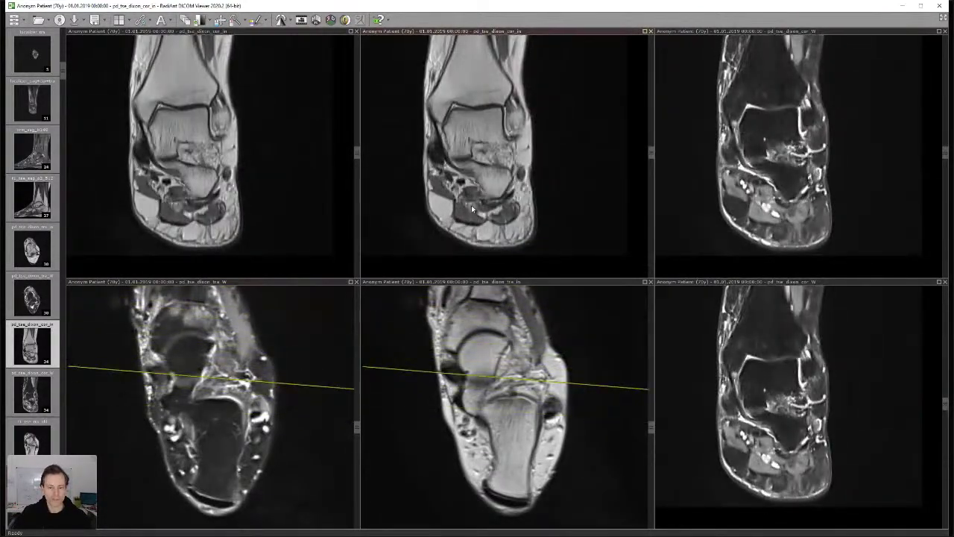
scroll(273, 211, "down", 5)
- Examine the plantar muscles in an enlarged coronal view from forefoot to heel, and restore the six-view layout
double_click(273, 211)
scroll(418, 354, "down", 10)
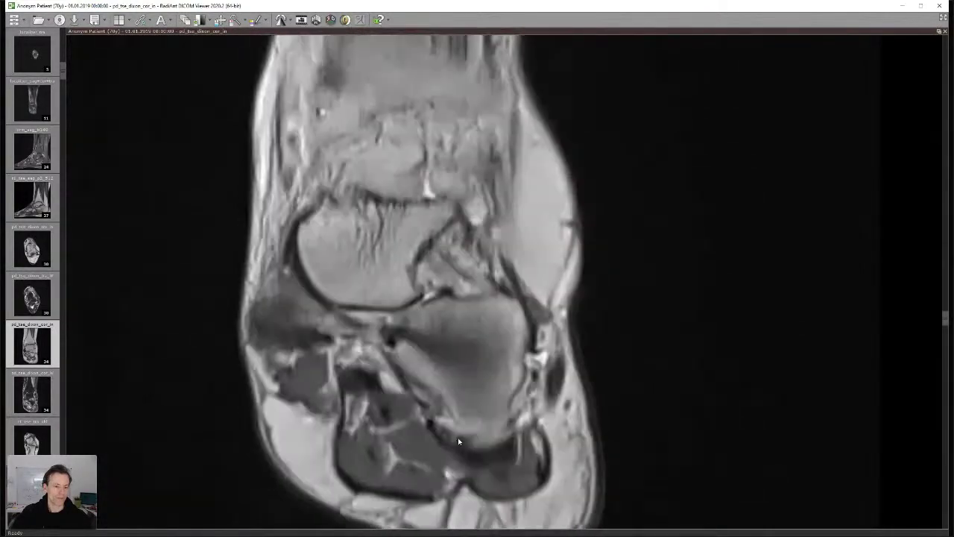
scroll(459, 441, "down", 5)
scroll(525, 467, "down", 5)
scroll(535, 465, "up", 15)
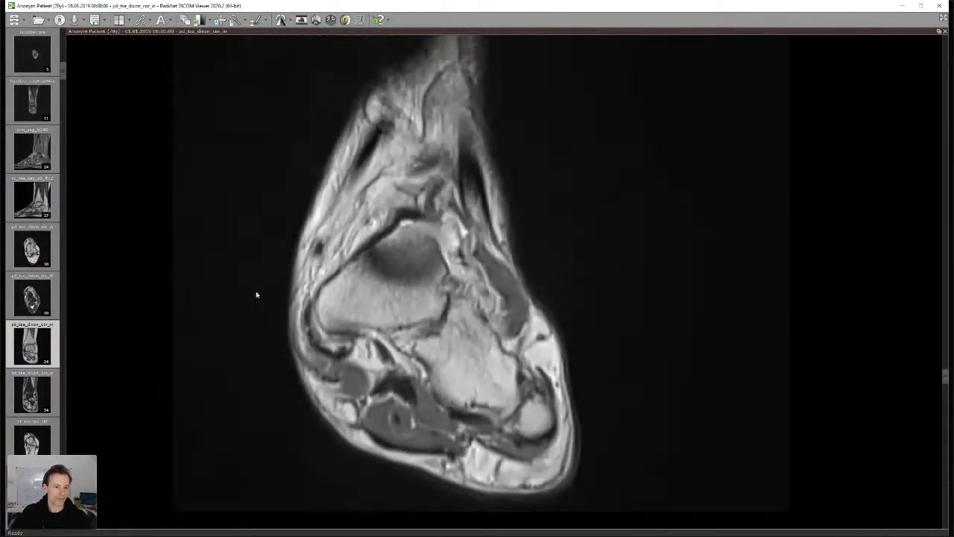
scroll(313, 343, "up", 8)
double_click(354, 378)
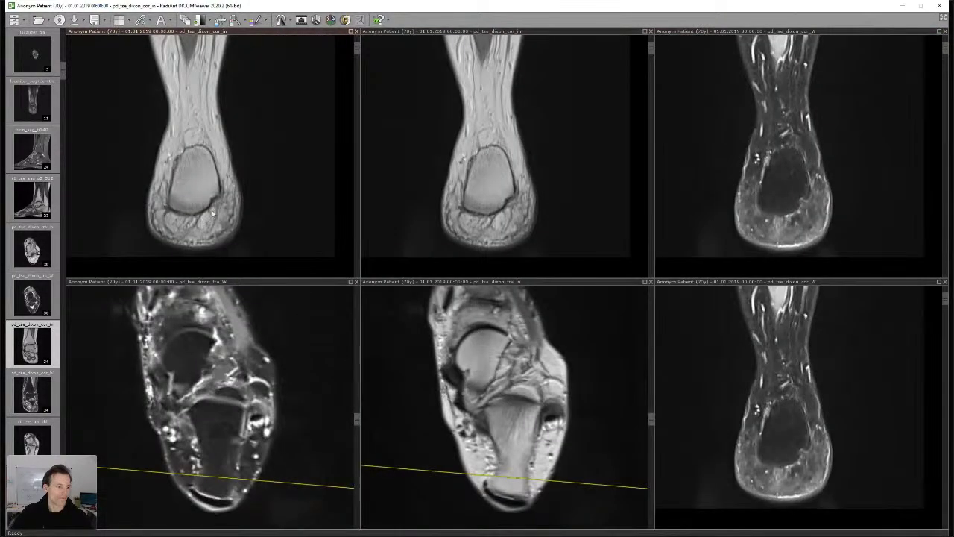
- Load the sagittal tirm series, enlarge it, and examine the slices through the talus and calcaneus
left_click_drag(40, 151, 251, 153)
double_click(251, 153)
scroll(385, 375, "down", 5)
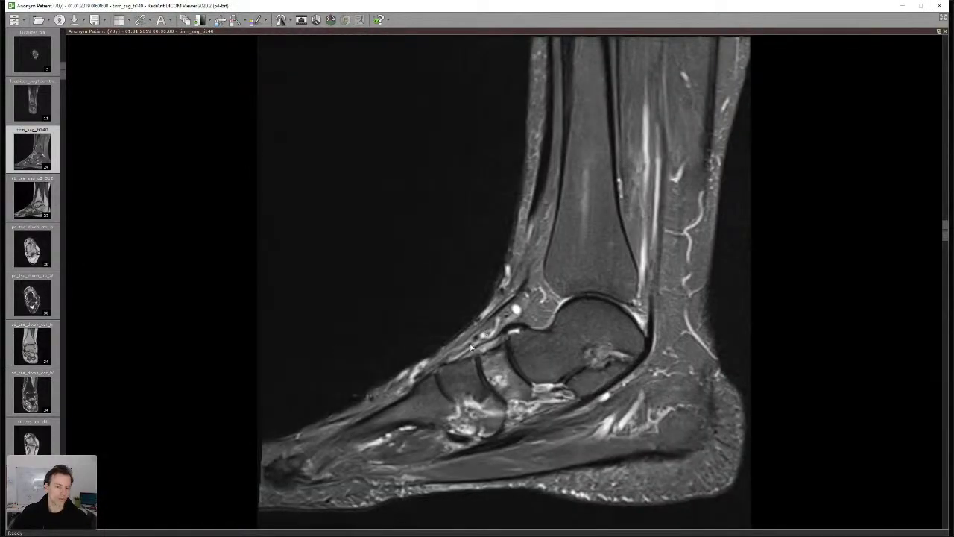
scroll(348, 481, "down", 6)
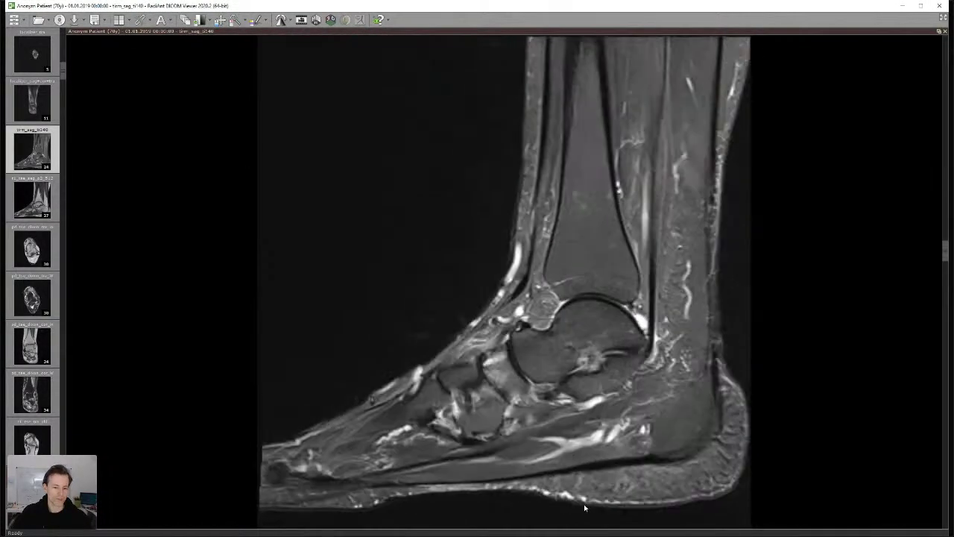
scroll(572, 505, "down", 2)
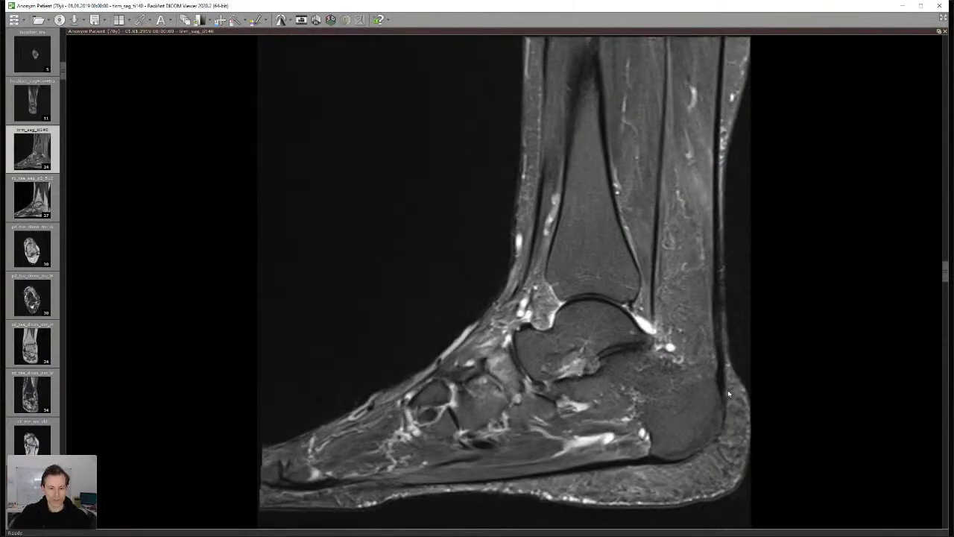
- Outline the Achilles tendon freehand above its calcaneal insertion on the sagittal slice
scroll(727, 393, "down", 5)
scroll(727, 399, "down", 1)
scroll(727, 398, "down", 1)
mouse_move(706, 377)
left_mouse_down()
mouse_move(749, 221)
mouse_move(734, 365)
mouse_move(693, 339)
left_mouse_up()
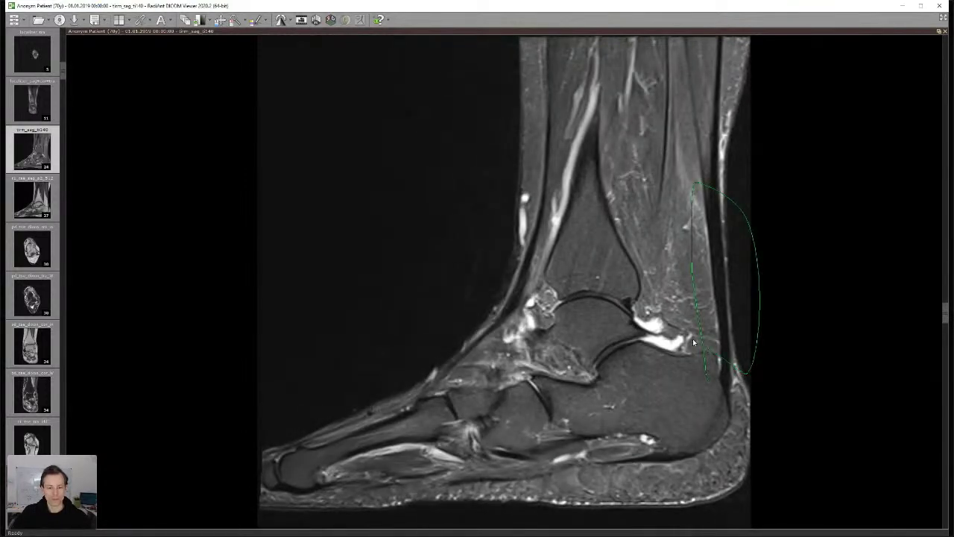
- Mark the plantar fascia freehand from the calcaneus forwards on the sagittal slice, and delete the outline
scroll(667, 442, "up", 4)
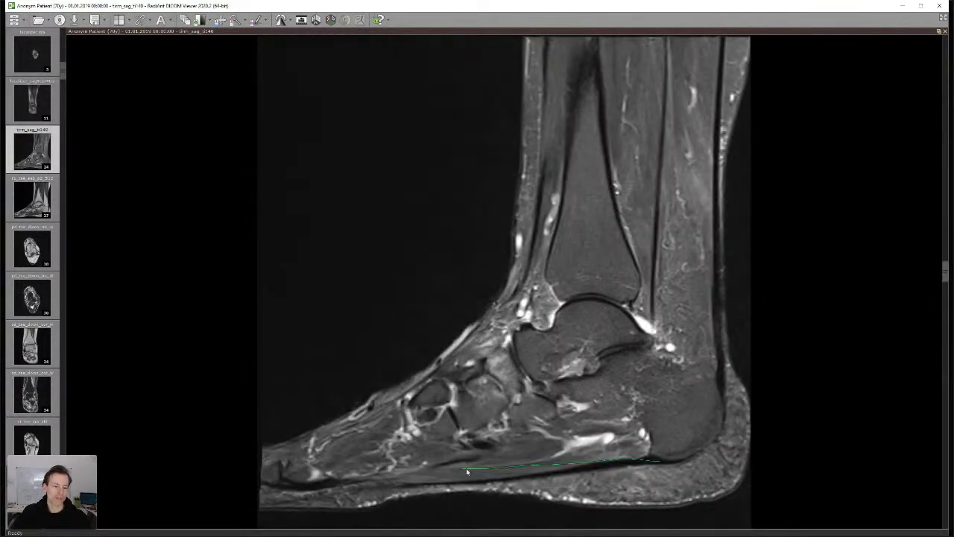
scroll(649, 442, "up", 3)
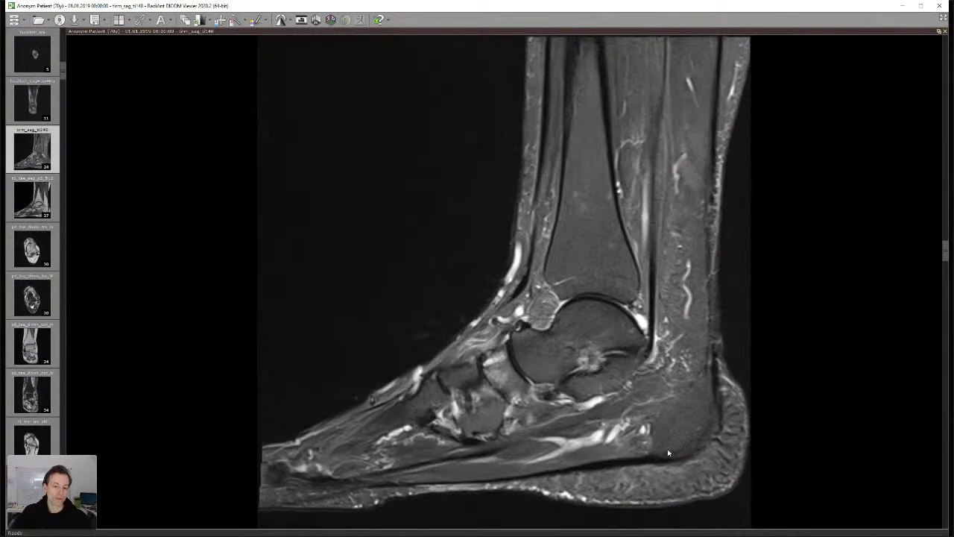
scroll(649, 442, "up", 4)
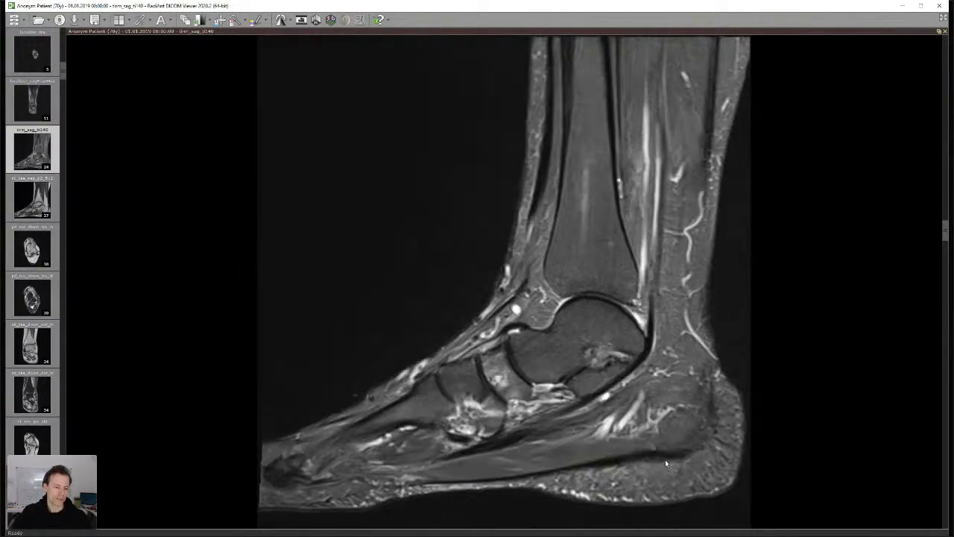
scroll(666, 459, "down", 4)
scroll(563, 403, "down", 4)
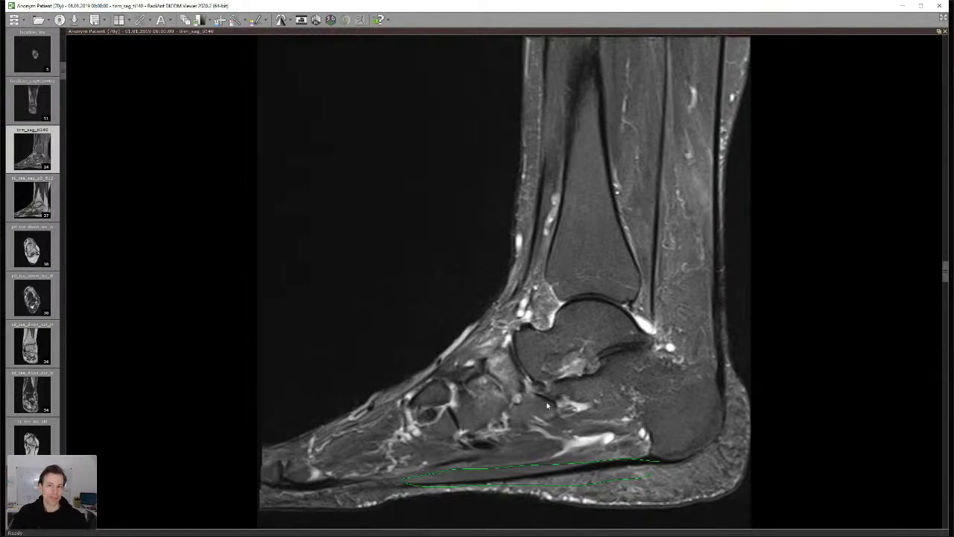
left_click(588, 465)
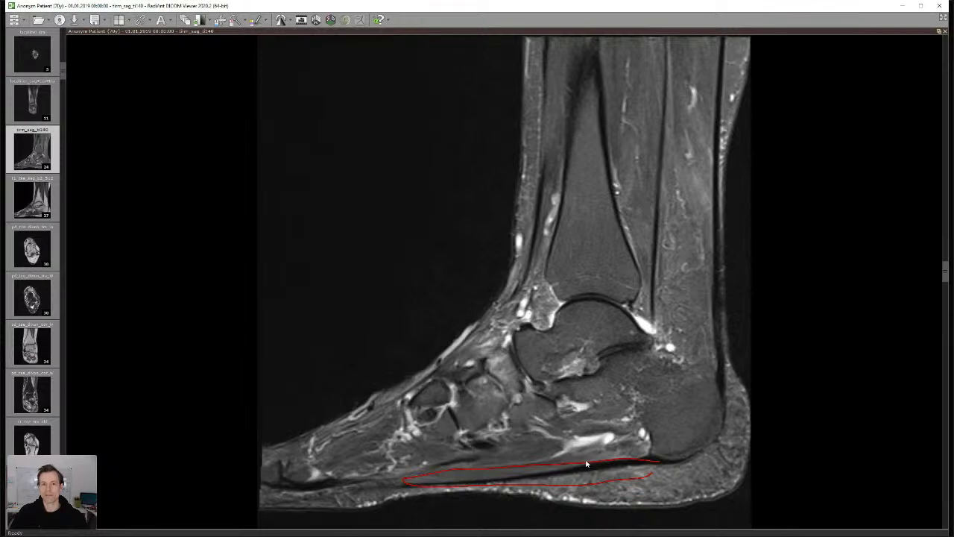
key("Delete")
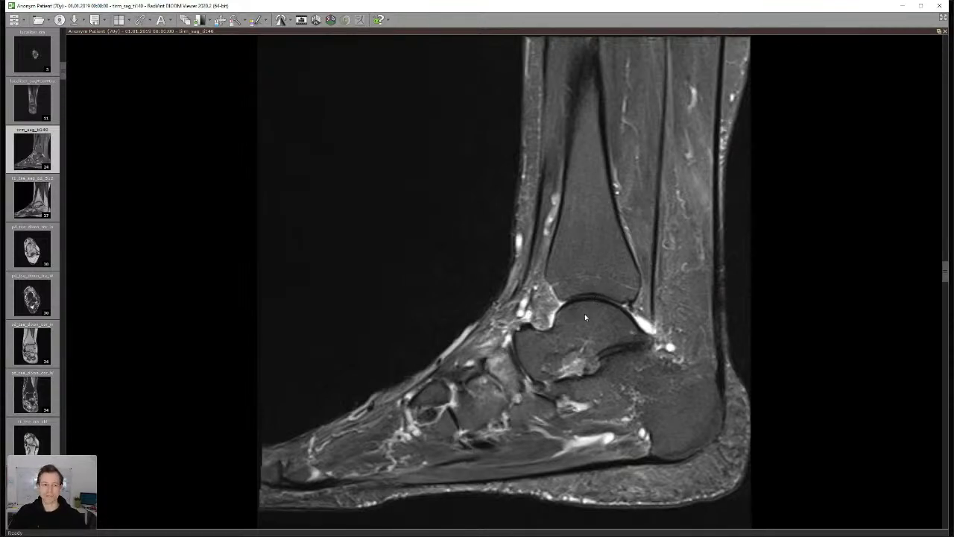
- Examine the talus and the tendons in front of the ankle on the neighbouring sagittal slices
scroll(586, 317, "down", 3)
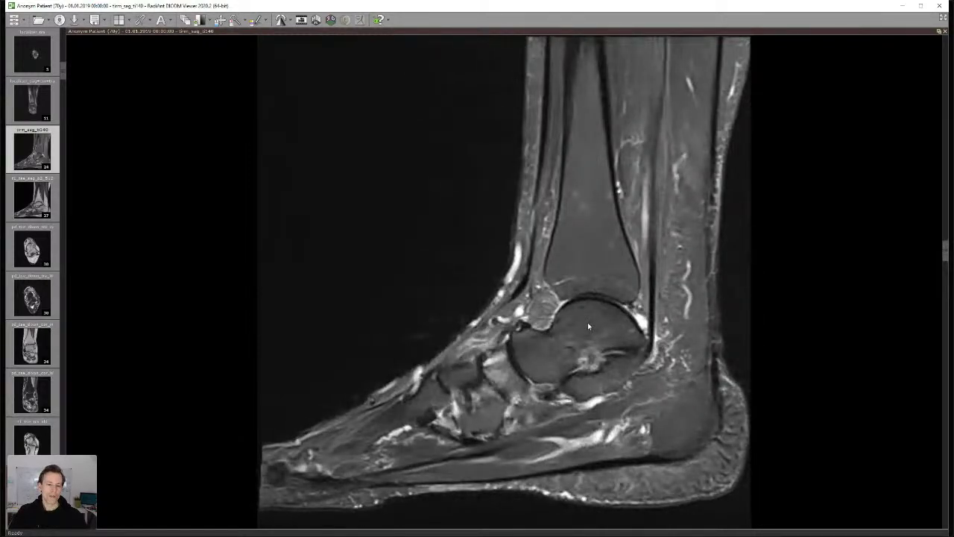
scroll(588, 327, "down", 1)
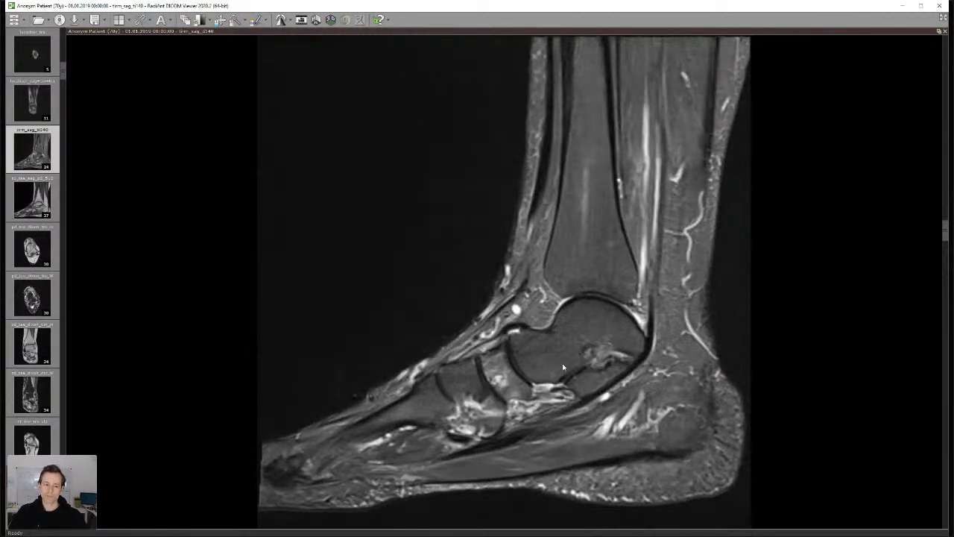
scroll(558, 375, "down", 2)
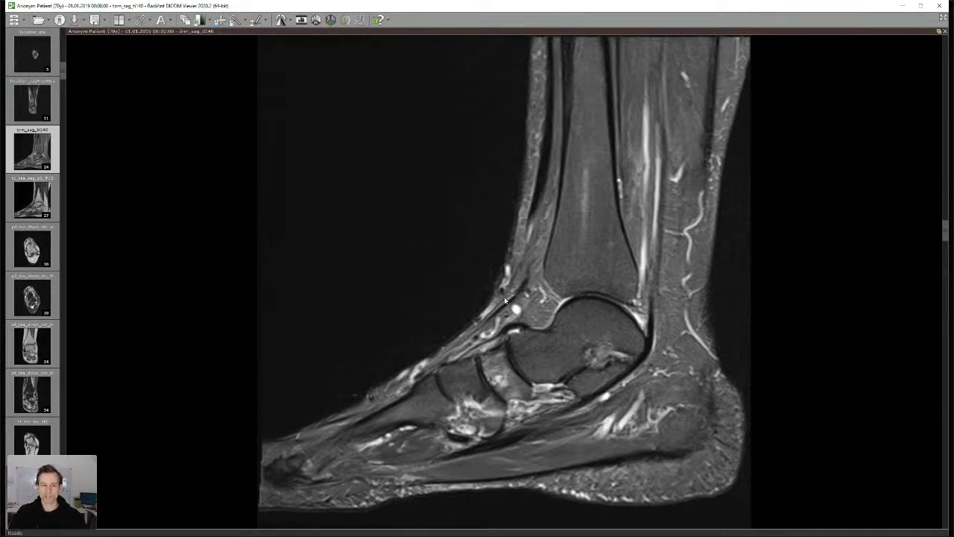
- Open the anonymised shoulder MRI study from its folder on the 2TB drive
left_click(38, 19)
left_click_drag(96, 20, 0, 23)
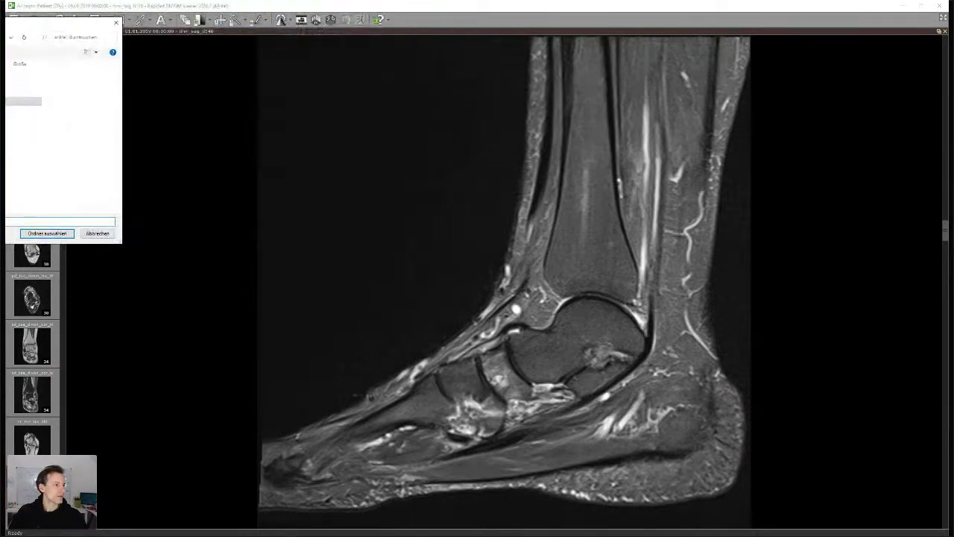
key("alt+Up")
left_click(24, 84)
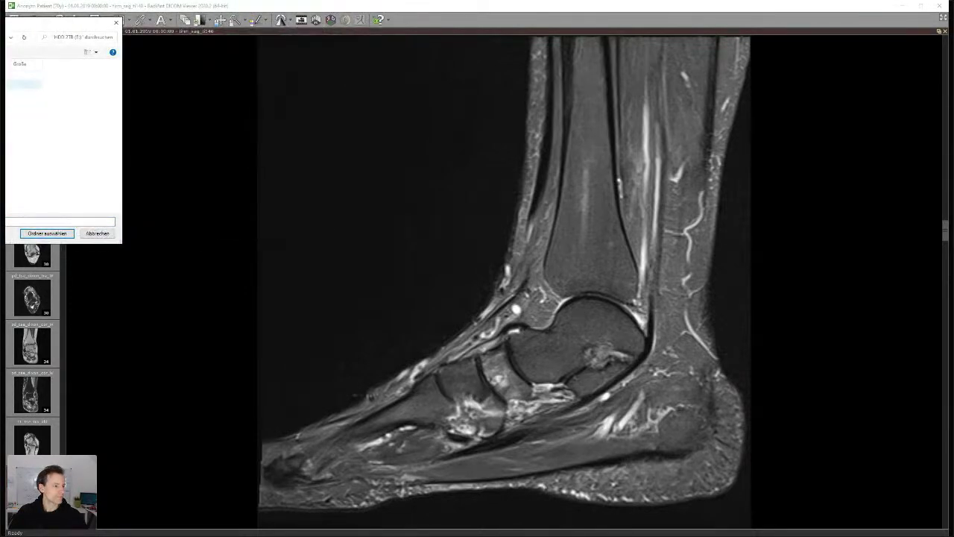
double_click(23, 76)
left_click(24, 75)
key("Return")
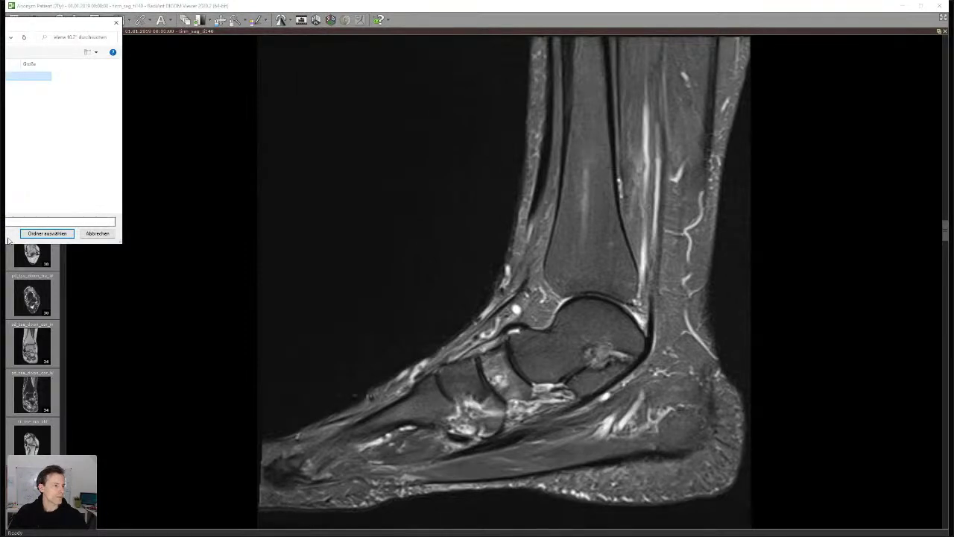
key("Return")
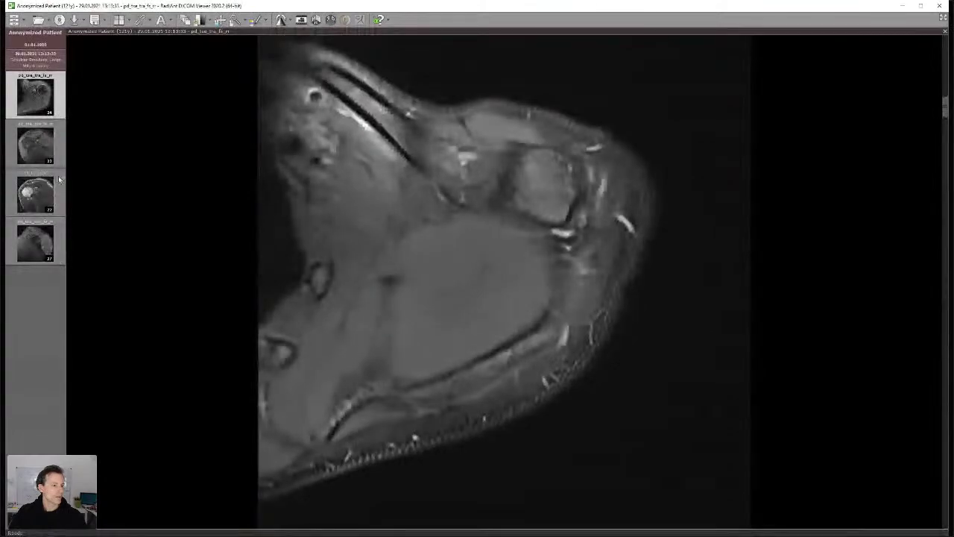
- Display the shoulder's fat-saturated coronal series and browse to the slices through the humeral head and glenoid
left_click(39, 141)
scroll(423, 212, "down", 8)
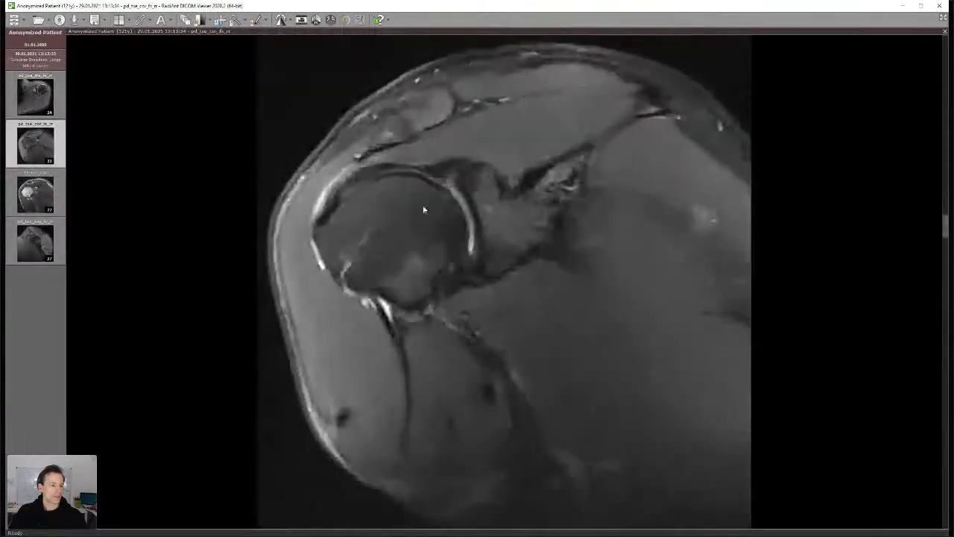
scroll(423, 212, "down", 8)
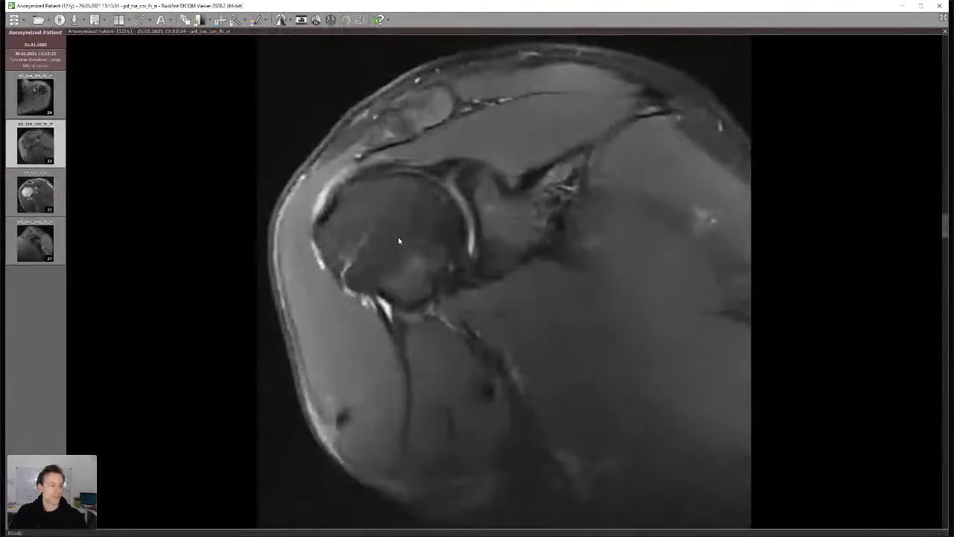
- Magnify the coronal shoulder image and bring the humeral head with the supraspinatus tendon into full view
left_click_drag(239, 234, 241, 157)
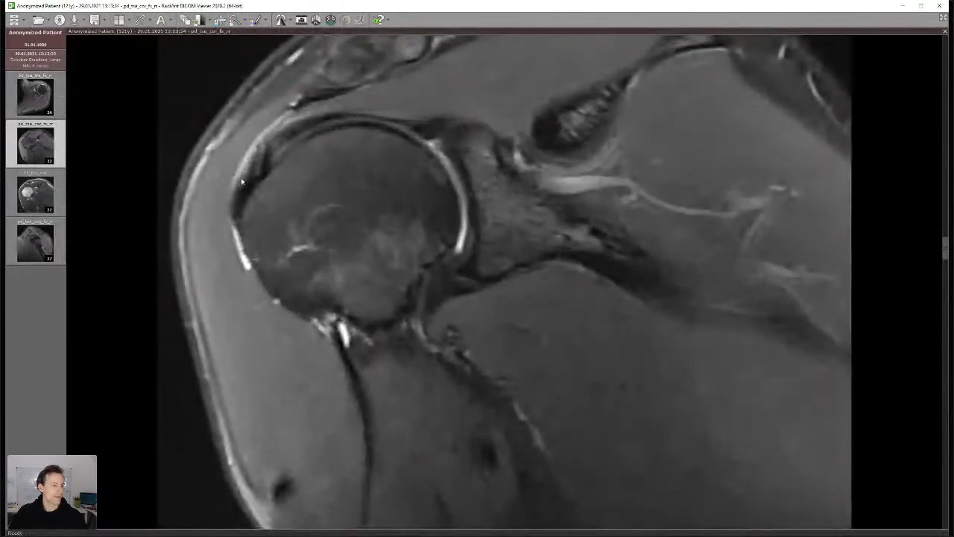
scroll(242, 181, "down", 3)
scroll(265, 187, "down", 1)
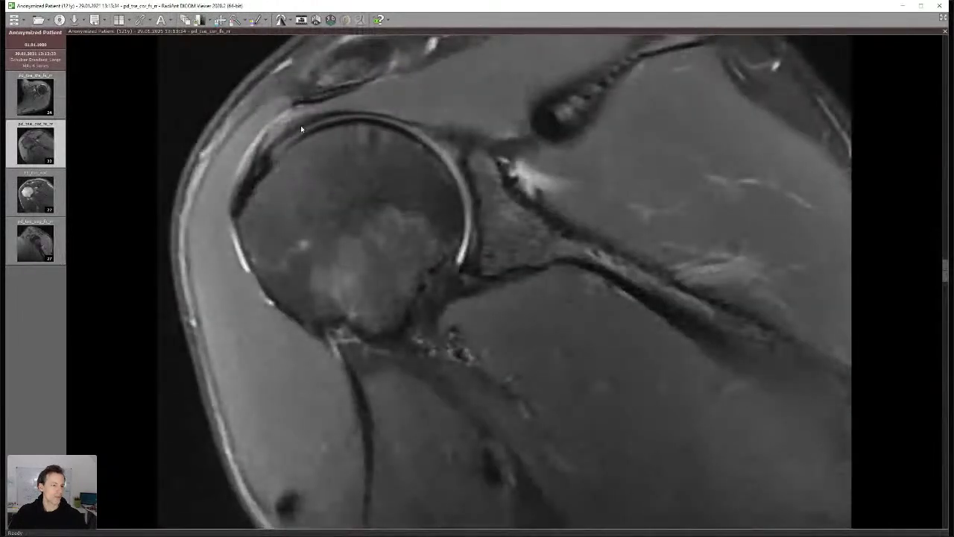
left_click_drag(187, 176, 195, 138)
left_click_drag(390, 209, 511, 377)
- Outline the supraspinatus tendon near its humeral insertion freehand, and delete the outline
scroll(506, 383, "down", 1)
scroll(503, 379, "down", 4)
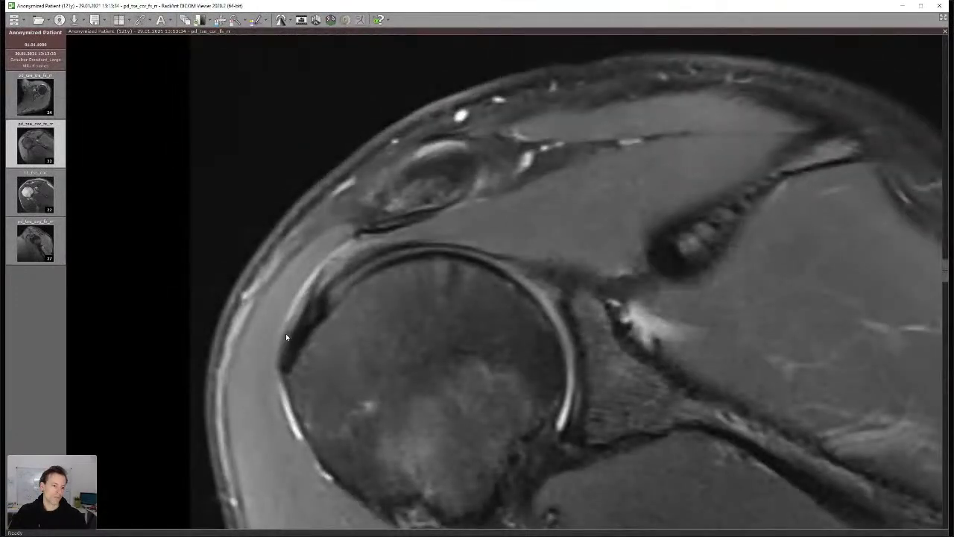
left_click_drag(358, 273, 296, 324)
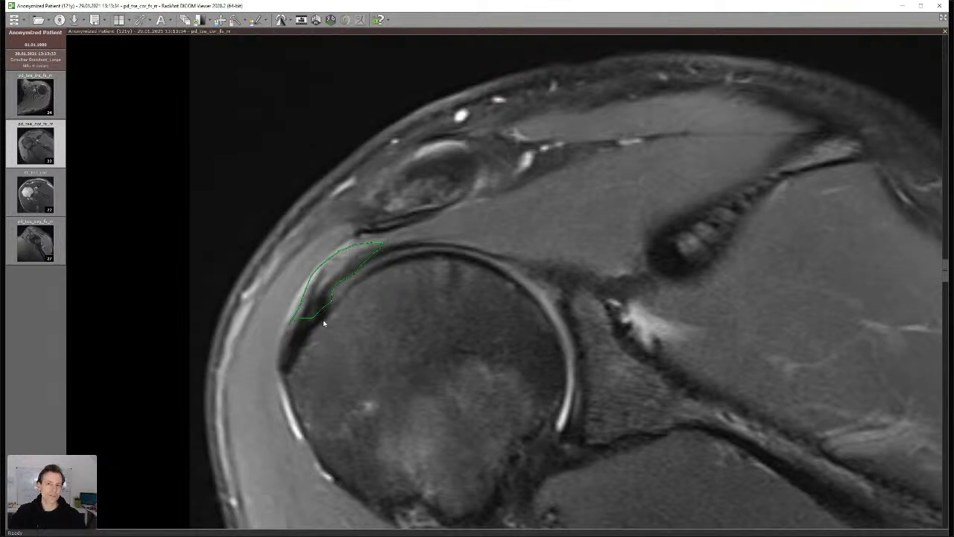
key("Delete")
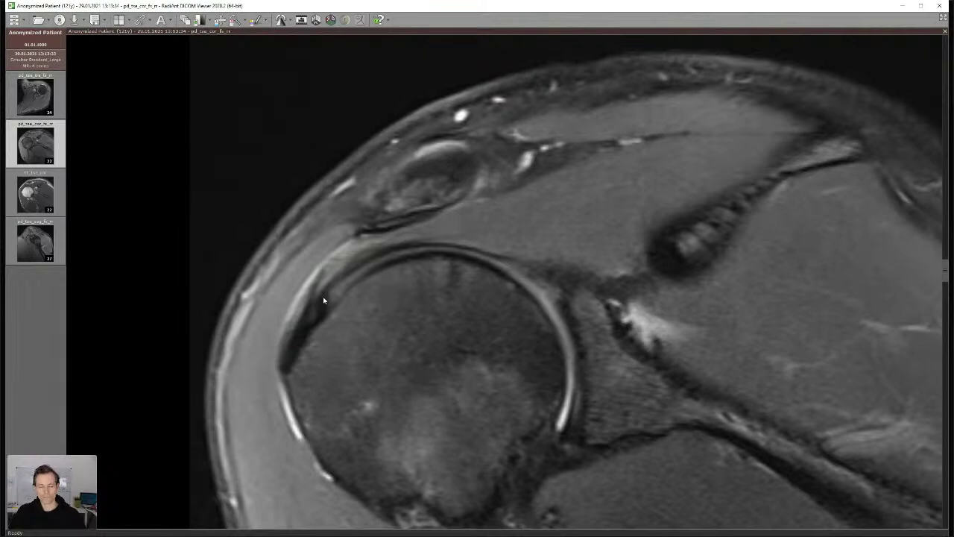
- Outline the small bright area beneath the acromion freehand, and mark the supraspinatus tendon near its insertion on the adjacent coronal slice
scroll(335, 291, "down", 1)
scroll(336, 291, "down", 1)
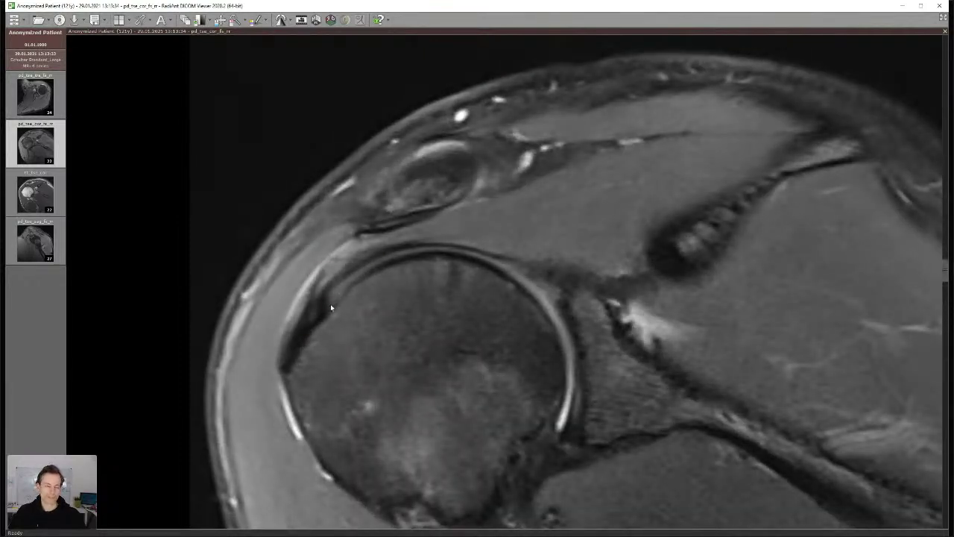
scroll(317, 328, "down", 2)
scroll(304, 310, "down", 2)
scroll(328, 287, "down", 3)
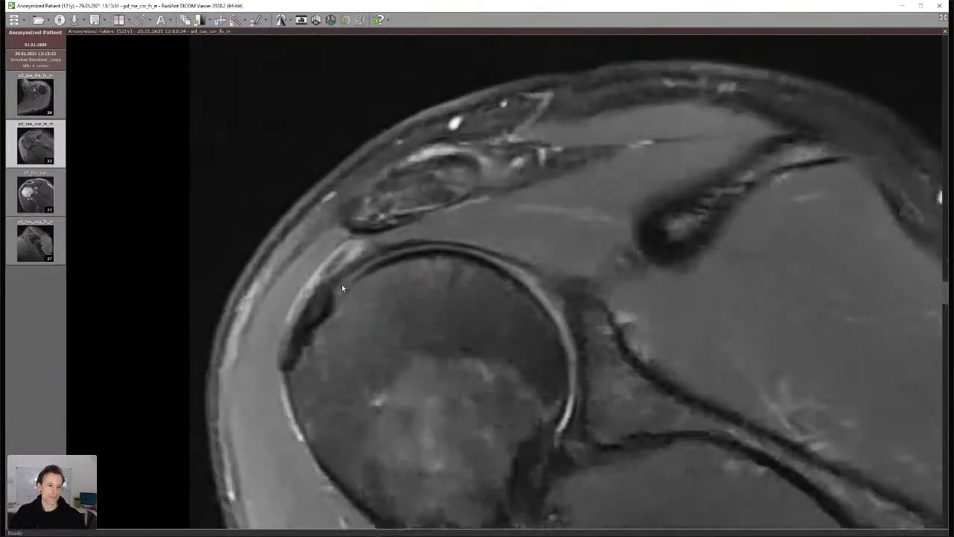
mouse_move(344, 261)
left_mouse_down()
mouse_move(363, 251)
mouse_move(355, 258)
left_mouse_up()
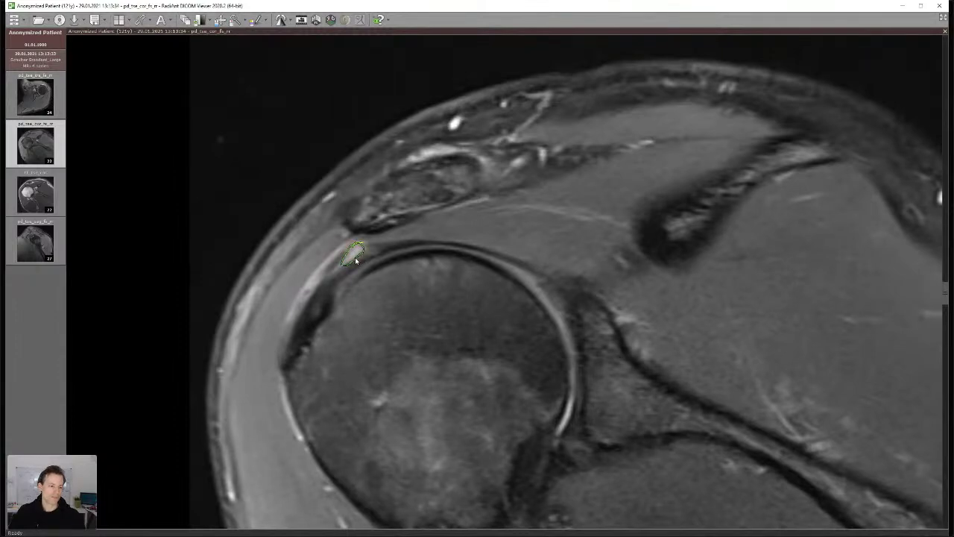
scroll(355, 258, "down", 4)
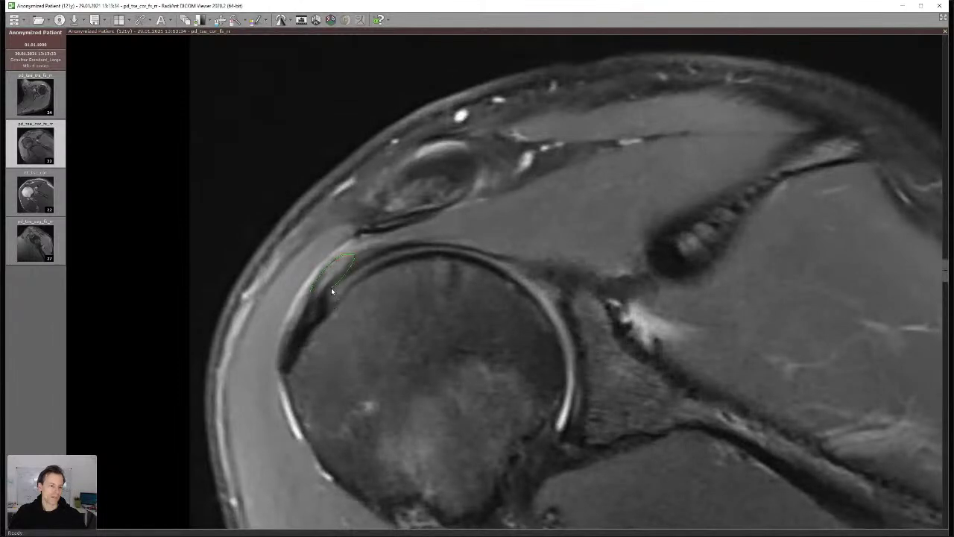
mouse_move(365, 241)
left_mouse_down()
mouse_move(322, 260)
mouse_move(301, 304)
left_mouse_up()
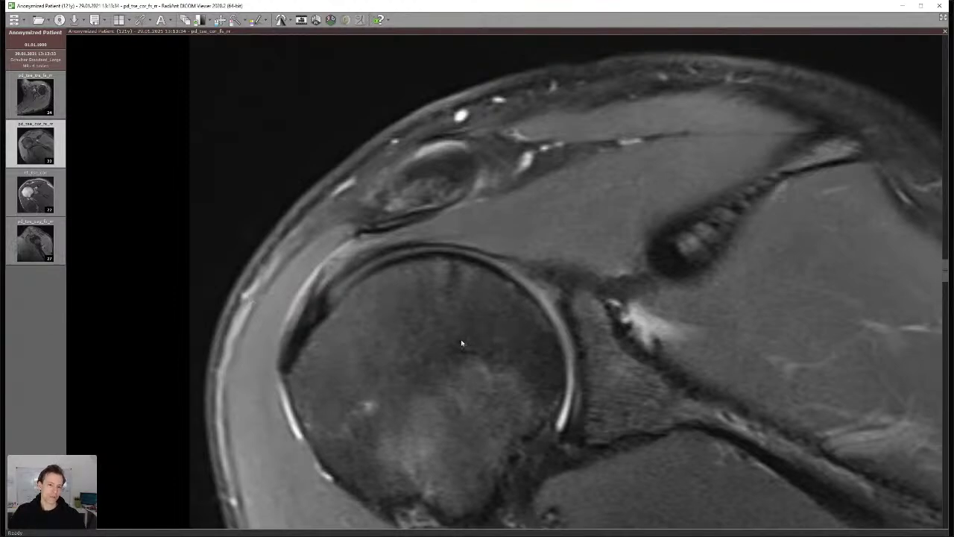
- Compare the supraspinatus tendon over the humeral head across the neighbouring coronal slices
scroll(440, 332, "down", 4)
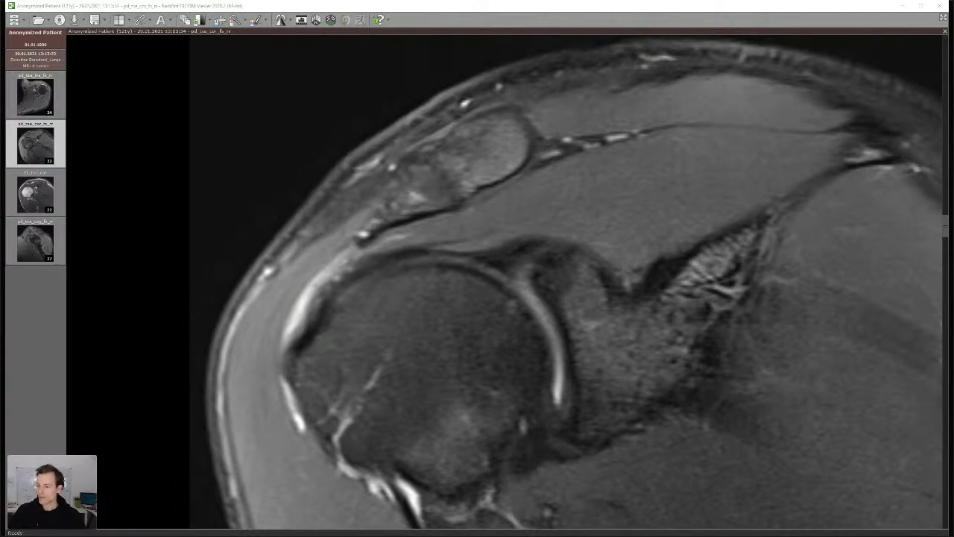
scroll(469, 313, "down", 4)
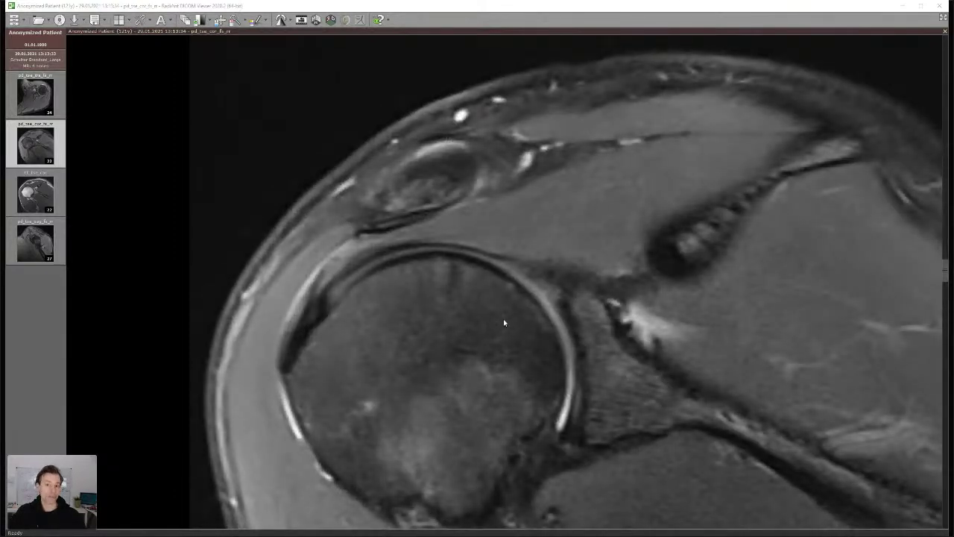
scroll(502, 316, "down", 2)
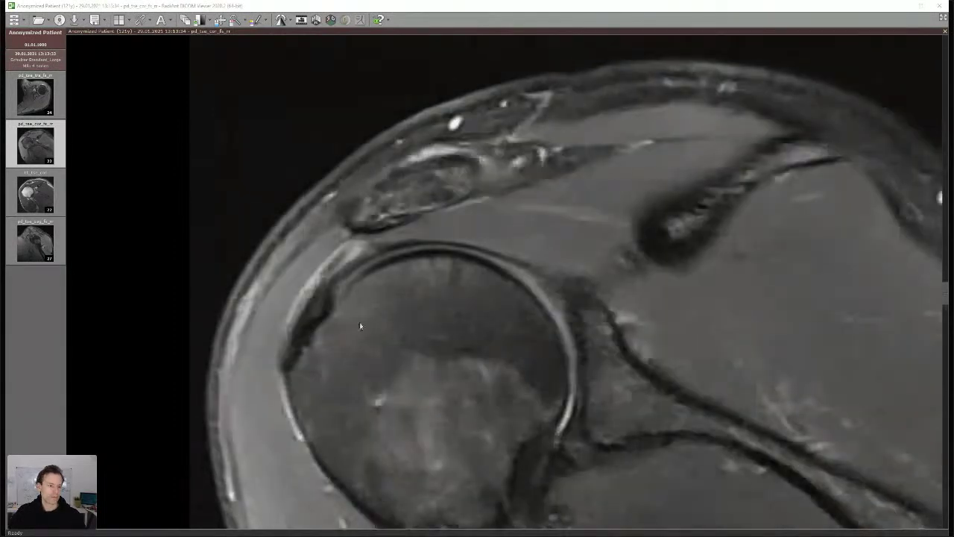